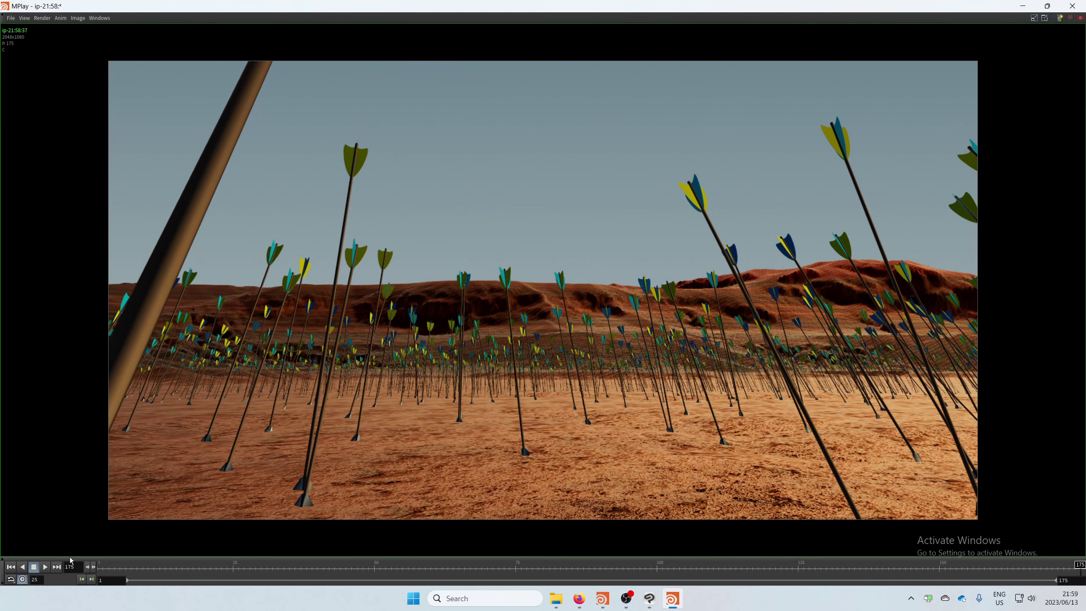
Play back the rendered arrow sequence, move to its last frame, 175, and switch to the Houdini scene
left_click(46, 567)
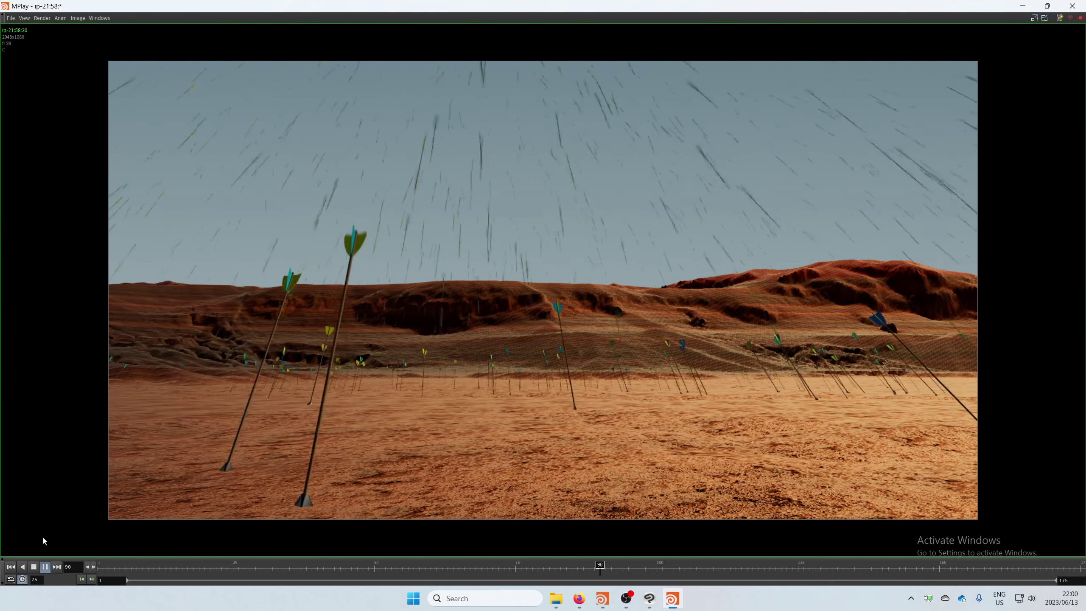
left_click(34, 567)
left_click_drag(992, 573, 1084, 571)
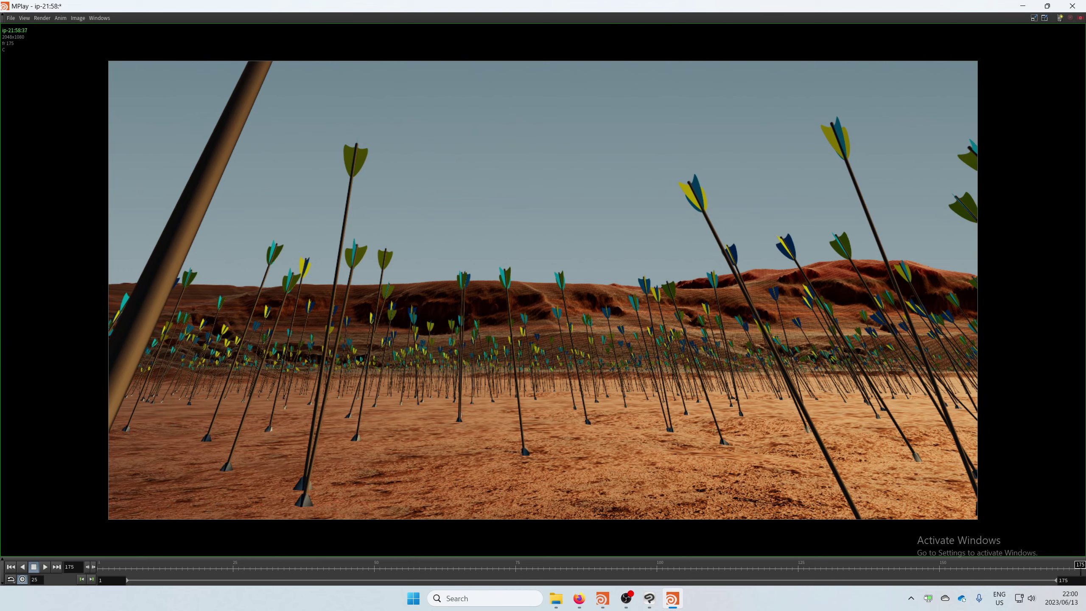
left_click(1022, 7)
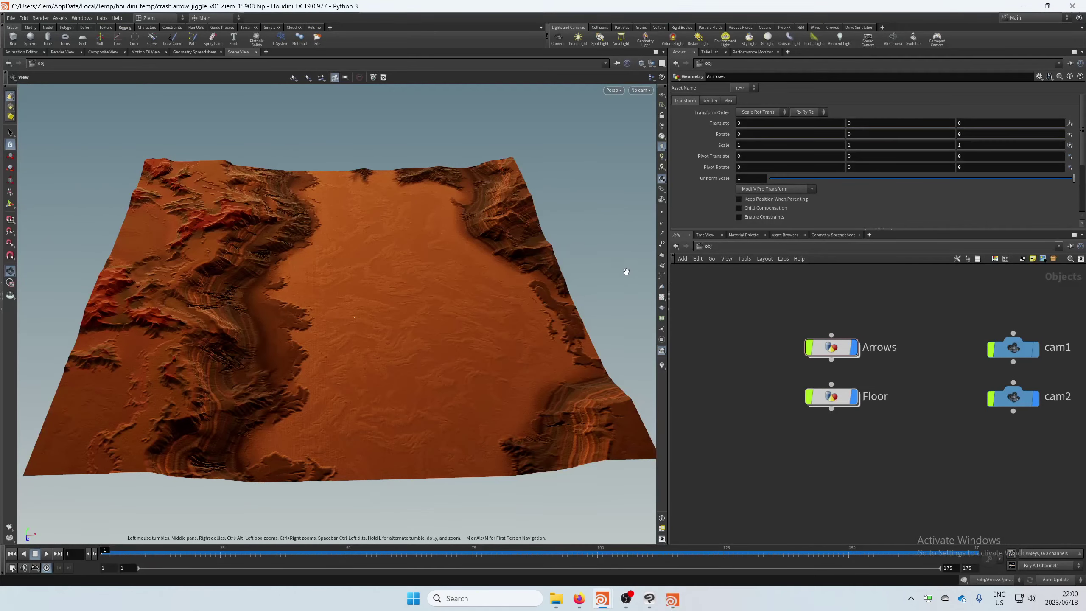
Examine the terrain's cliffs and ground up close, and open the Arrows object's node network
mouse_move(397, 306)
left_mouse_down()
mouse_move(378, 322)
mouse_move(331, 303)
mouse_move(410, 293)
mouse_move(366, 325)
mouse_move(424, 294)
mouse_move(383, 286)
mouse_move(359, 243)
mouse_move(521, 314)
left_mouse_up()
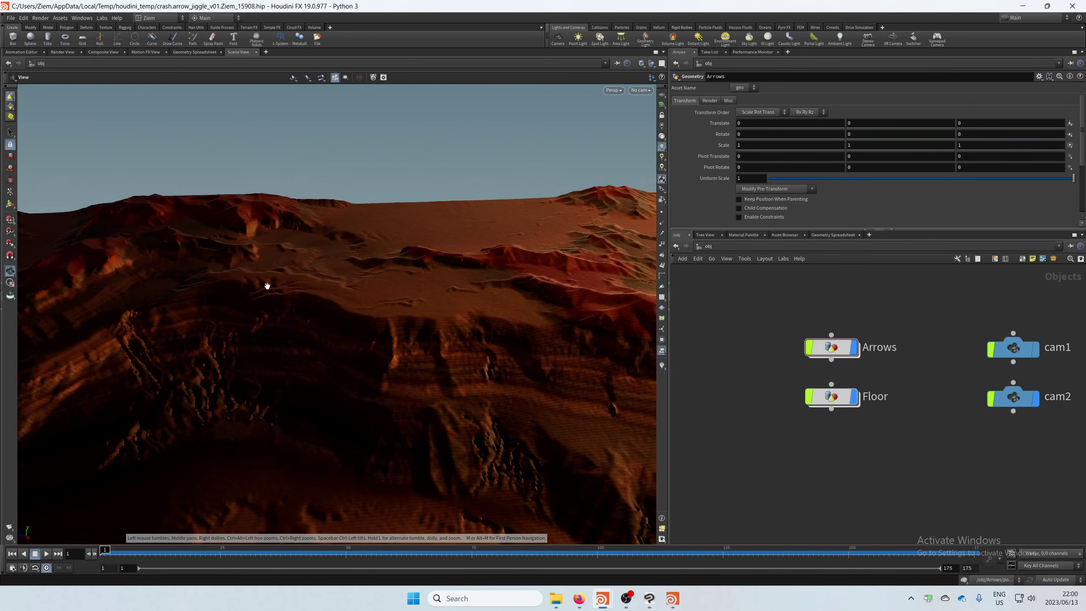
left_click_drag(267, 286, 362, 300)
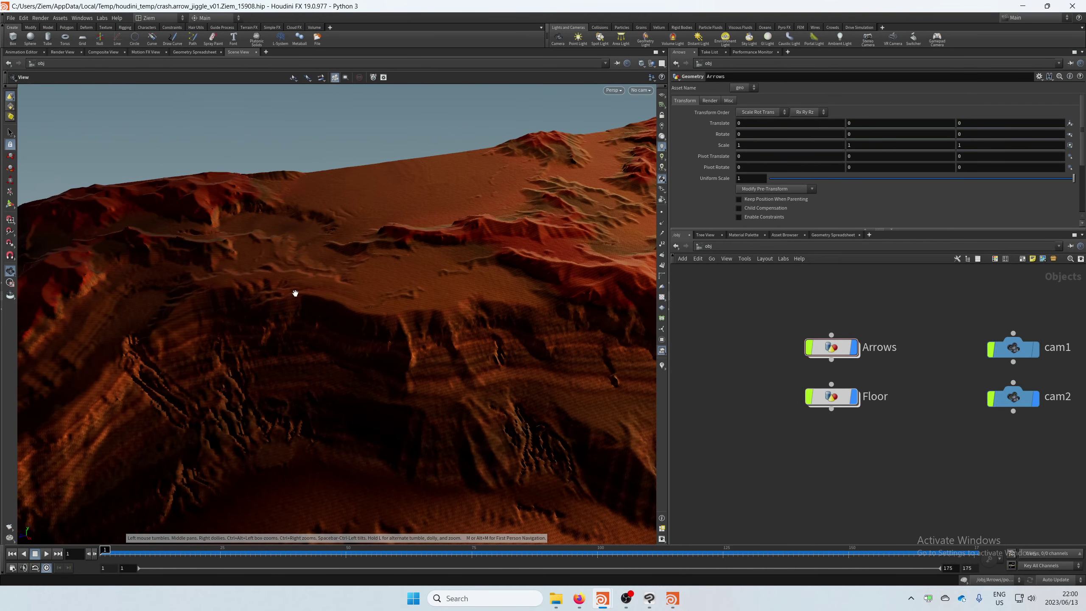
left_click_drag(505, 302, 378, 332)
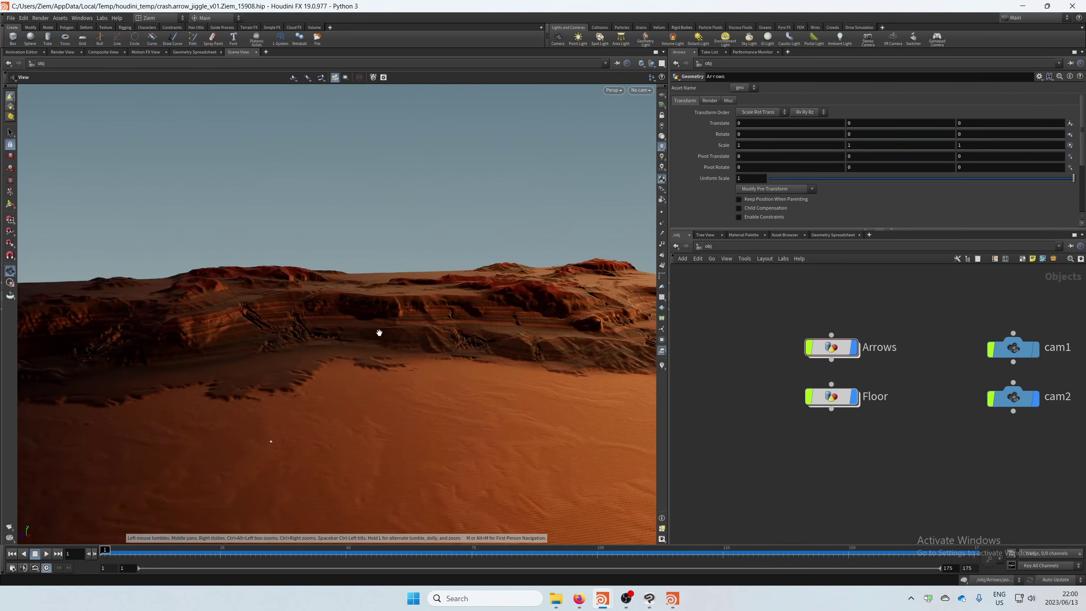
left_click(835, 348)
double_click(834, 348)
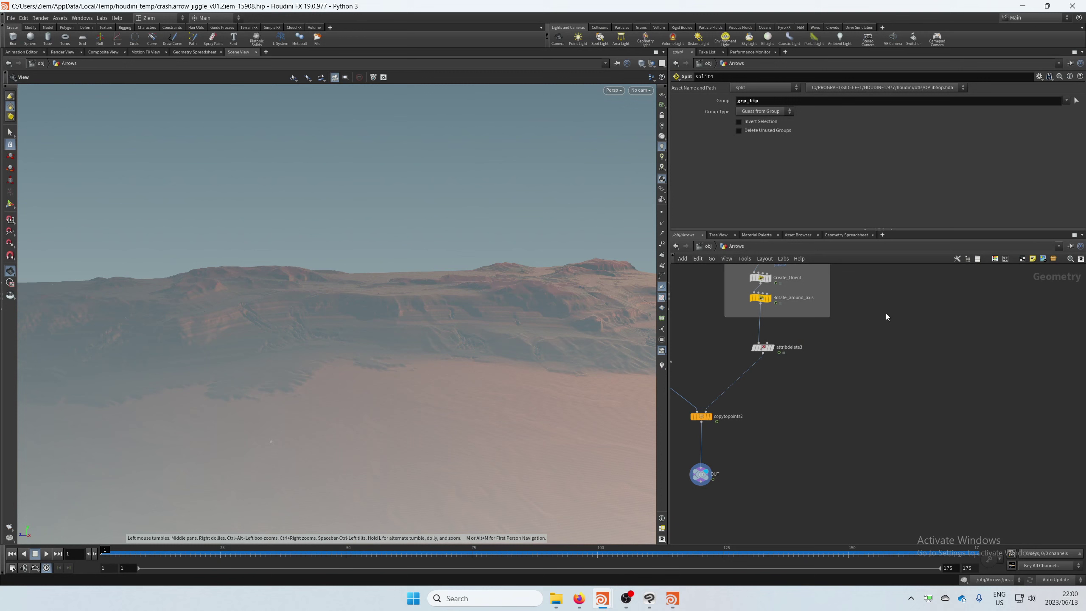
Display the grid1 node at the start of the network and examine the grid with its wireframe shown
middle_click_drag(866, 266, 911, 481)
scroll(915, 467, "down", 7)
scroll(952, 348, "up", 6)
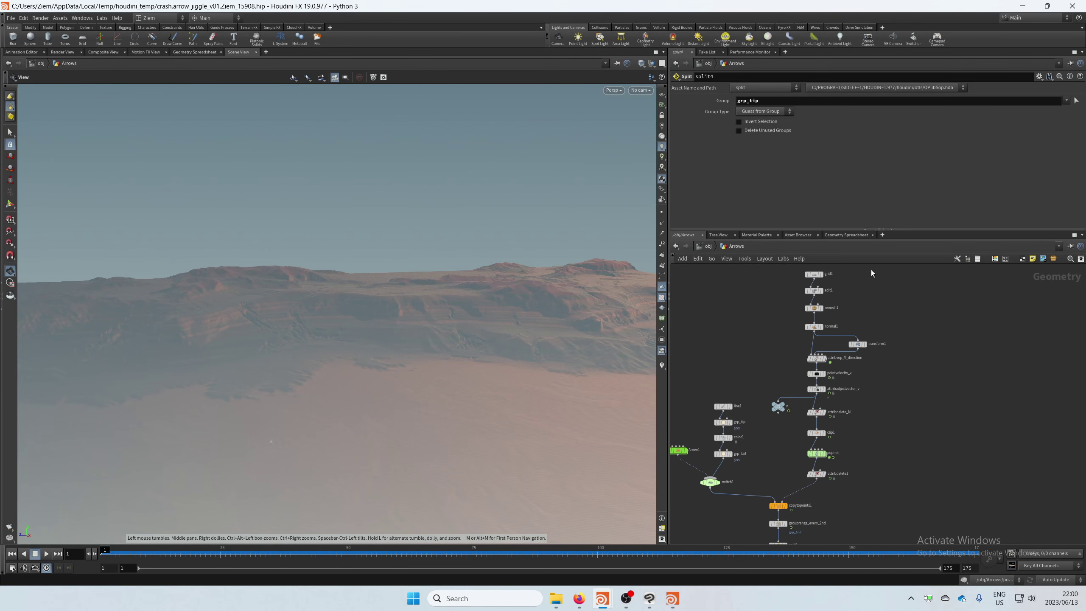
left_click(814, 274)
key("r")
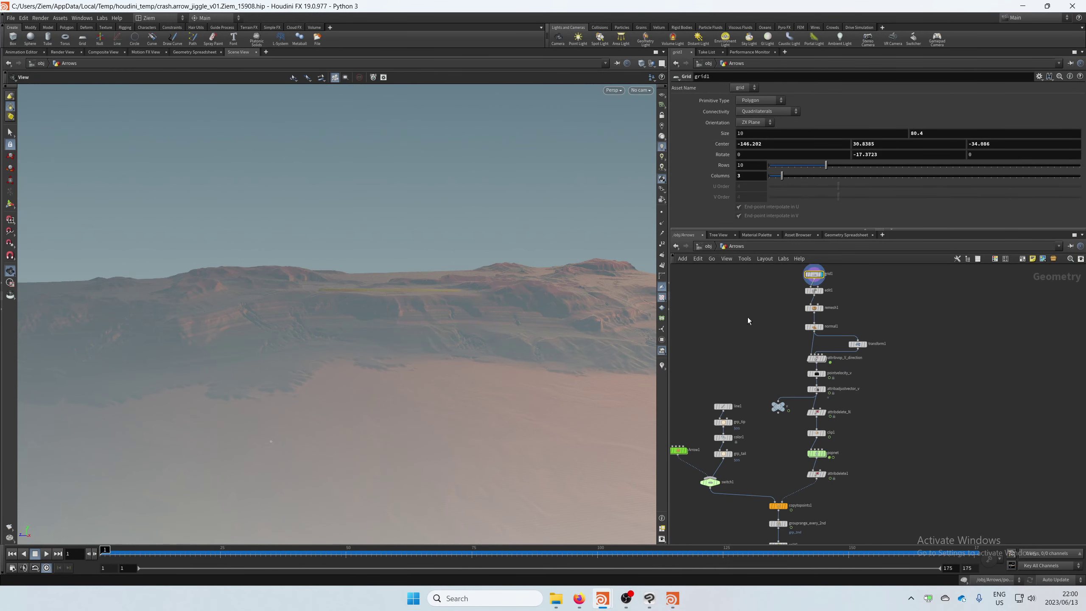
middle_click_drag(765, 319, 802, 368)
right_click_drag(379, 284, 355, 275)
left_click_drag(355, 274, 368, 312)
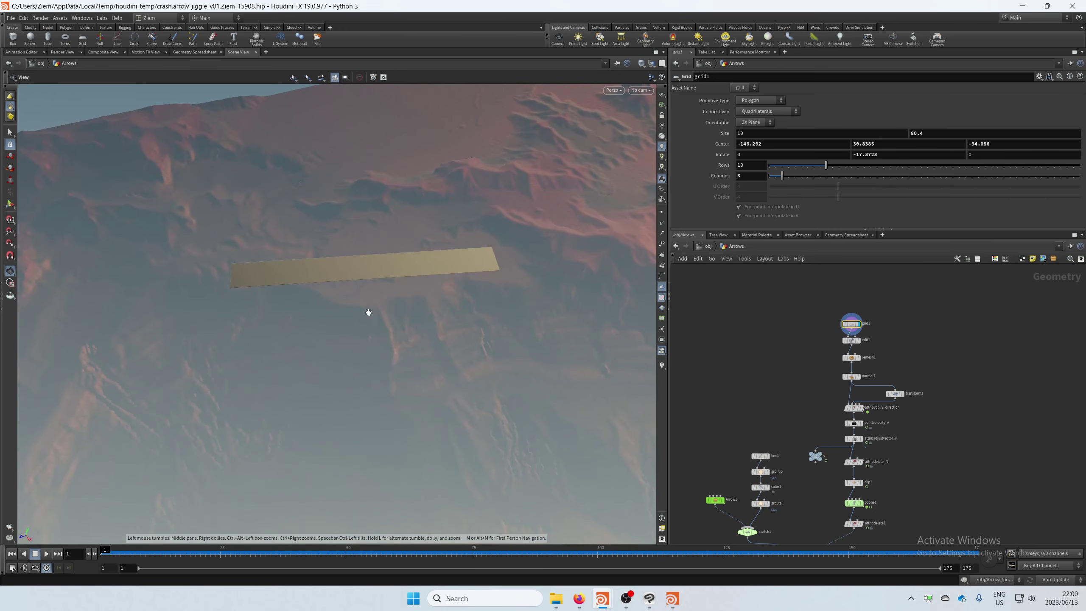
right_click_drag(369, 312, 526, 247)
key("shift+w")
left_click_drag(427, 288, 449, 295)
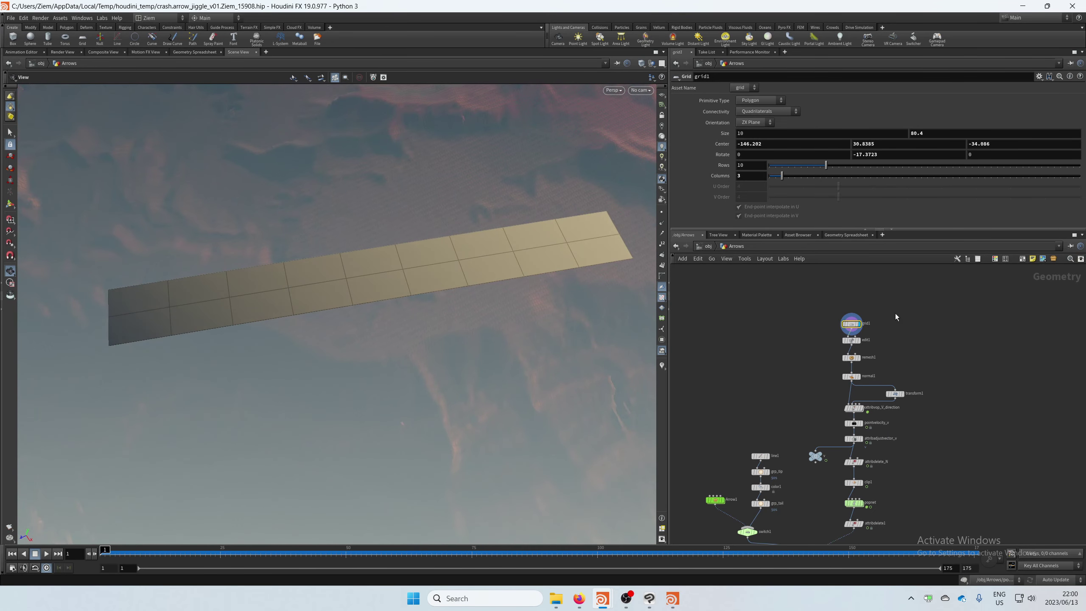
Display the edit1 node and examine how its reshaped grid follows the hillside
left_click(851, 340)
right_click_drag(351, 295, 417, 306)
middle_click_drag(417, 306, 383, 322)
right_click_drag(441, 307, 416, 319)
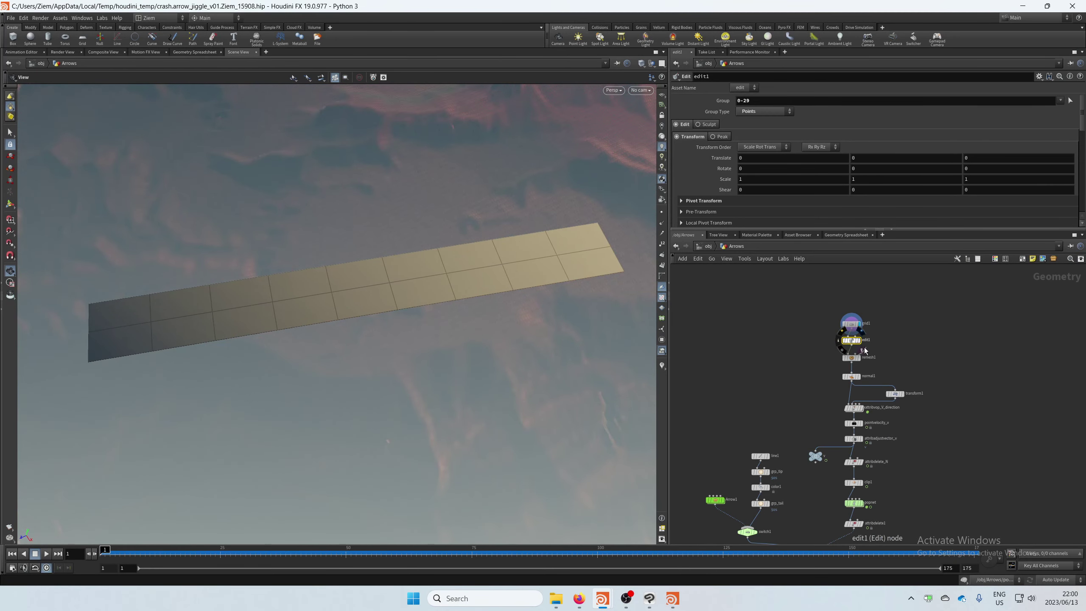
left_click(864, 349)
left_click_drag(310, 315, 613, 295)
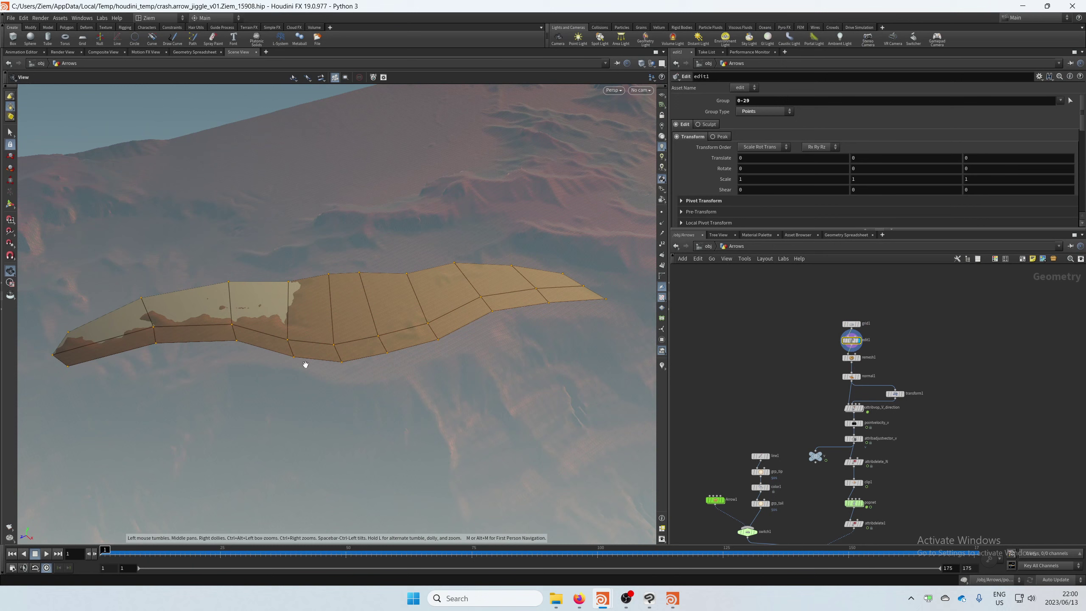
left_click_drag(427, 294, 413, 374)
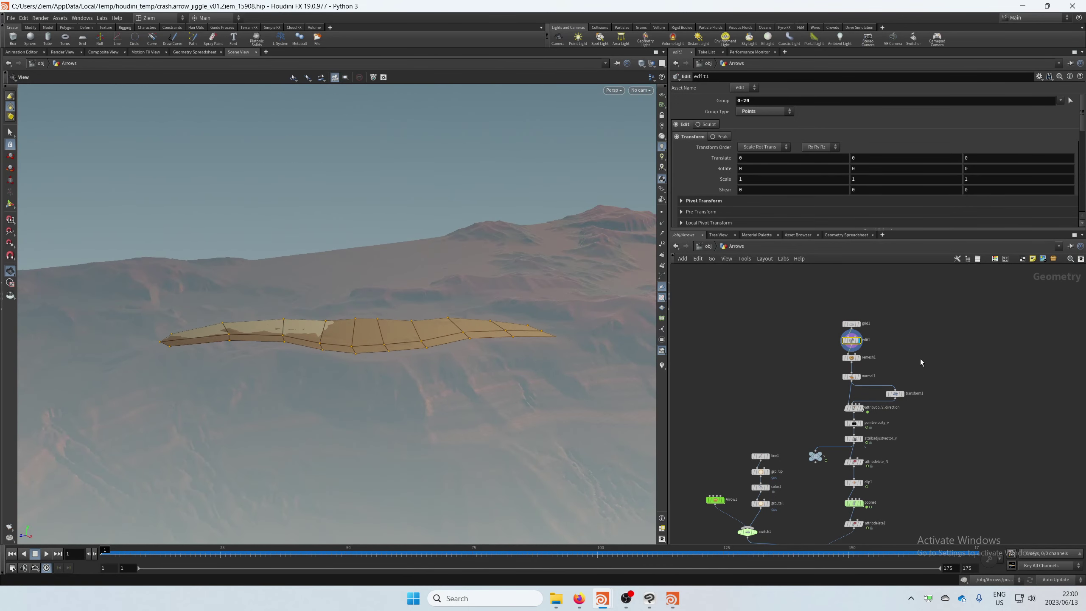
Display the remesh1 node and examine the remeshed surface and its settings
left_click(871, 360)
scroll(853, 361, "up", 5)
middle_click_drag(769, 354, 743, 386)
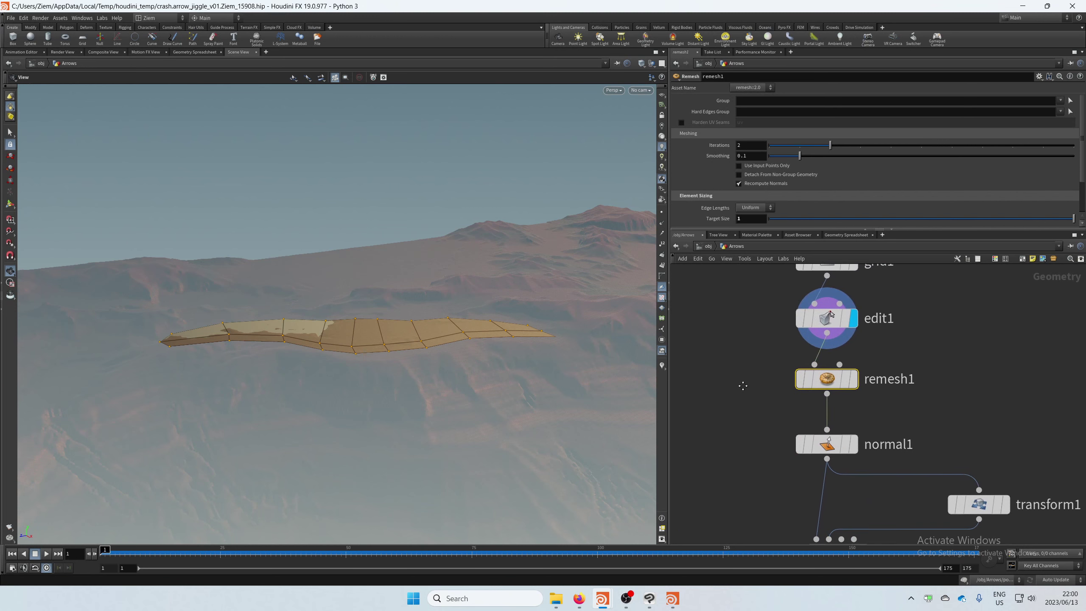
key("r")
left_click_drag(359, 387, 432, 354)
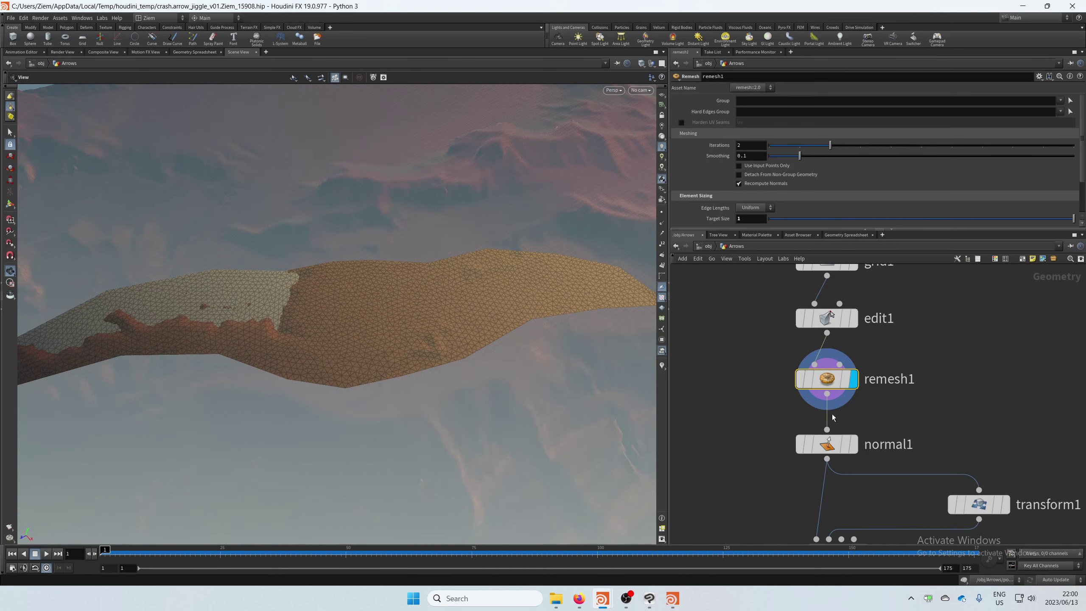
Display the normal1 node with point normals shown and examine the normals along the hillside surface
left_click(853, 445)
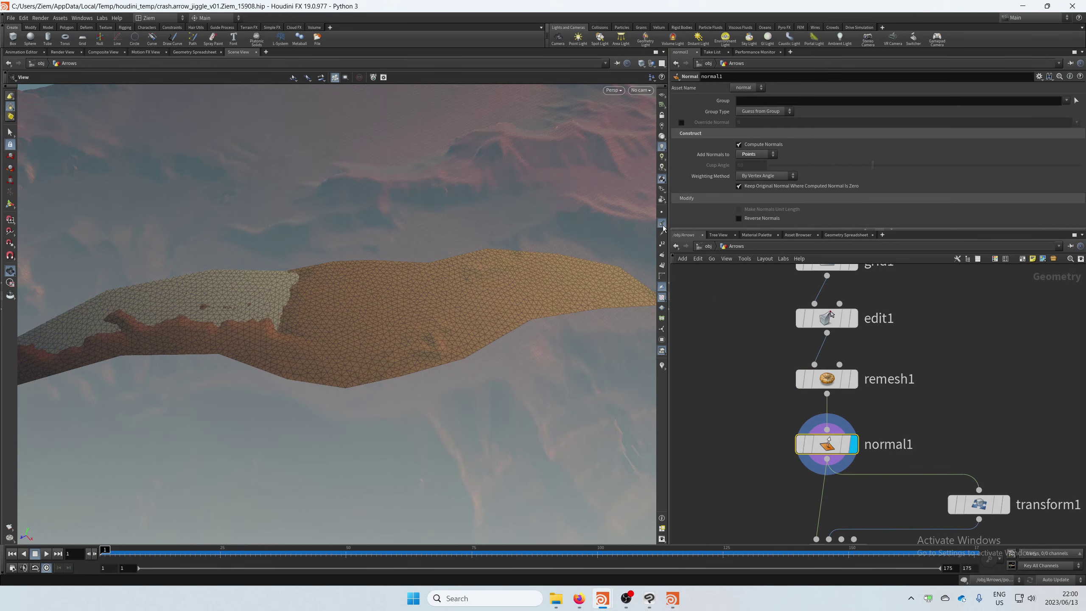
left_click_drag(431, 336, 367, 353)
right_click_drag(367, 353, 645, 300)
mouse_move(391, 325)
left_mouse_down()
mouse_move(378, 345)
mouse_move(376, 322)
left_mouse_up()
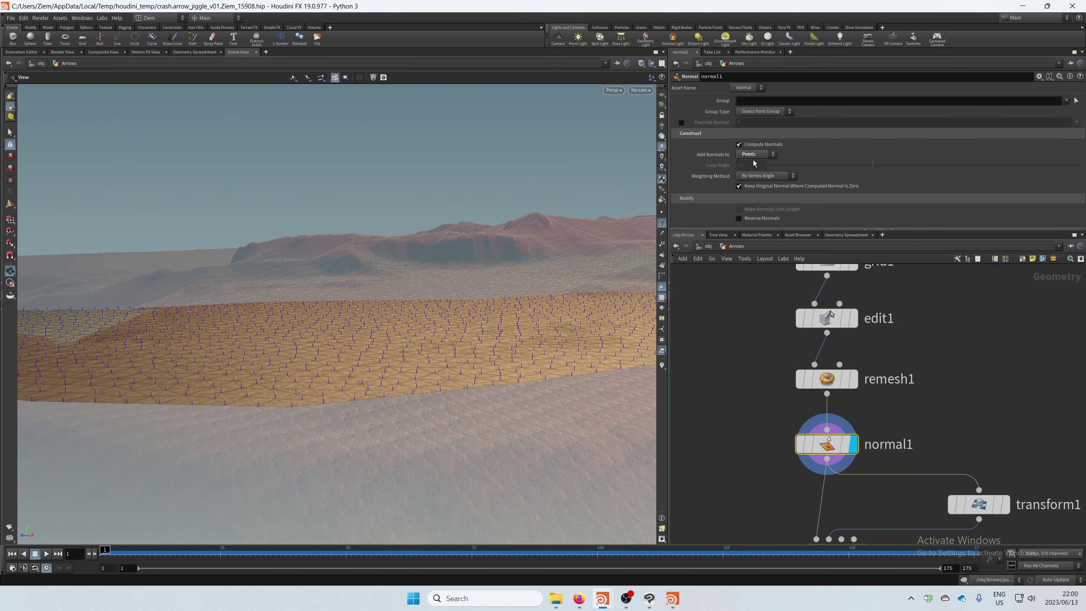
scroll(737, 468, "up", 2)
middle_click_drag(738, 468, 726, 377)
scroll(726, 377, "down", 3)
left_click_drag(387, 286, 472, 353)
left_click_drag(414, 317, 358, 334)
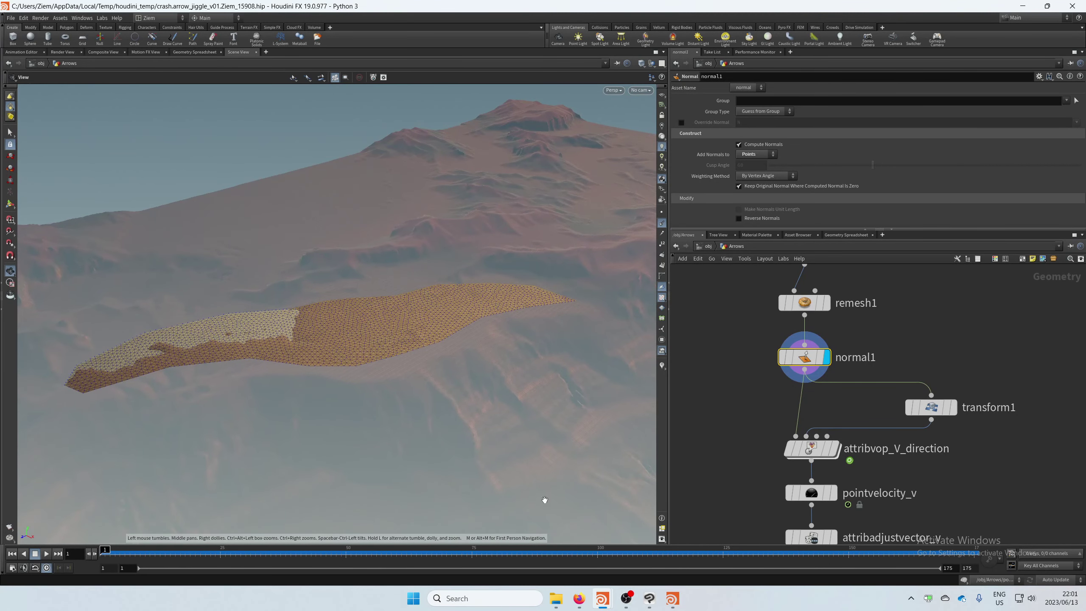
left_click_drag(470, 390, 392, 348)
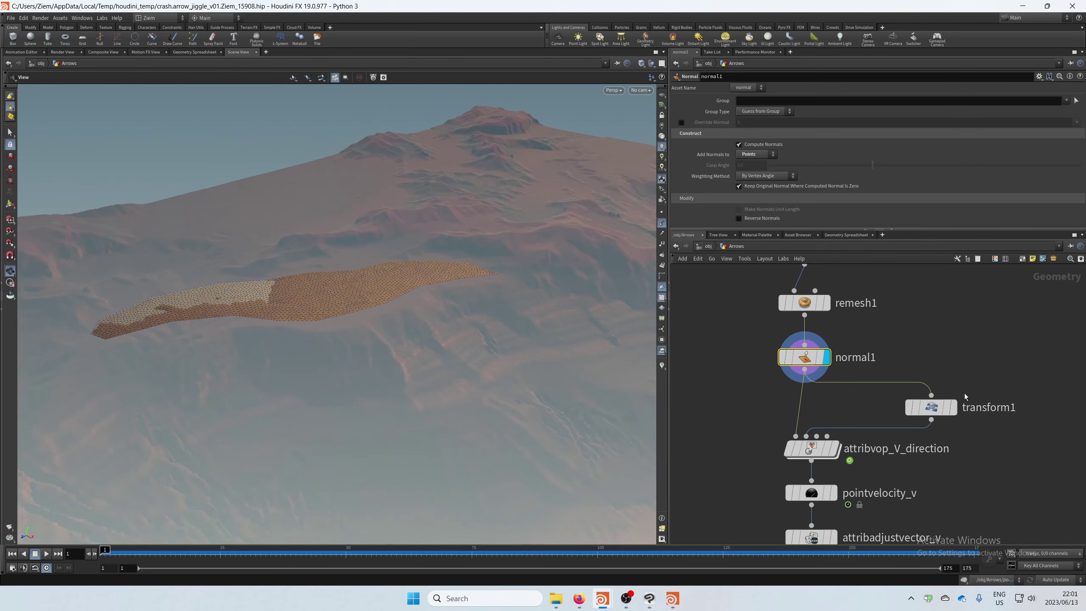
Display the transform1 node, hide the point normals and examine where the scaled-down copy lies on the ground
left_click(954, 408)
left_click(927, 409)
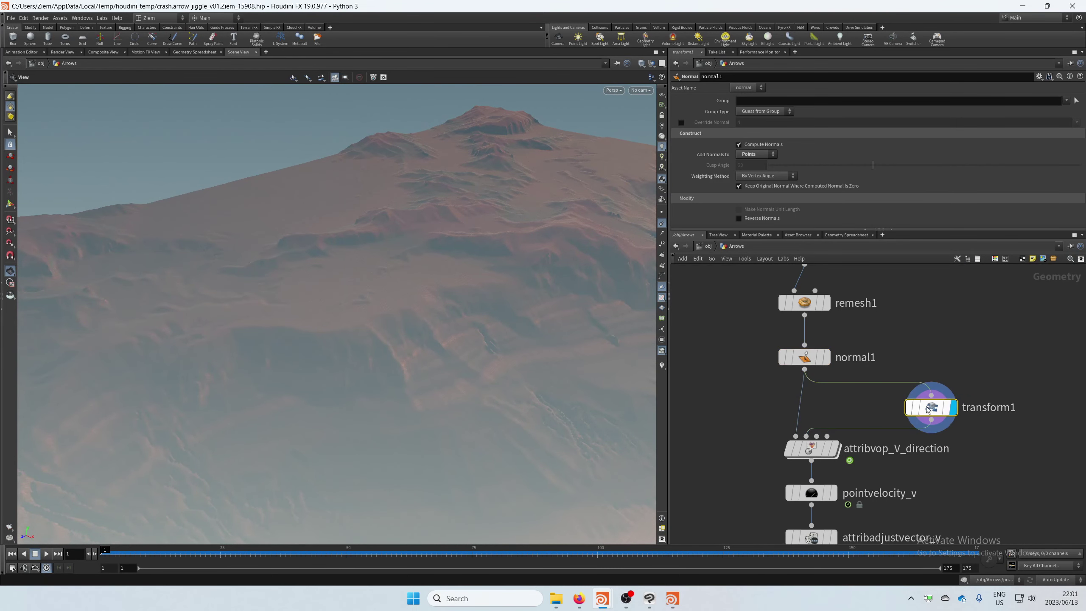
left_click(661, 223)
left_click(662, 225)
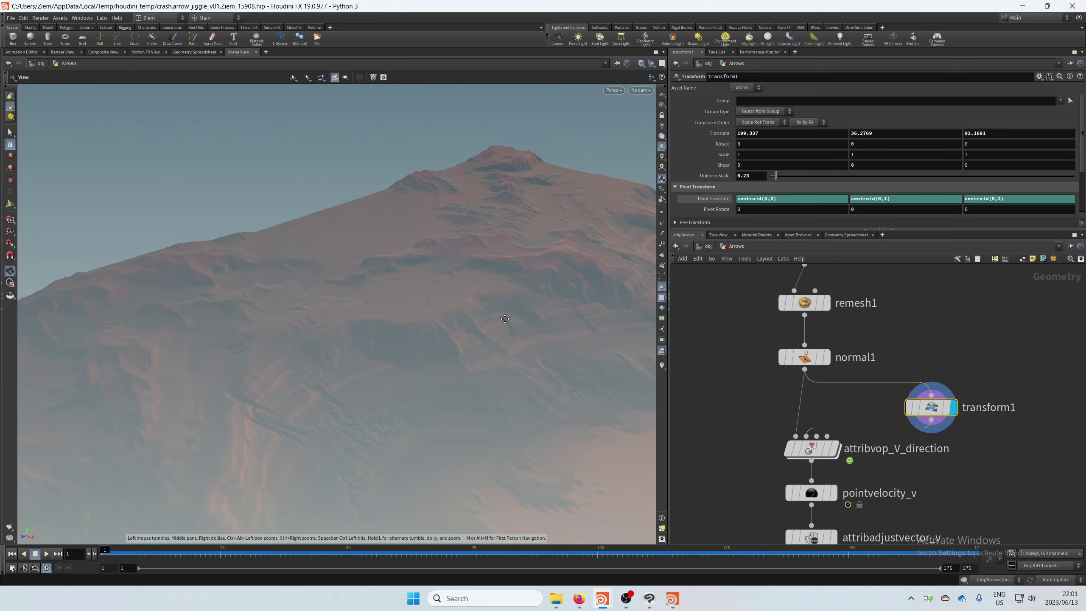
left_click_drag(534, 256, 311, 307)
middle_click_drag(403, 323, 453, 297)
middle_click_drag(410, 374, 445, 404)
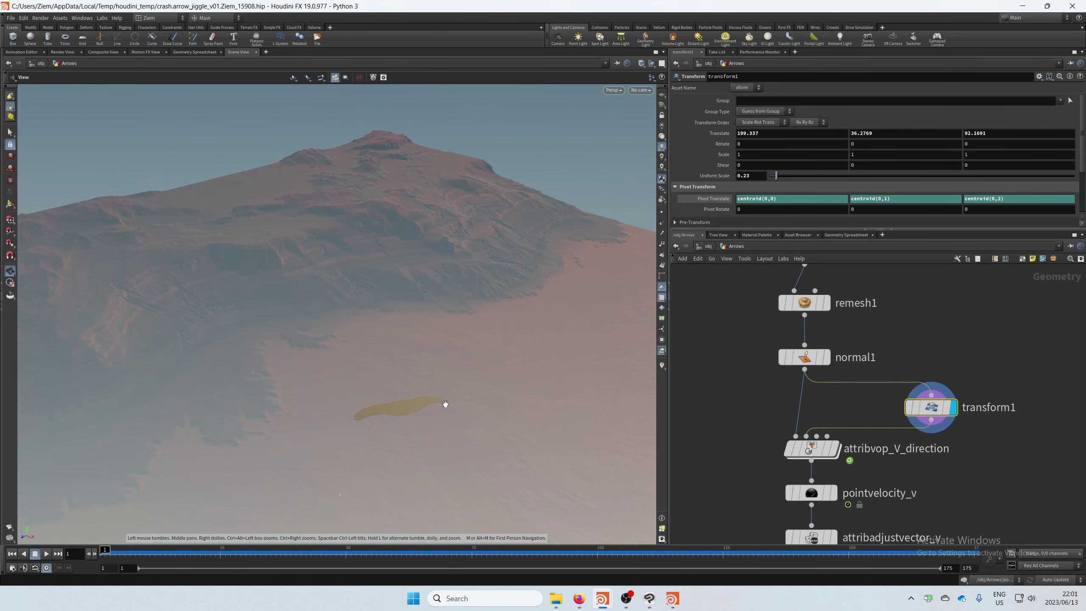
left_click_drag(432, 359, 477, 377)
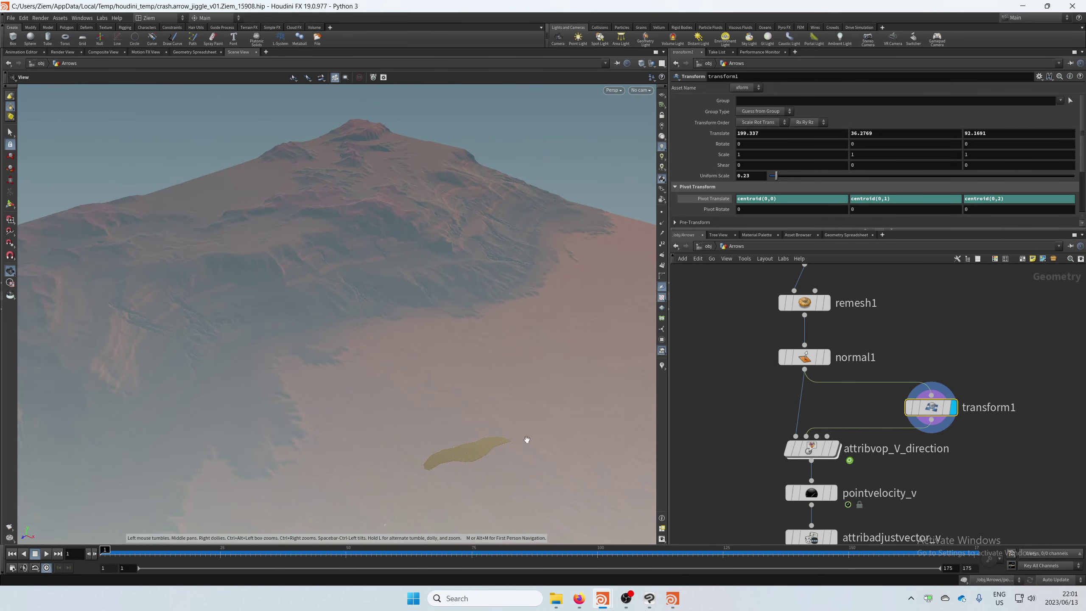
left_click_drag(526, 439, 452, 371)
middle_click_drag(433, 373, 454, 390)
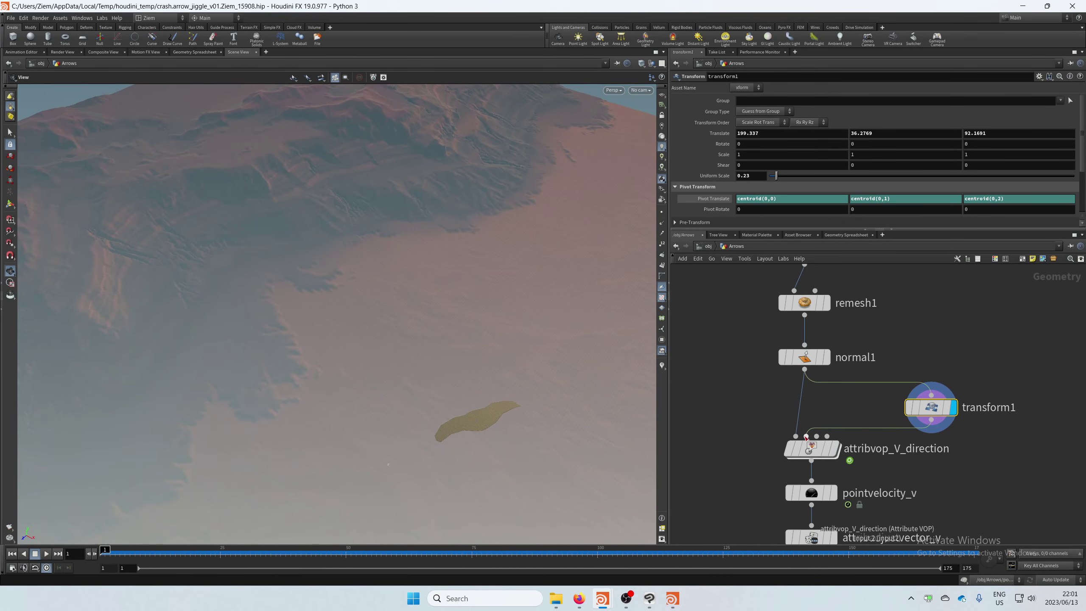
Display attribvop_V_direction, open its VOP network and inspect the settings of the importpoint1 node
left_click(813, 450)
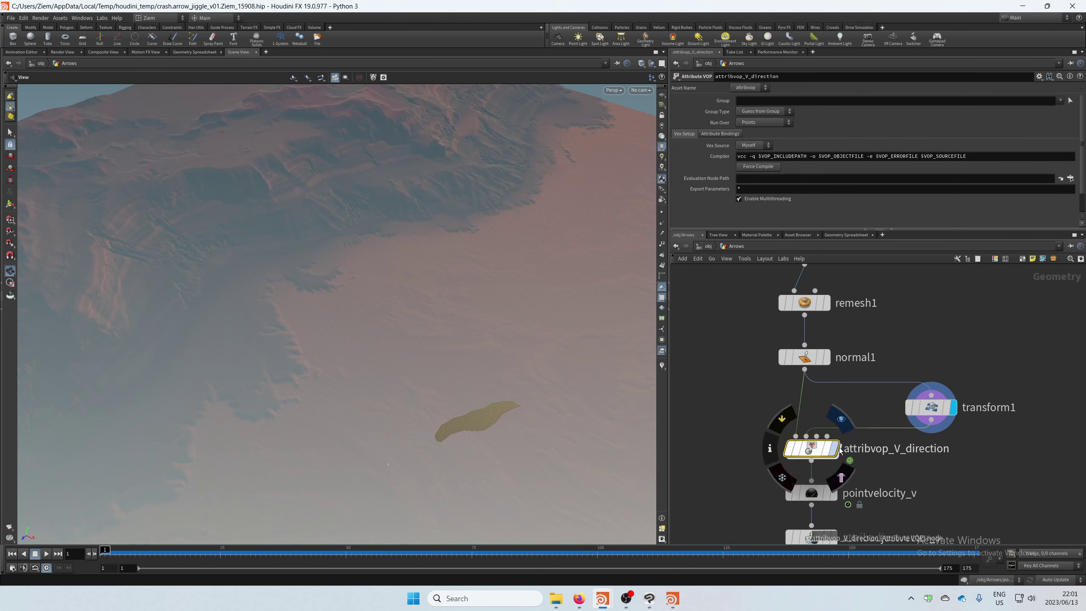
left_click(827, 448)
double_click(809, 449)
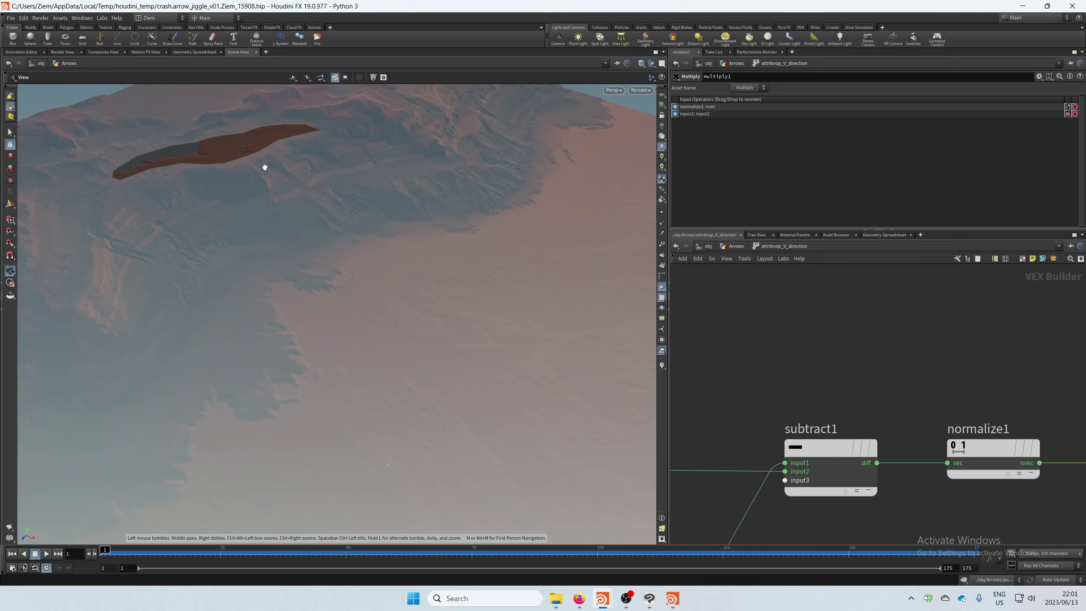
left_click_drag(251, 143, 460, 325)
middle_click_drag(728, 379, 979, 322)
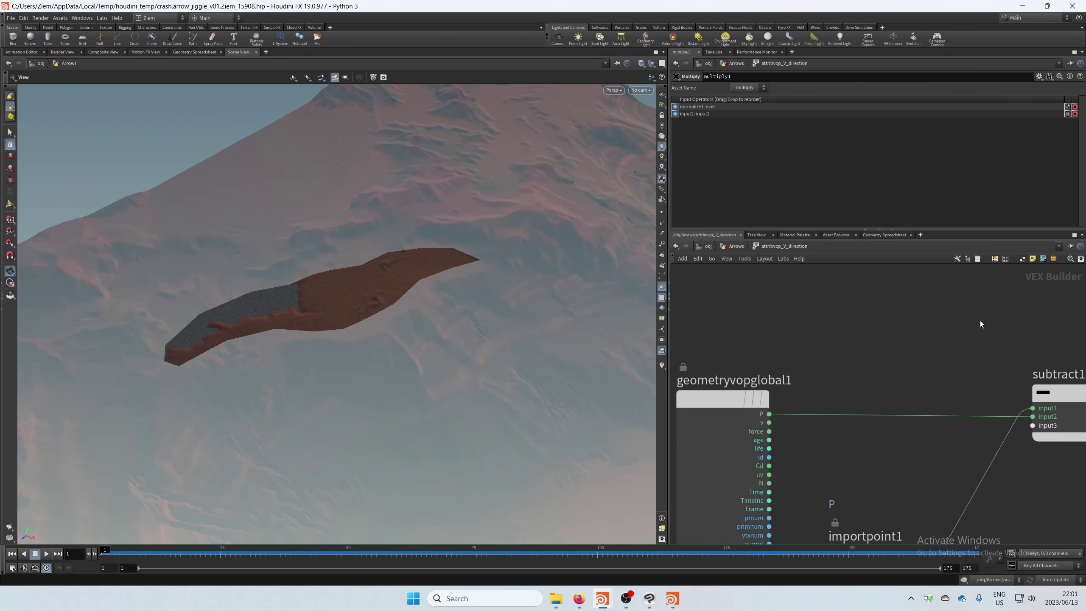
middle_click_drag(839, 394, 819, 332)
middle_click_drag(935, 344, 905, 264)
left_click(813, 405)
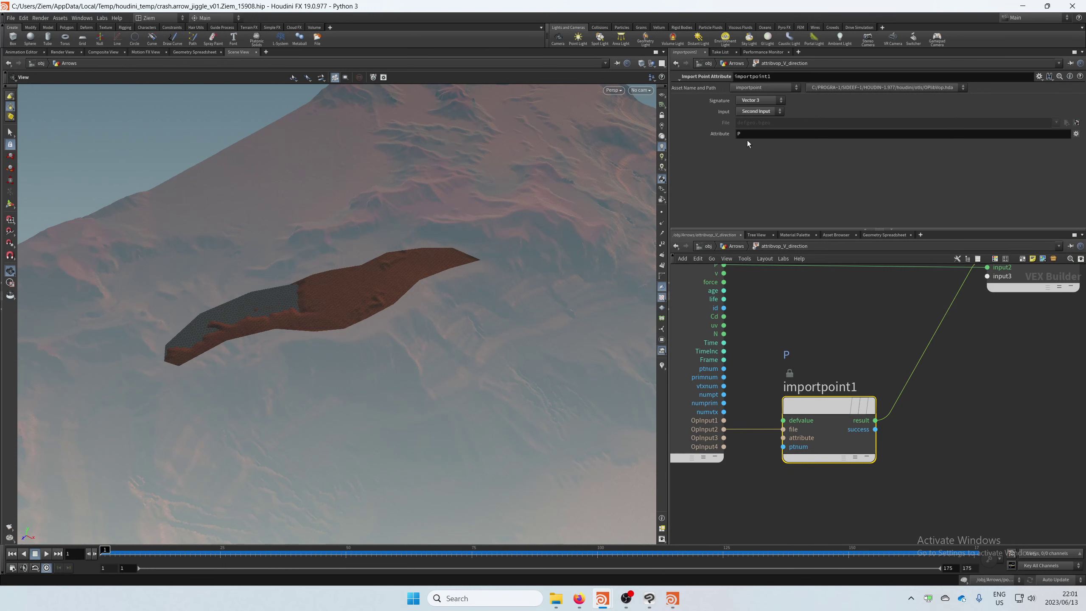
Follow the VOP chain from subtract1 through normalize1 to multiply1 and inspect how the direction vector is built
middle_click_drag(867, 322, 827, 349)
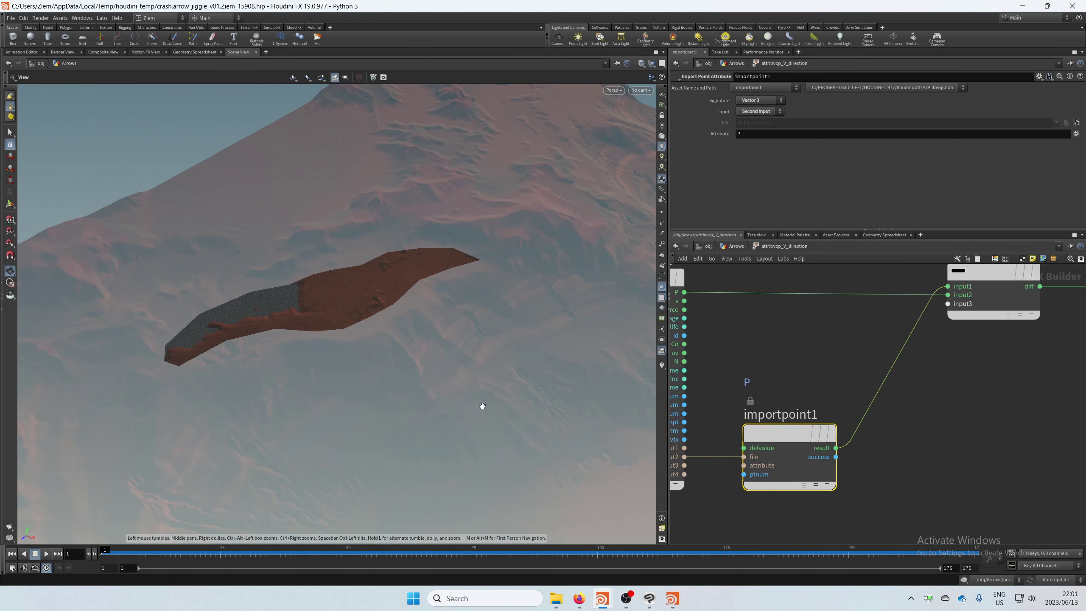
scroll(481, 405, "down", 2)
middle_click_drag(481, 405, 367, 340)
middle_click_drag(831, 328, 662, 422)
left_click(834, 369)
middle_click_drag(983, 439, 847, 456)
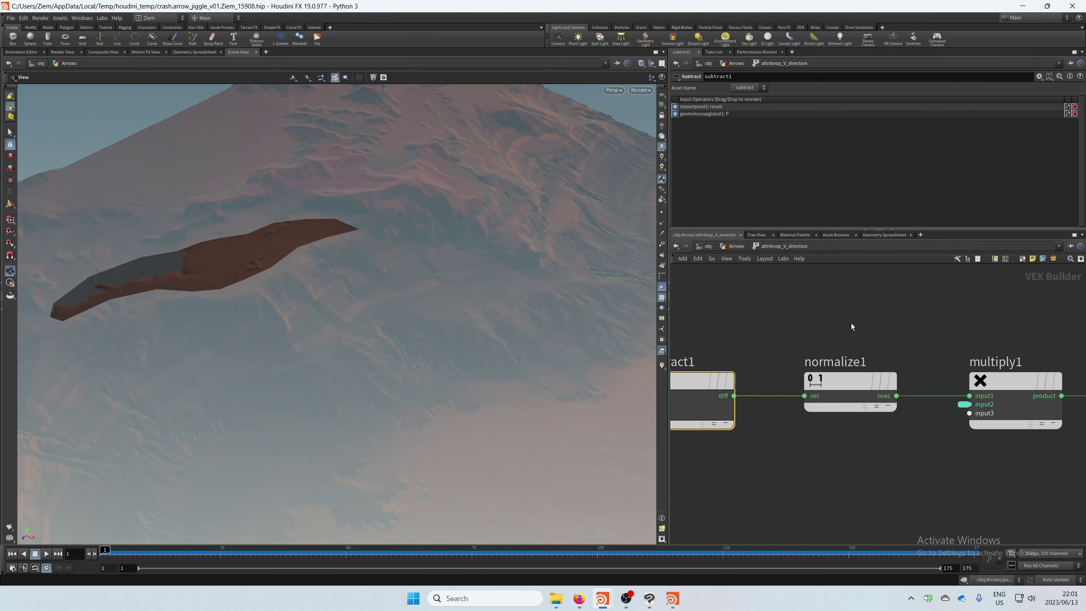
left_click(876, 402)
middle_click_drag(924, 473, 799, 470)
left_click(899, 422)
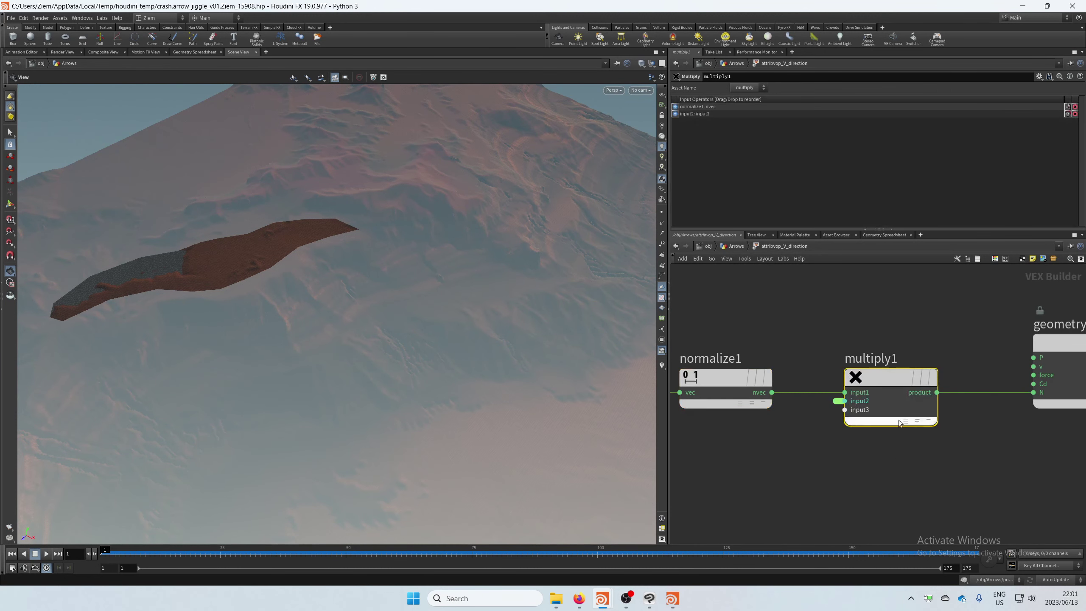
mouse_move(897, 380)
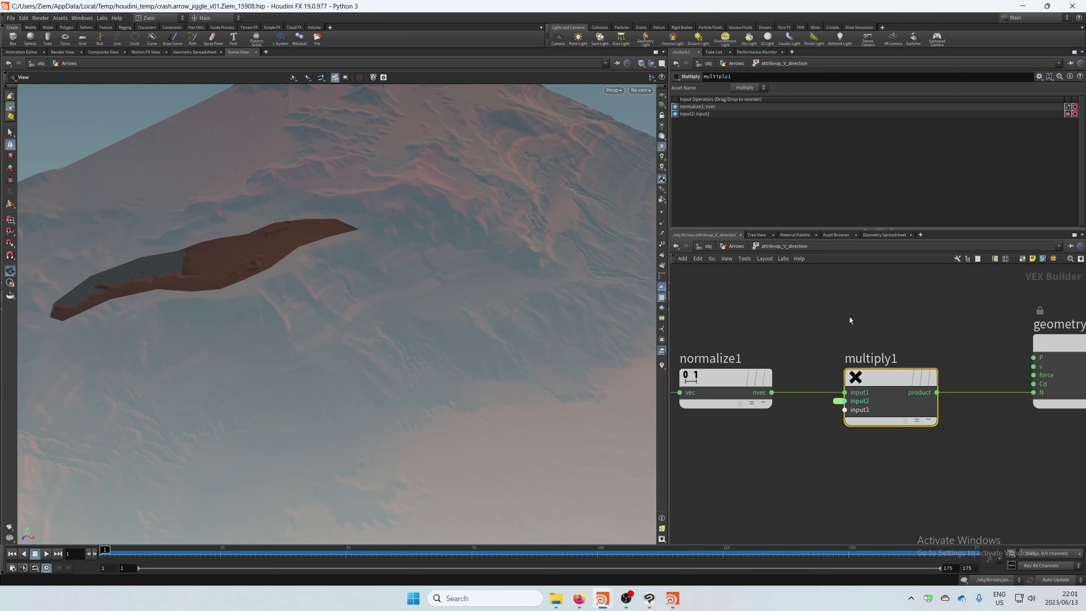
Return to the Arrows network and display the pointvelocity_v node with its curl noise settings
left_click(737, 246)
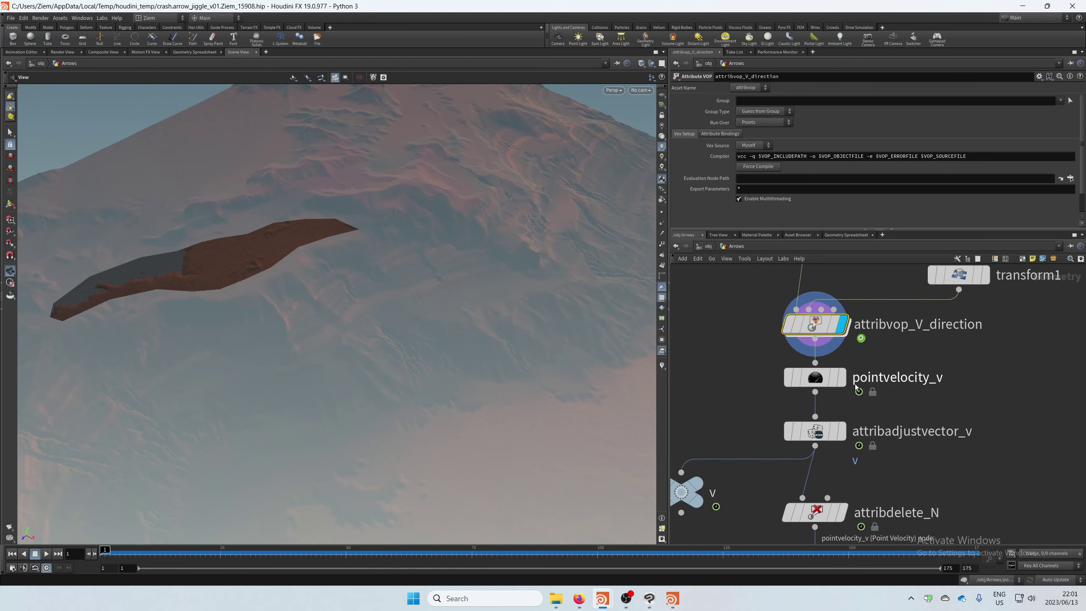
left_click(817, 380)
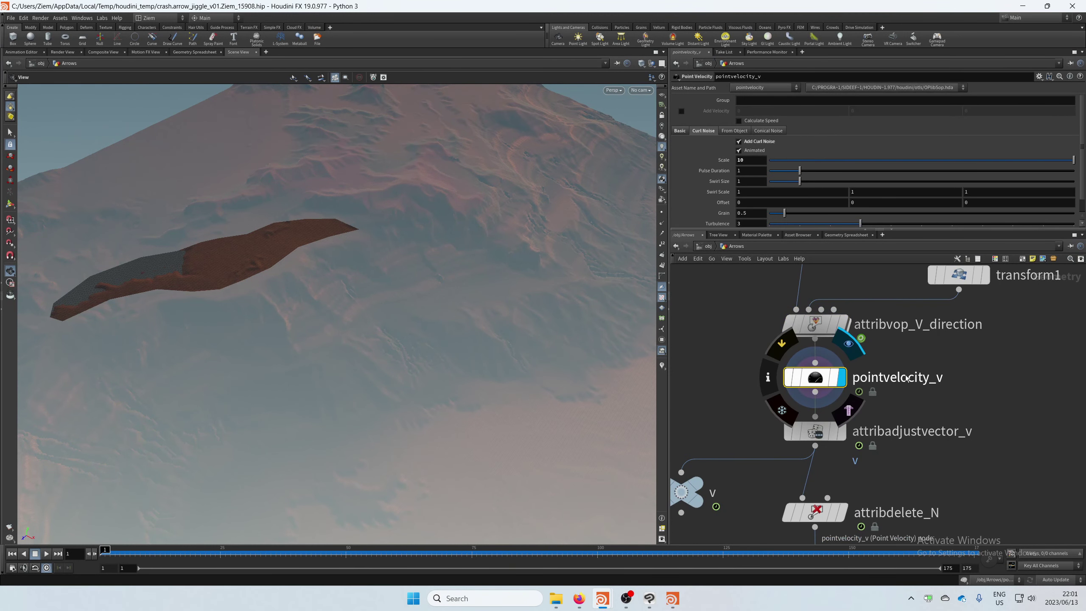
Inspect the Basic initialization settings of pointvelocity_v, and display attribvop_V_direction with point normals shown to examine its direction vectors
left_click(677, 130)
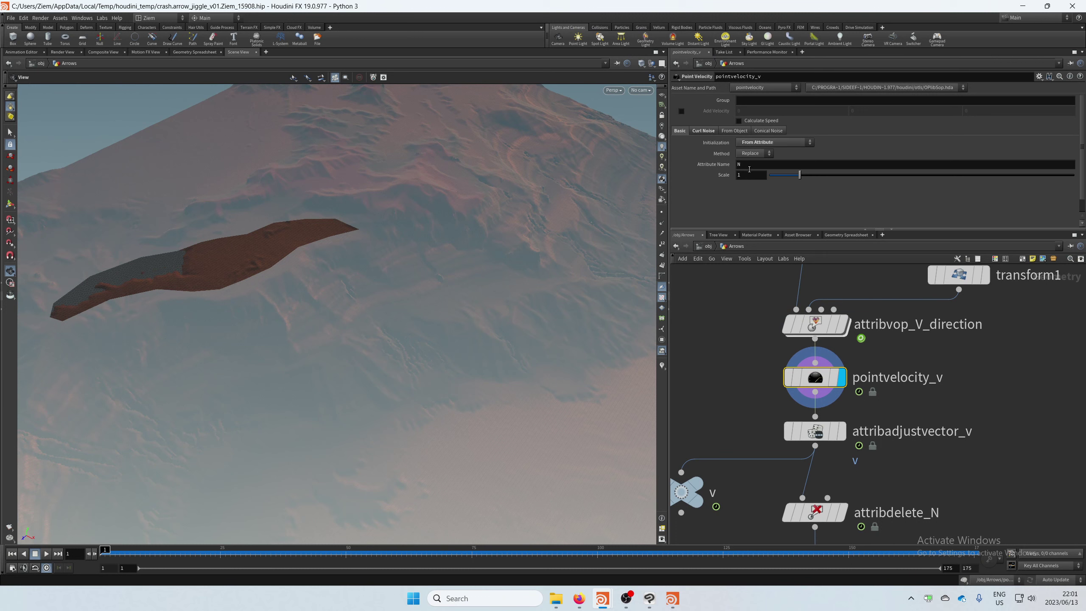
left_click_drag(749, 164, 707, 205)
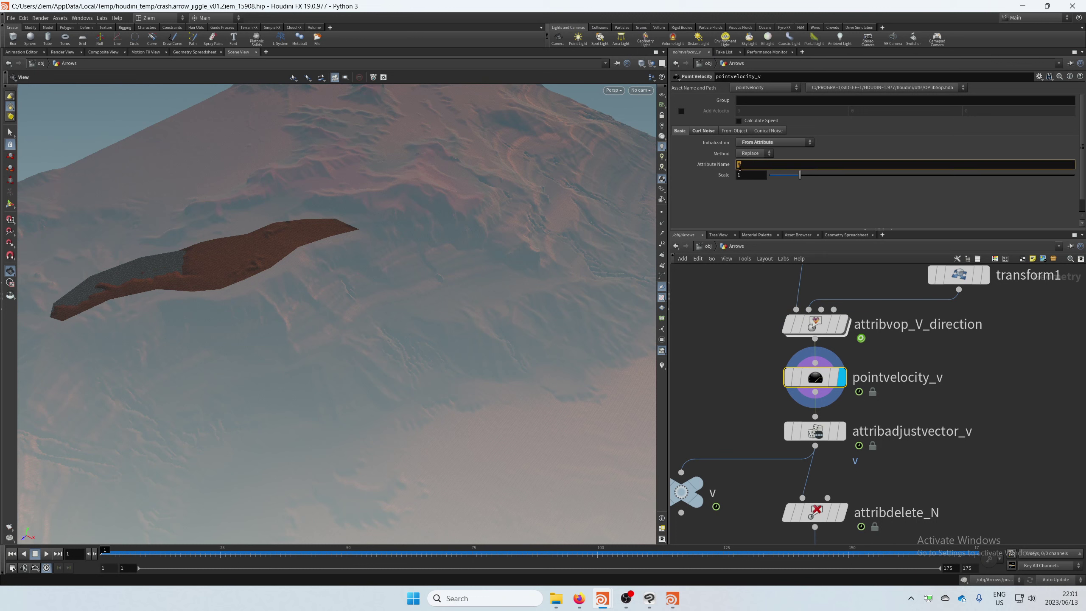
left_click(841, 325)
left_click(815, 326)
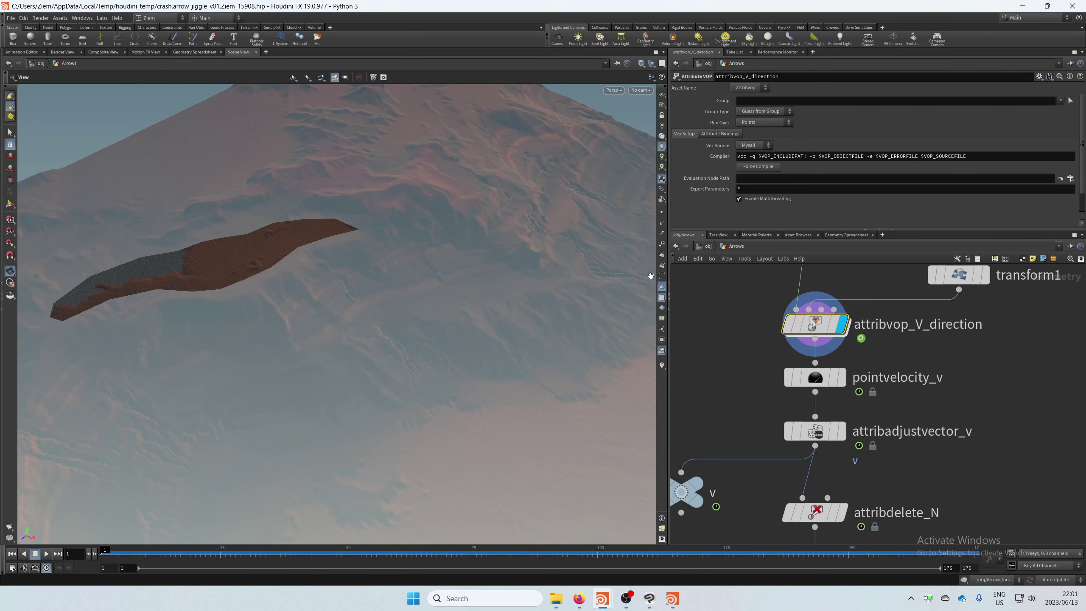
left_click(662, 223)
right_click_drag(256, 267, 199, 301)
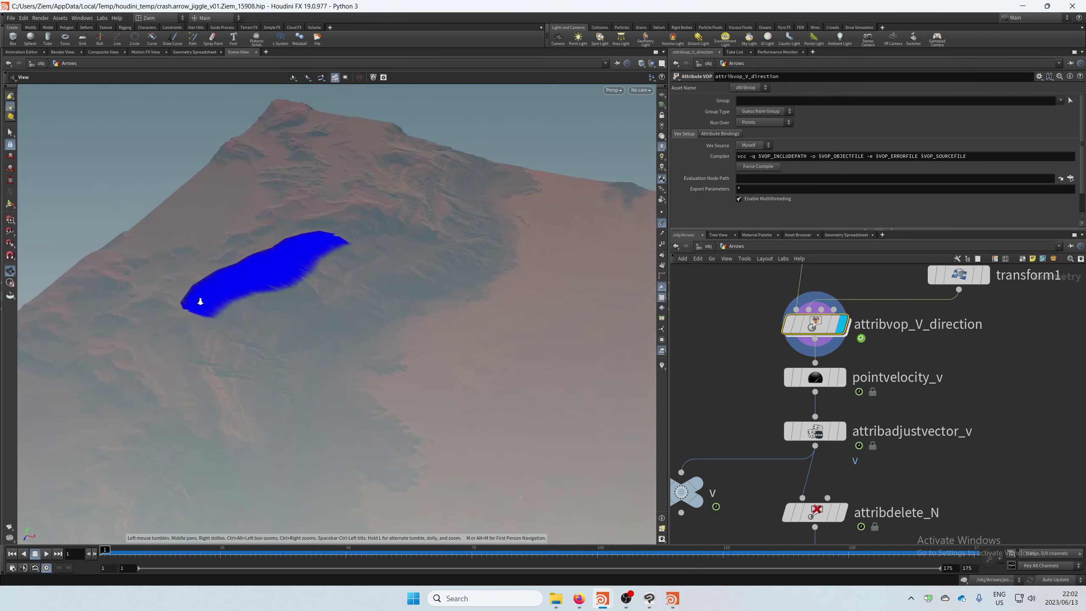
left_click_drag(199, 300, 446, 405)
middle_click_drag(446, 406, 435, 378)
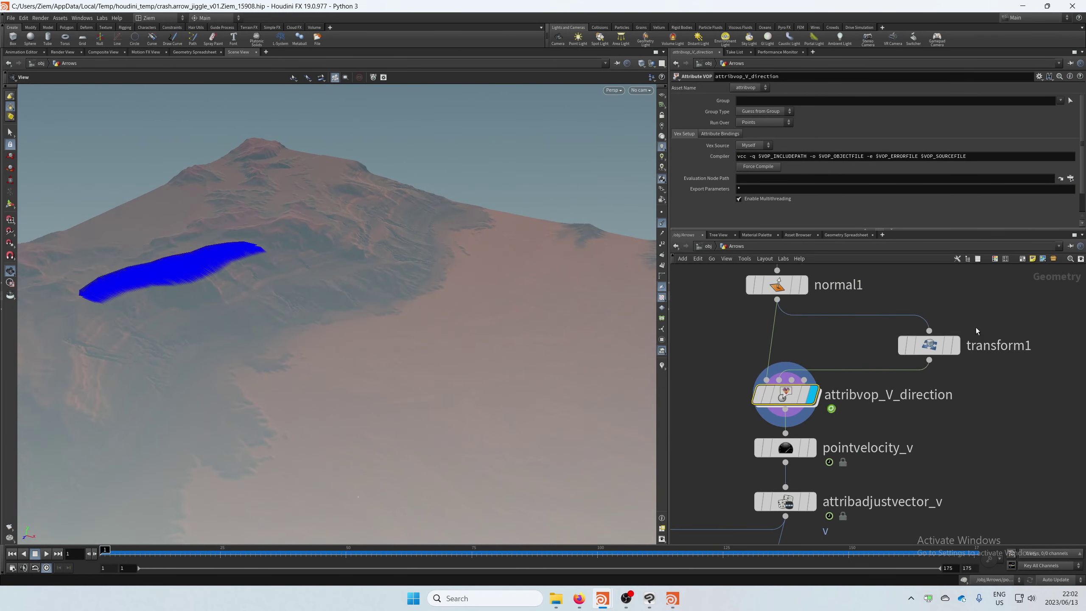
Try moving the transform1 copy across the ground to test its effect on the normals, and undo the moves
left_click(929, 345)
key("Return")
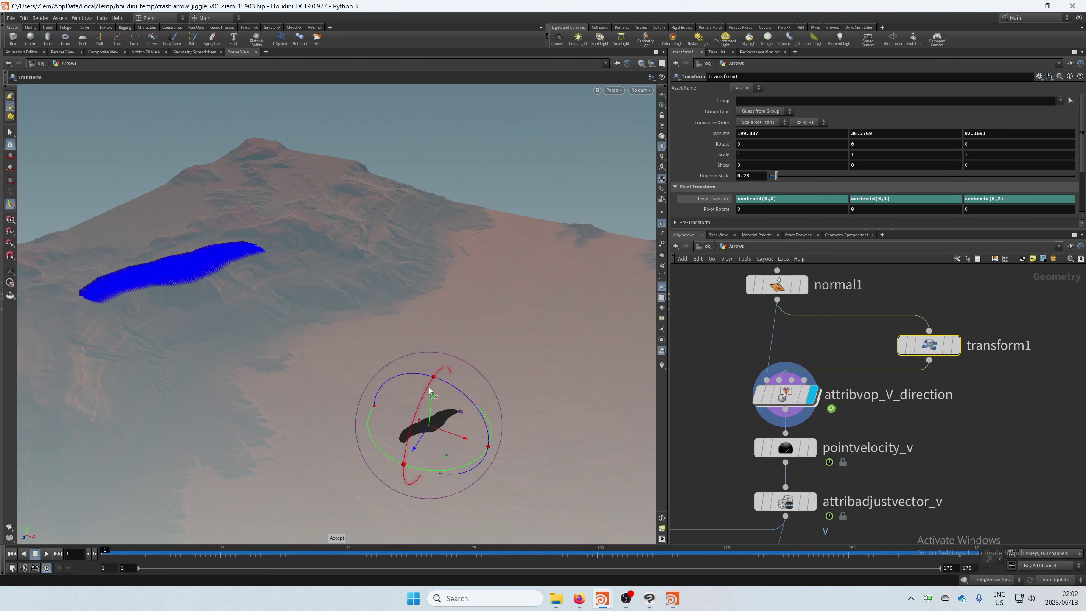
left_click_drag(419, 448, 428, 356)
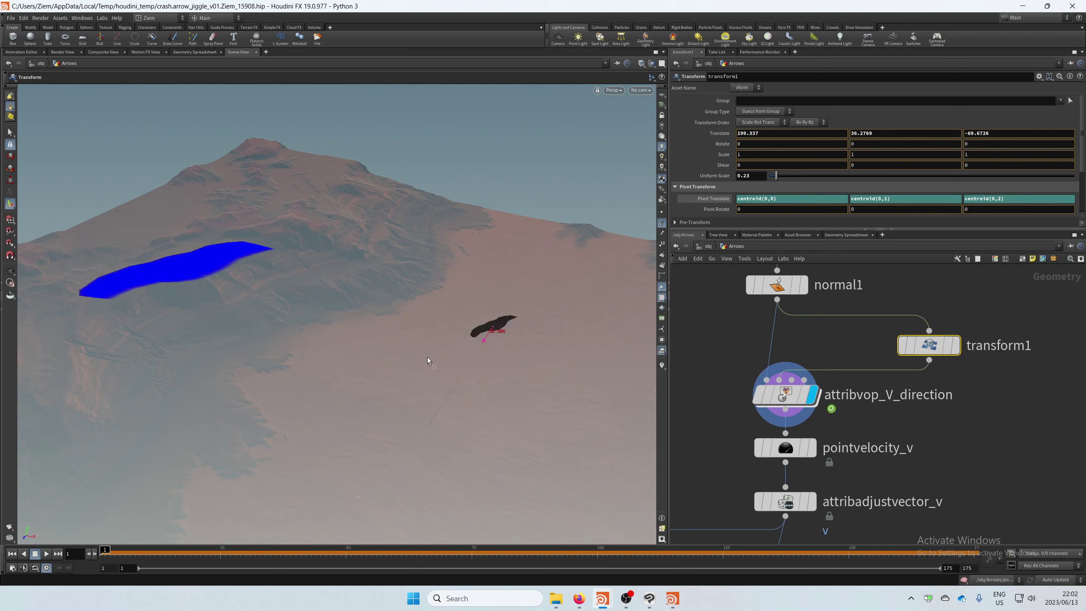
key("ctrl+z")
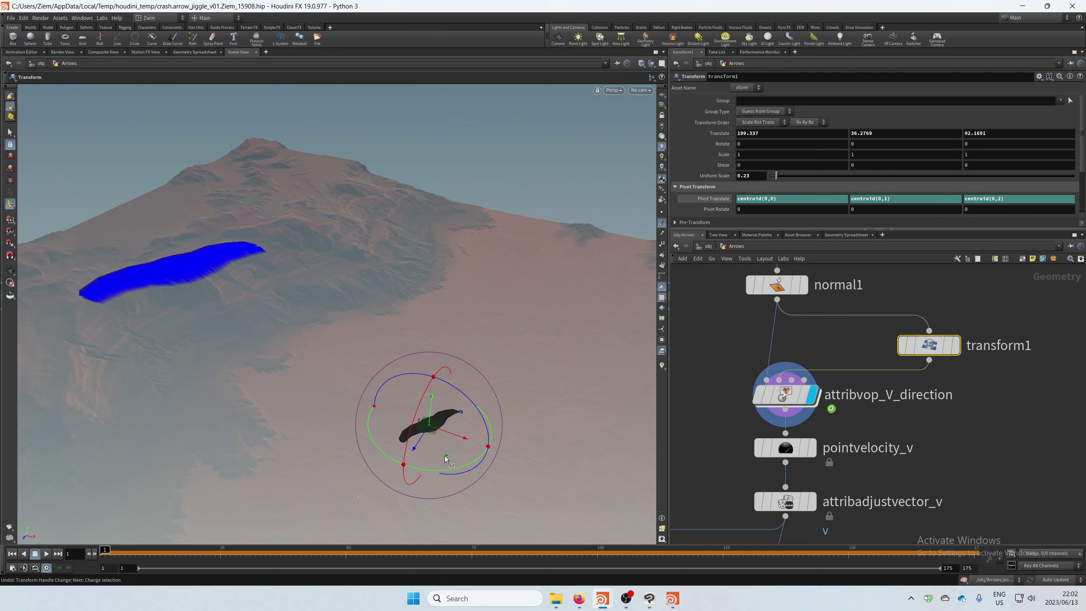
left_click_drag(445, 459, 321, 437)
key("ctrl+z")
Display the pointvelocity_v node with the point normals hidden and review its Basic settings
left_click(960, 435)
left_click(811, 448)
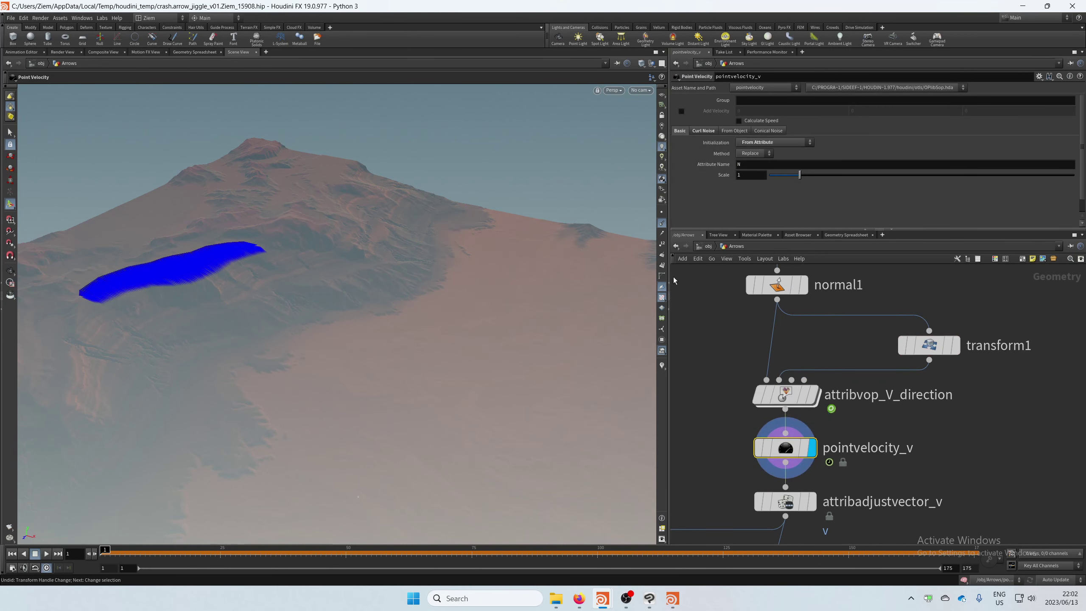
left_click(660, 221)
middle_click_drag(709, 440, 726, 339)
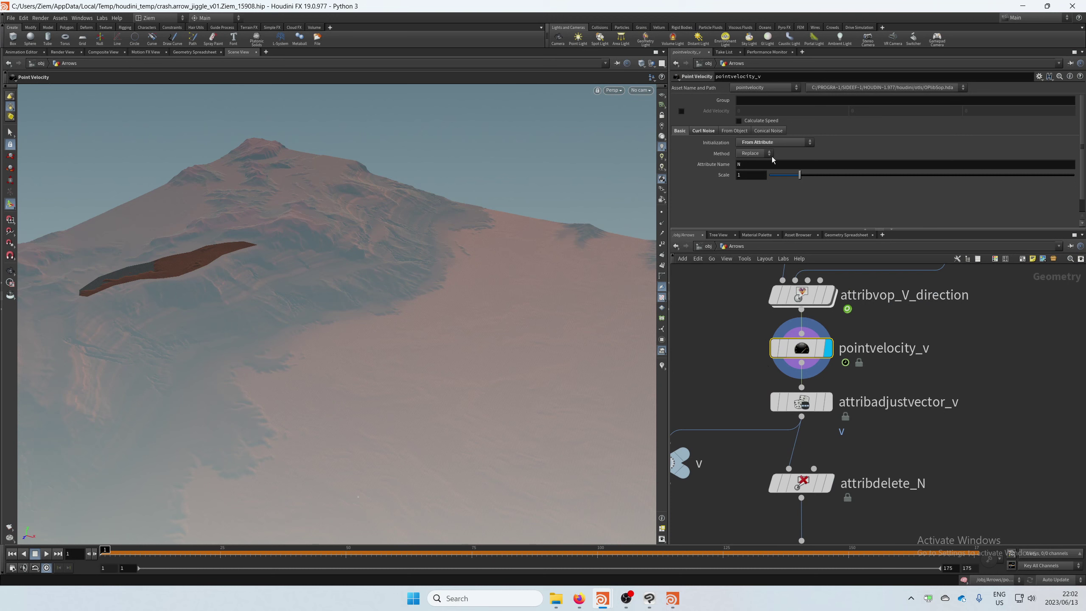
middle_click_drag(807, 405, 814, 371)
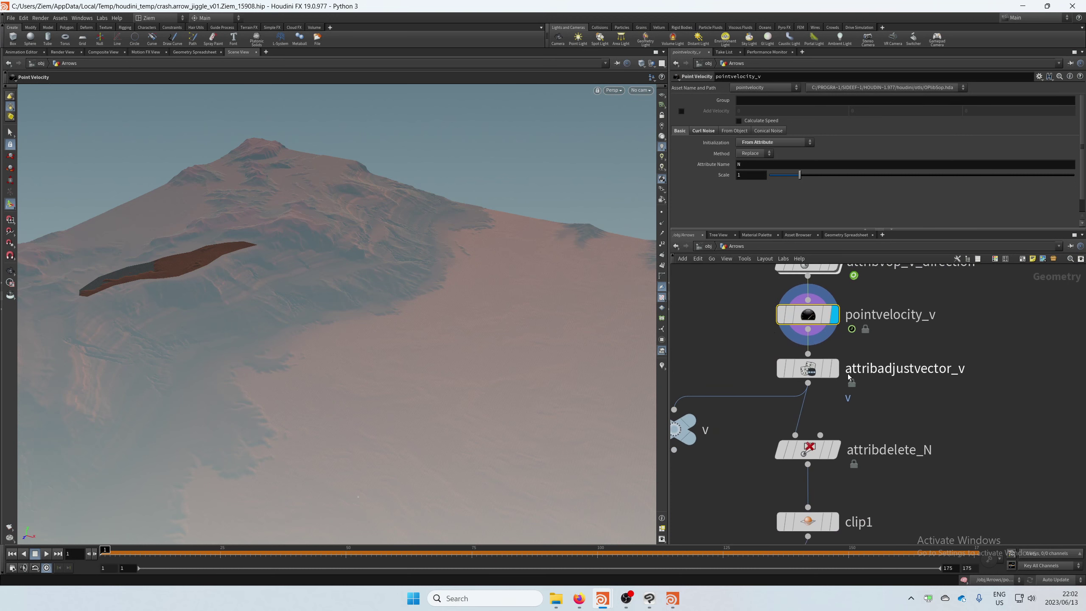
Inspect the length adjustment settings of attribadjustvector_v and display the v visualizer to examine the velocity vectors from a lower angle
left_click(813, 371)
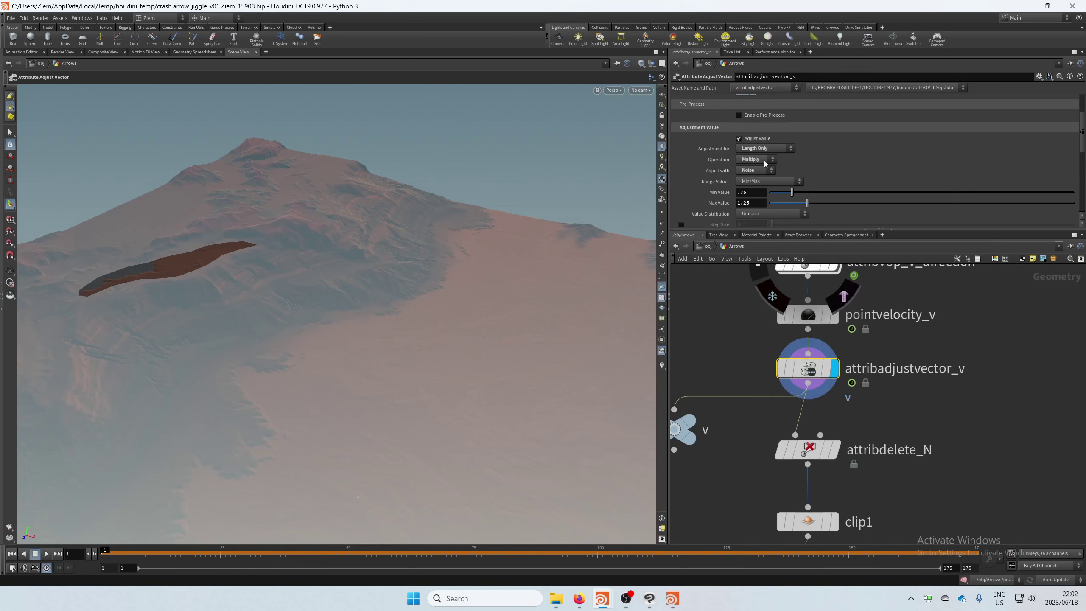
middle_click_drag(697, 404, 729, 368)
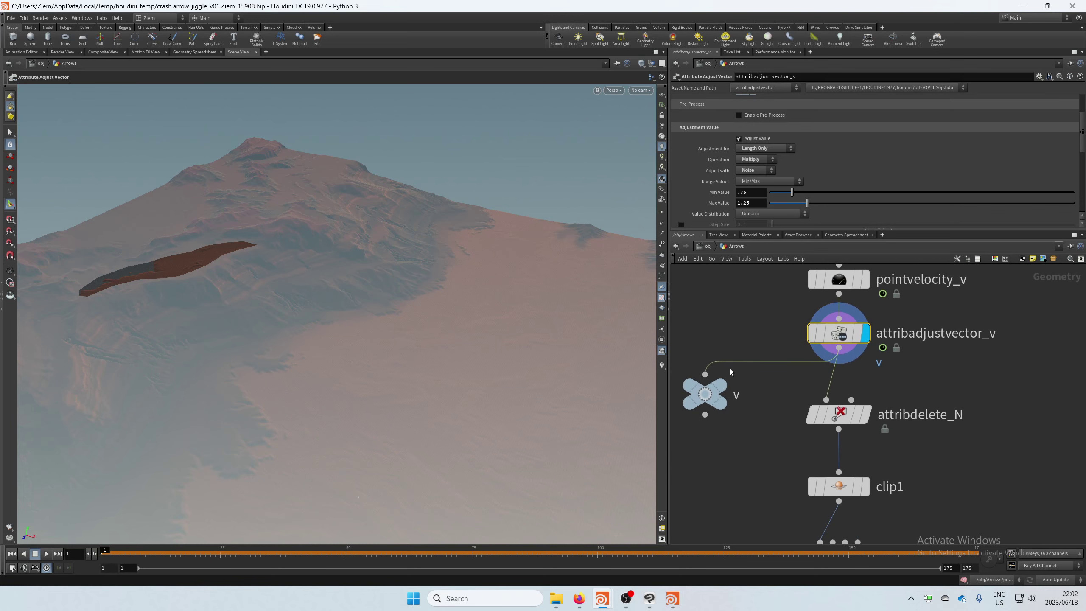
left_click(722, 386)
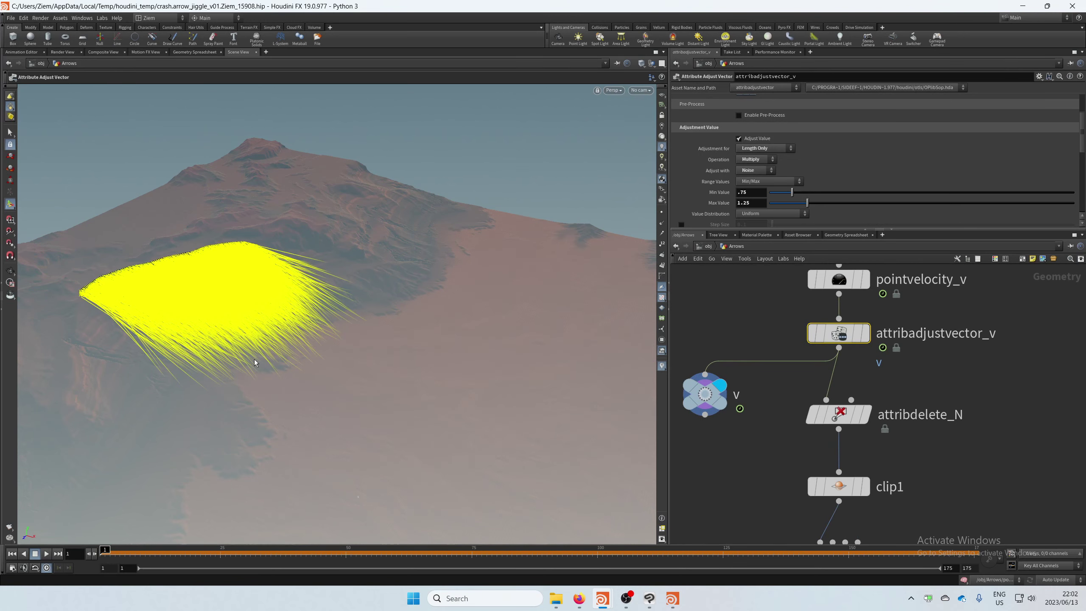
key("Escape")
left_click_drag(254, 362, 355, 320)
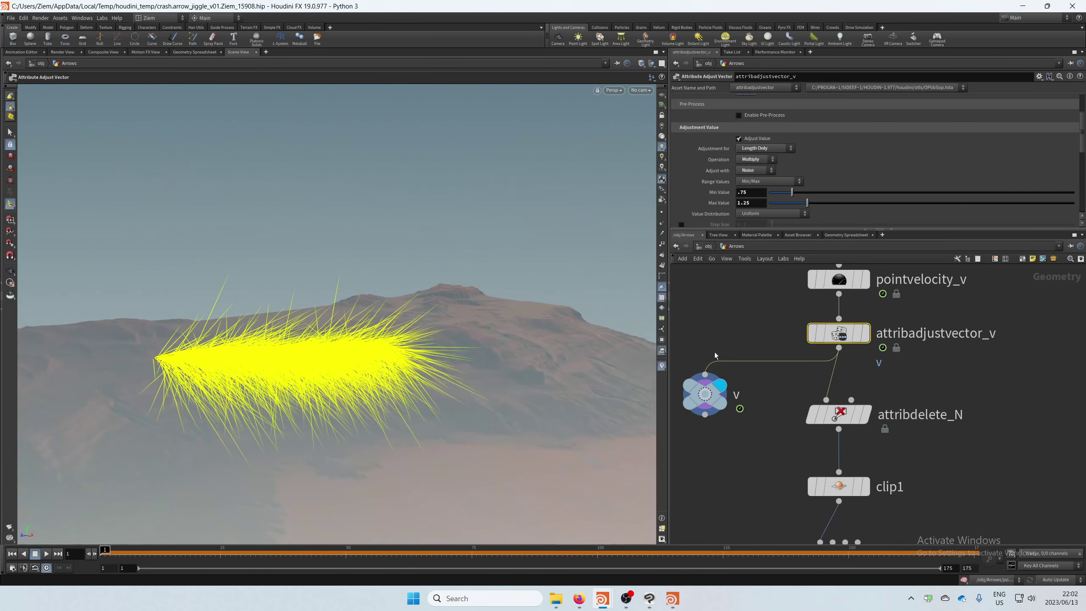
Open the Curl Noise settings of pointvelocity_v and compare them with the spread of the velocity vectors
middle_click_drag(715, 355, 709, 404)
left_click(828, 334)
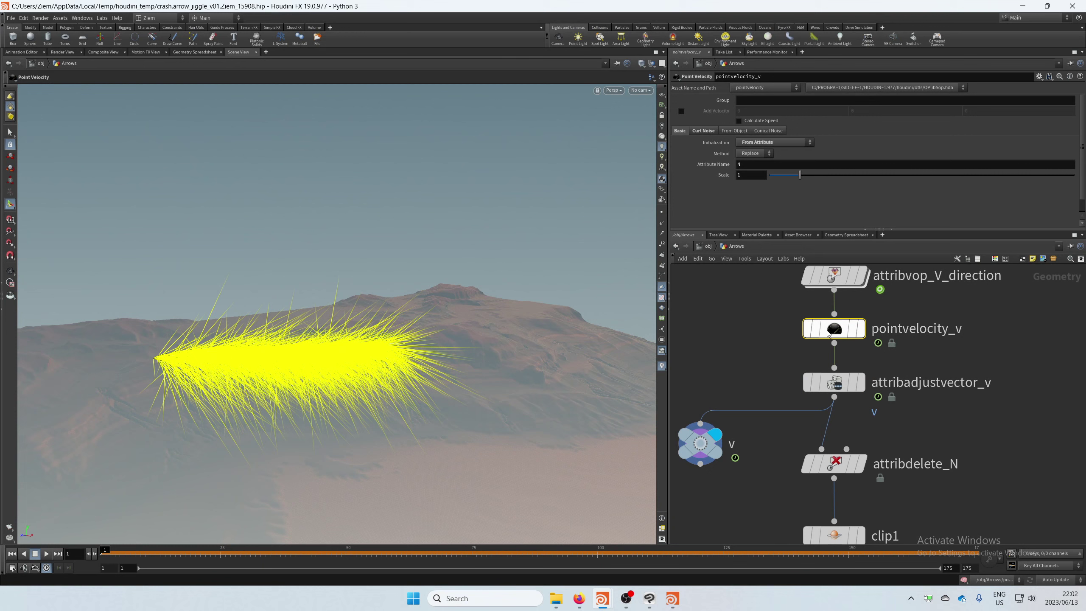
left_click(704, 132)
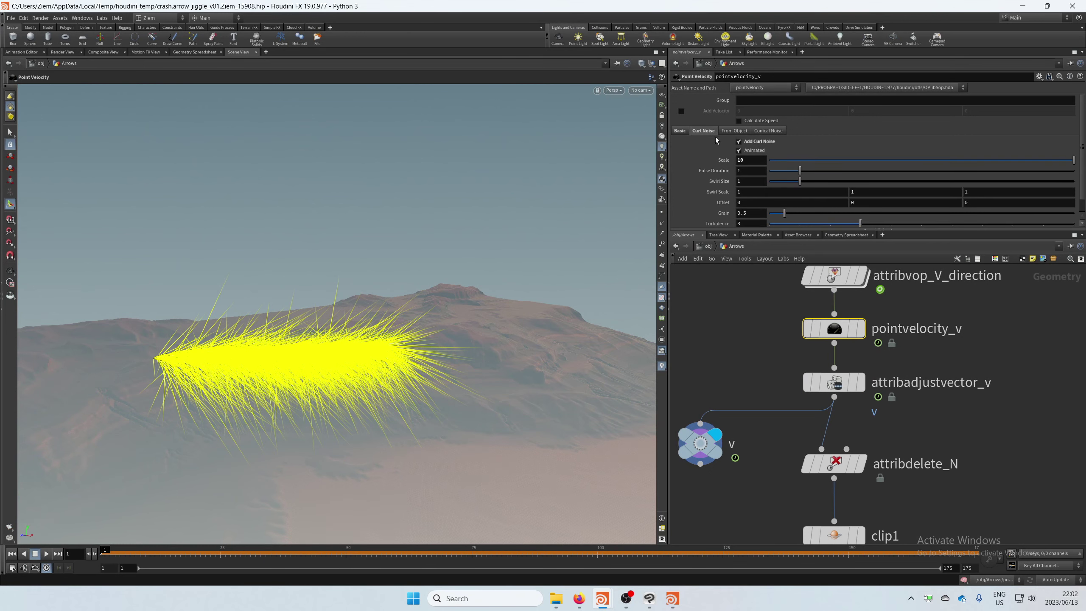
left_click_drag(392, 328, 380, 382, "alt")
scroll(437, 332, "down", 3)
scroll(1008, 309, "down", 3)
Try moving the transform1 target copy above the mountain to redirect the velocity vectors, and undo the moves
middle_click_drag(1030, 308, 959, 381)
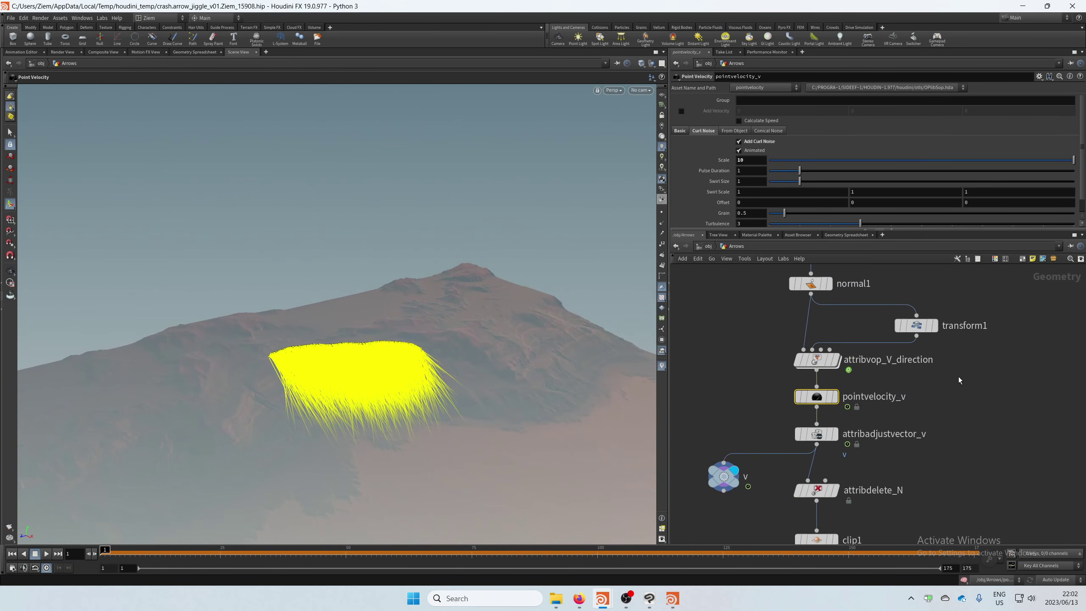
left_click_drag(963, 306, 858, 365)
scroll(433, 437, "down", 3)
middle_click_drag(433, 436, 401, 384, "alt")
key("Return")
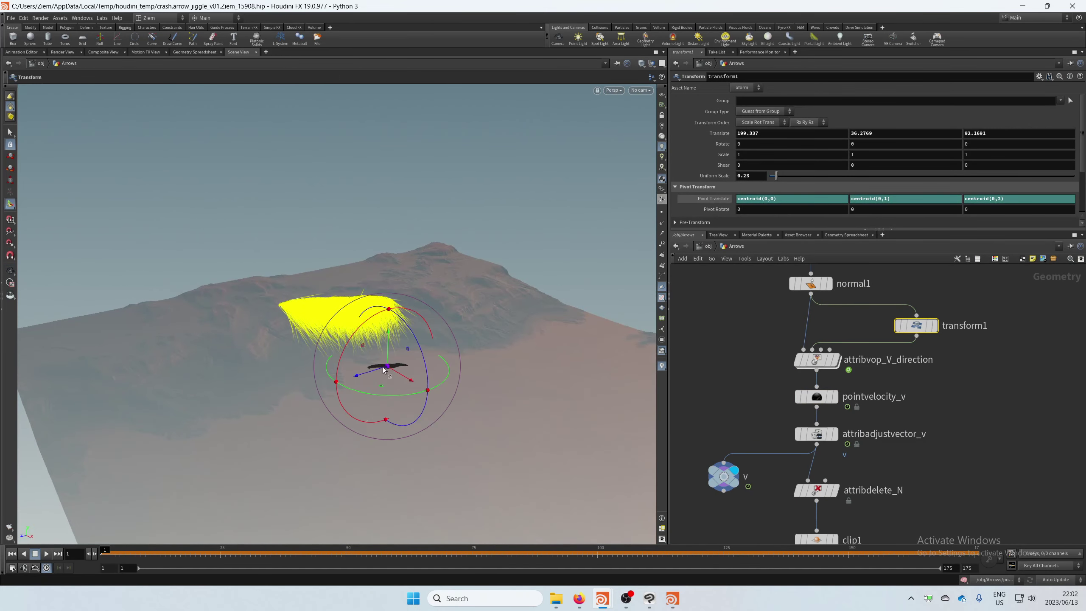
left_click_drag(385, 387, 522, 340)
key("ctrl+z")
key("ctrl+z")
key("ctrl+z")
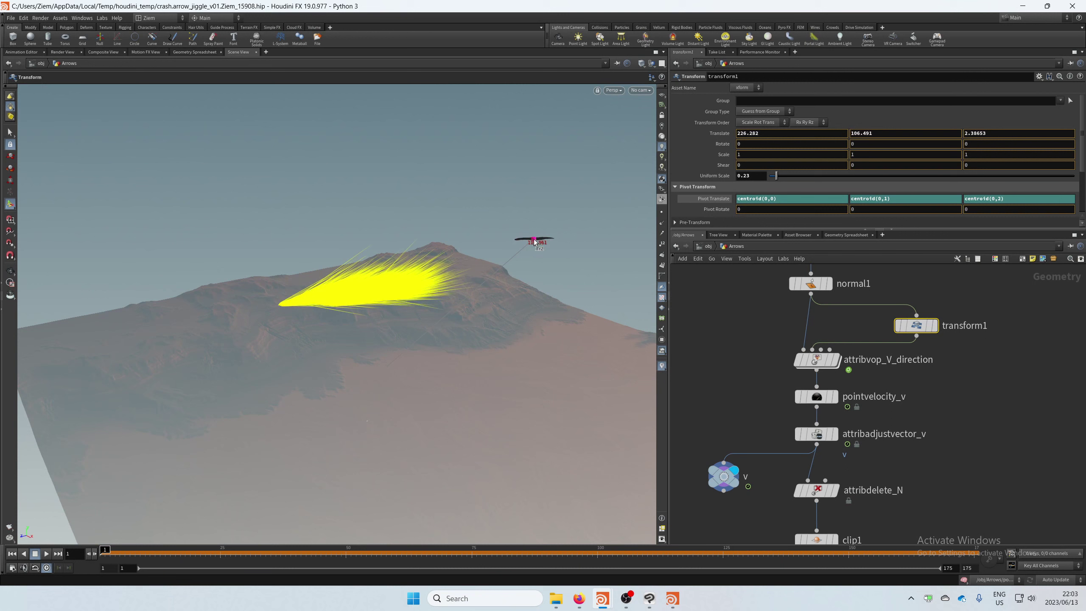
key("Escape")
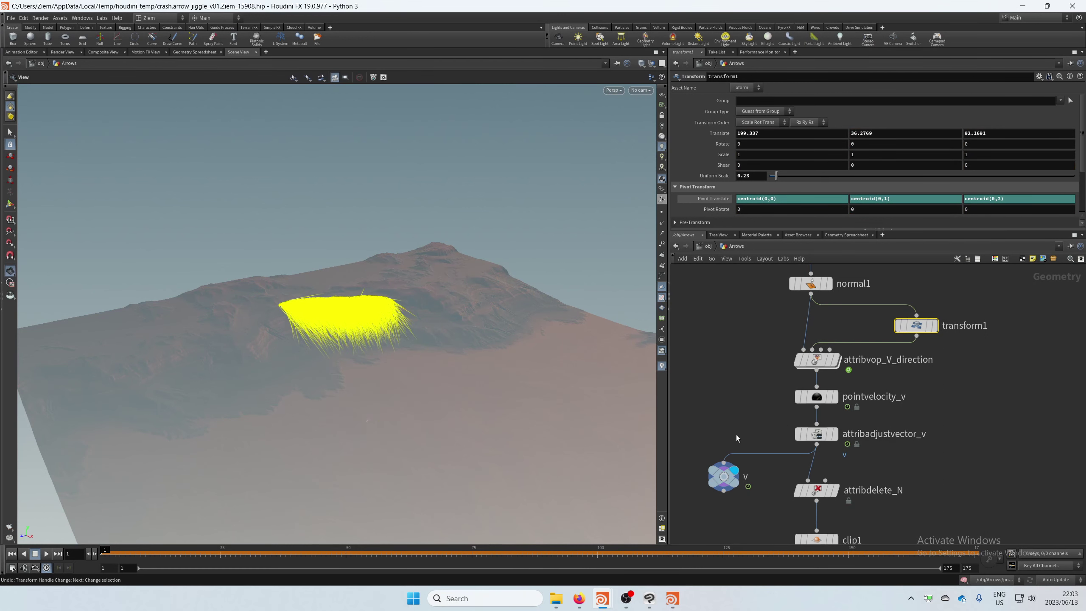
Display the attribdelete_N node and examine the emitter surface mesh up close
middle_click_drag(750, 497, 781, 377)
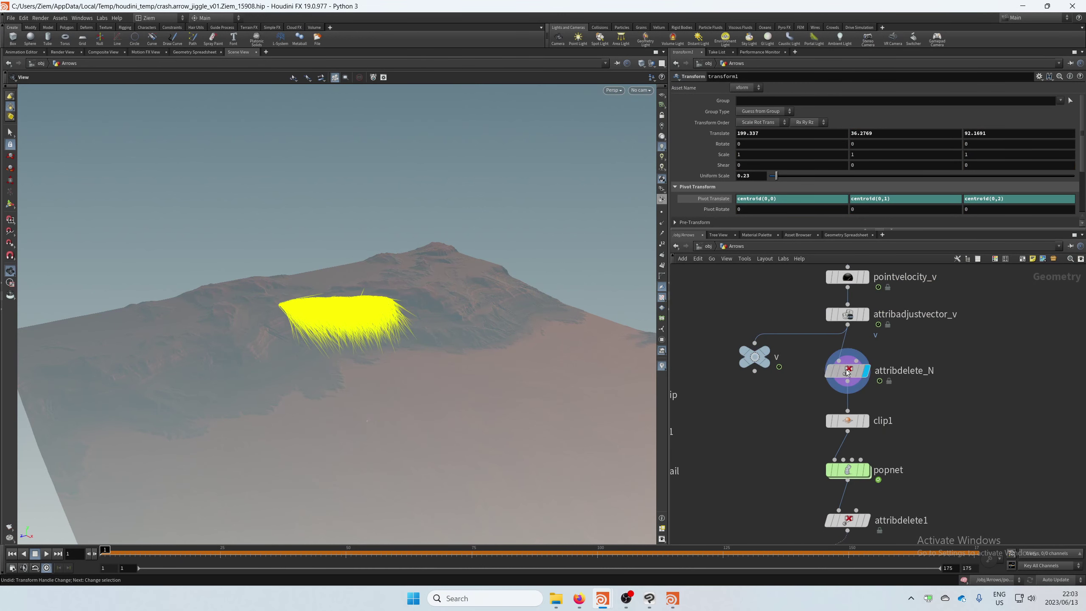
left_click(865, 370)
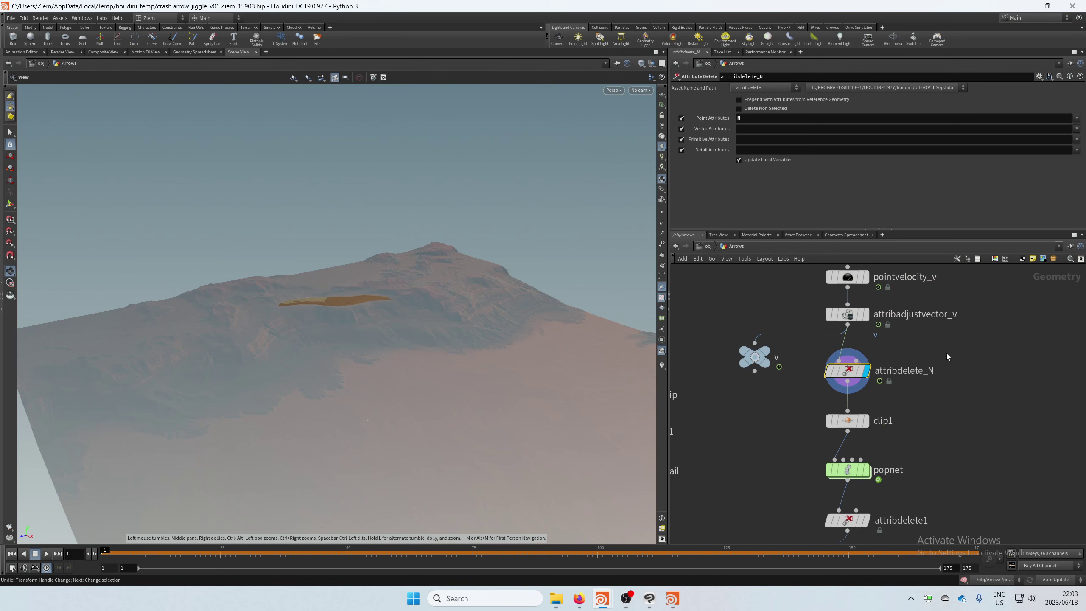
scroll(489, 315, "up", 10)
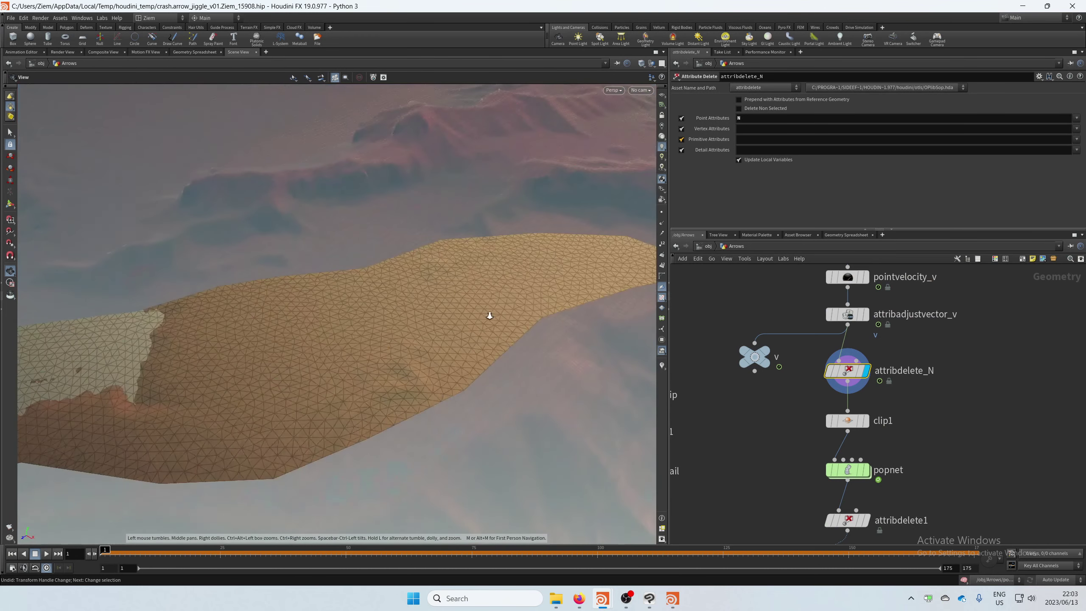
left_click_drag(490, 316, 523, 369)
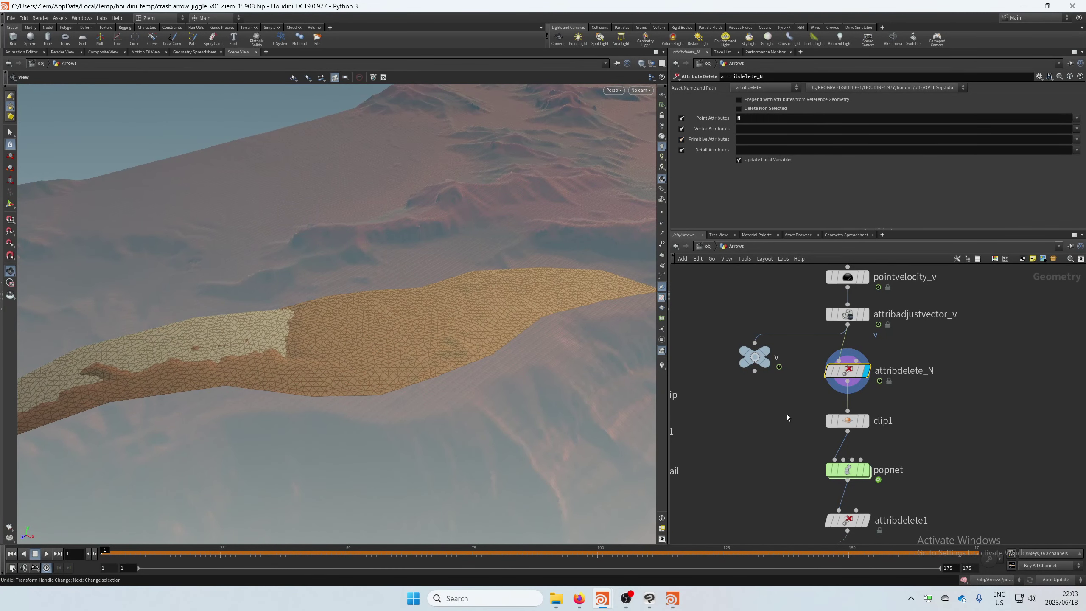
Display the clip1 node, check its animated clip distance and scrub the timeline near the first frame
left_click(866, 422)
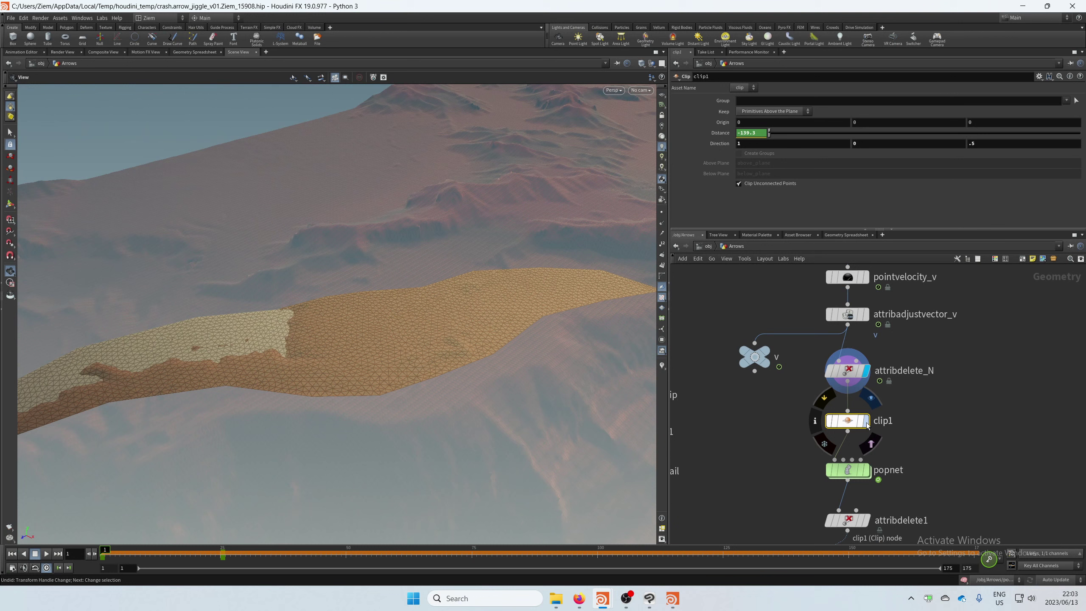
left_click(866, 422)
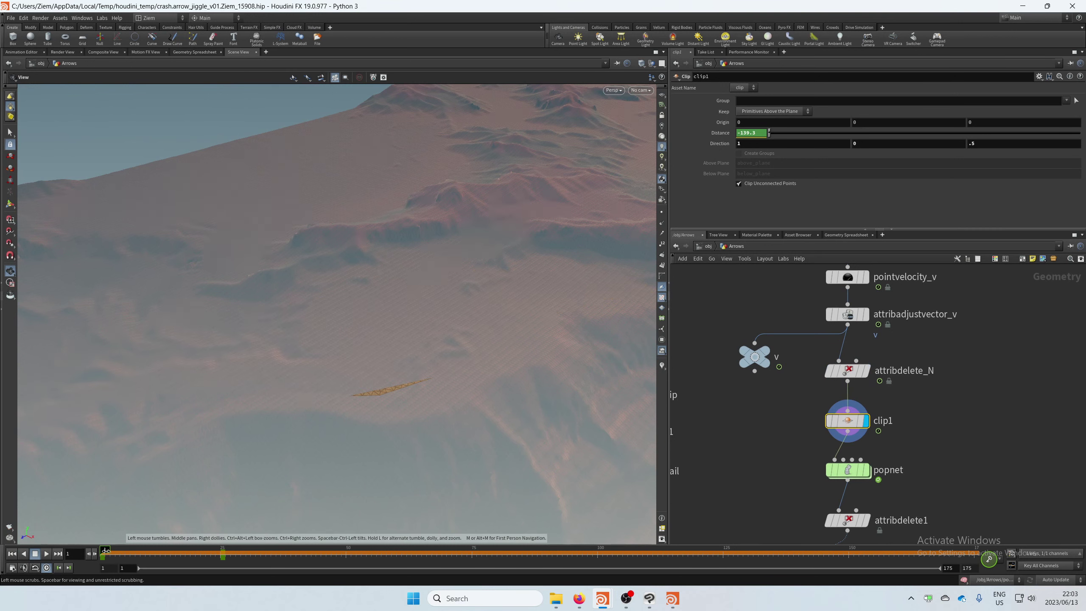
mouse_move(106, 551)
left_mouse_down()
mouse_move(265, 551)
mouse_move(123, 565)
mouse_move(129, 552)
mouse_move(218, 551)
mouse_move(107, 555)
mouse_move(235, 552)
mouse_move(105, 552)
left_mouse_up()
Display the popnet node, check its simulation settings and enter its network
middle_click_drag(755, 424, 762, 377)
left_click(865, 423)
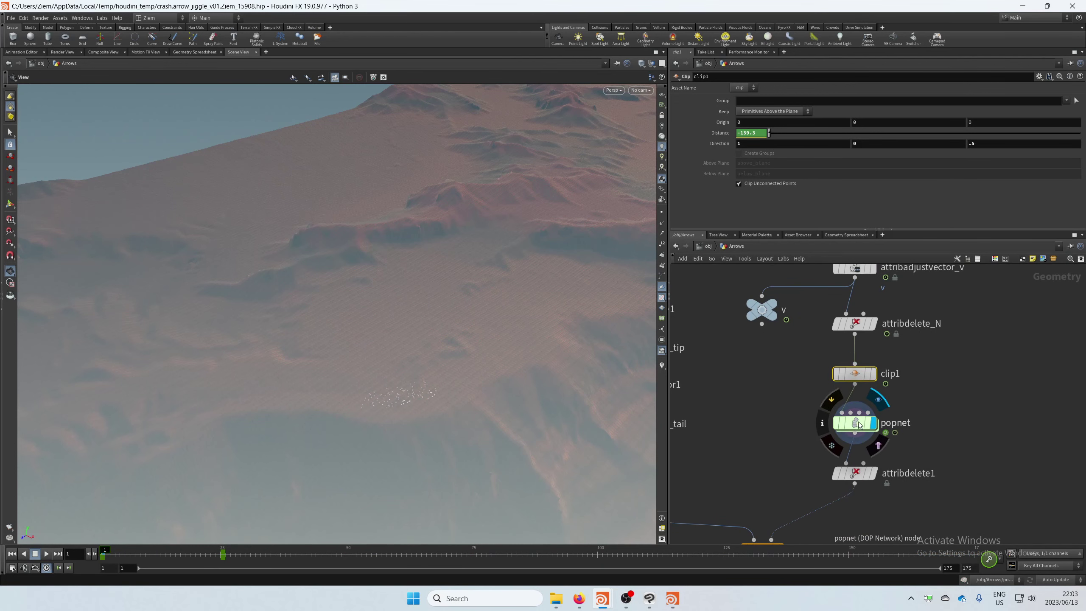
left_click(859, 423)
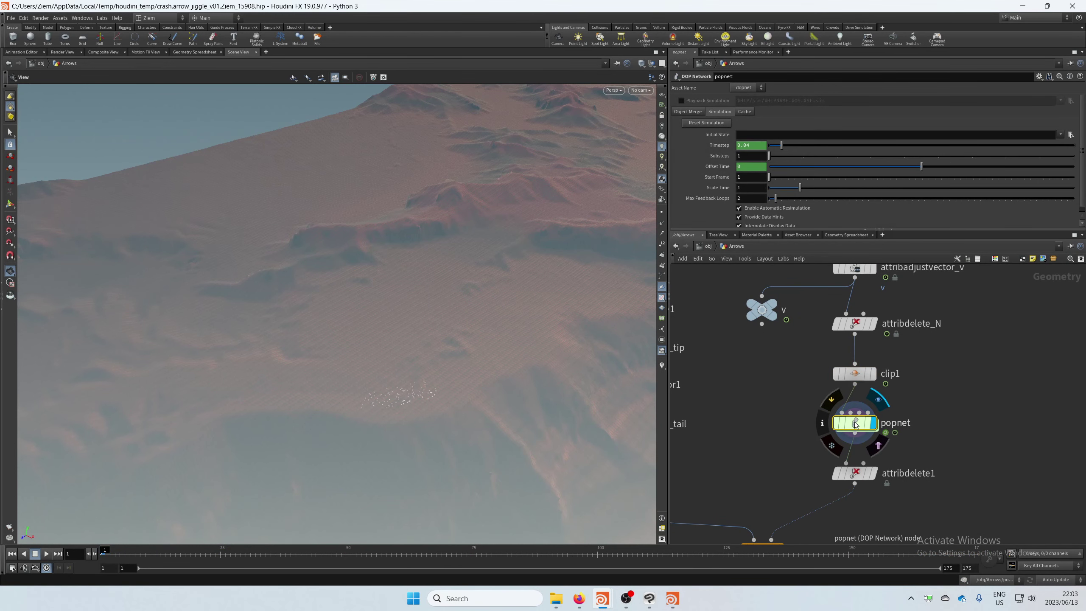
double_click(855, 423)
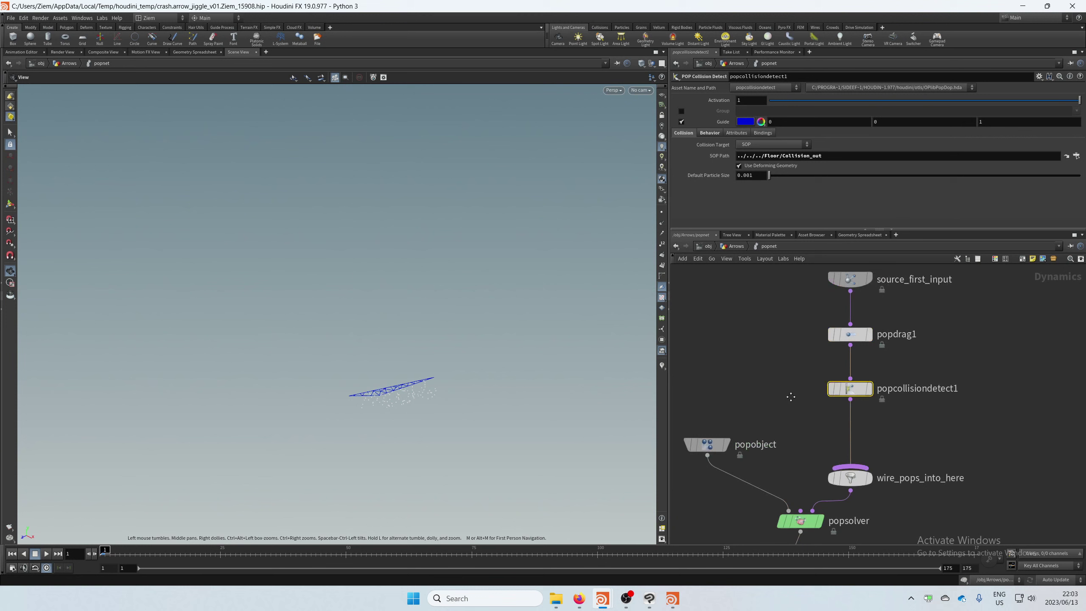
Inspect the velocity inheritance and Birth settings of source_first_input, and scrub to frame 28 to examine the emitted particles
left_click(838, 411)
middle_click_drag(775, 326, 758, 274)
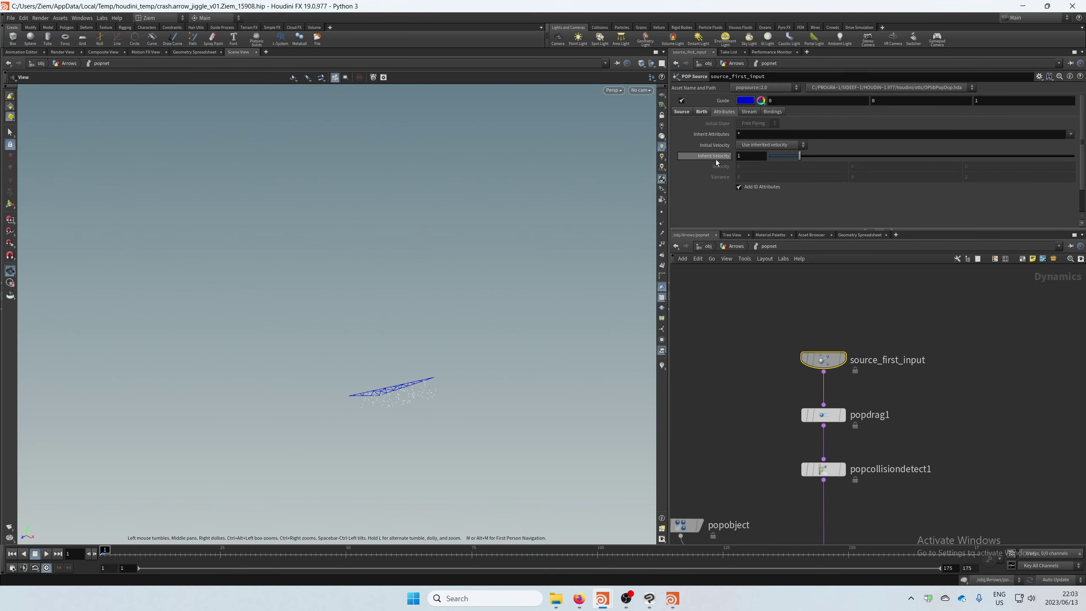
left_click(701, 111)
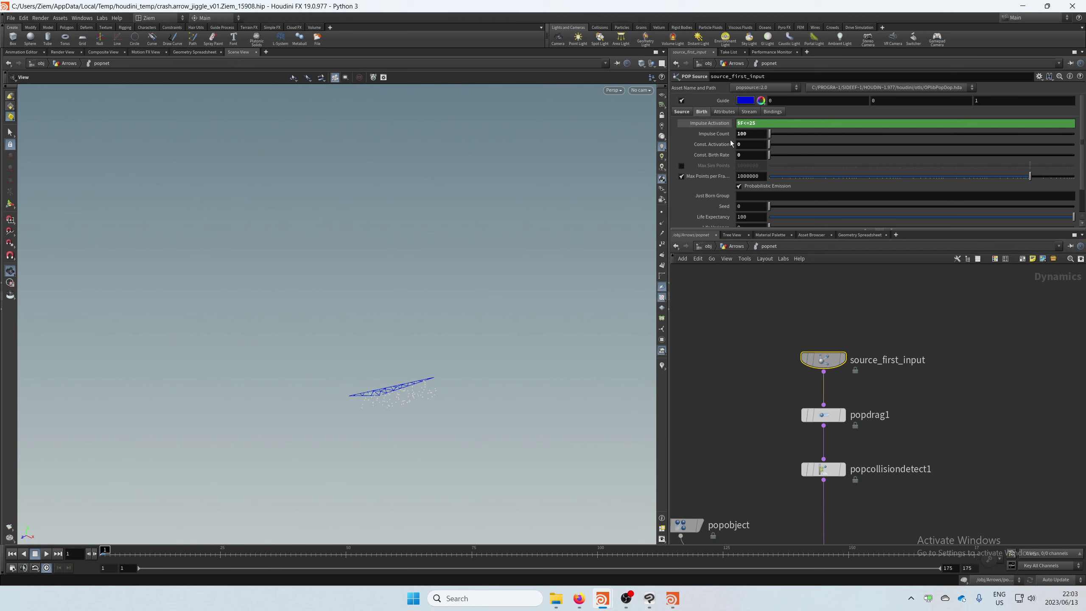
middle_click_drag(351, 376, 311, 315)
middle_click_drag(333, 356, 332, 352)
mouse_move(104, 550)
left_mouse_down()
mouse_move(302, 550)
mouse_move(105, 530)
mouse_move(236, 530)
left_mouse_up()
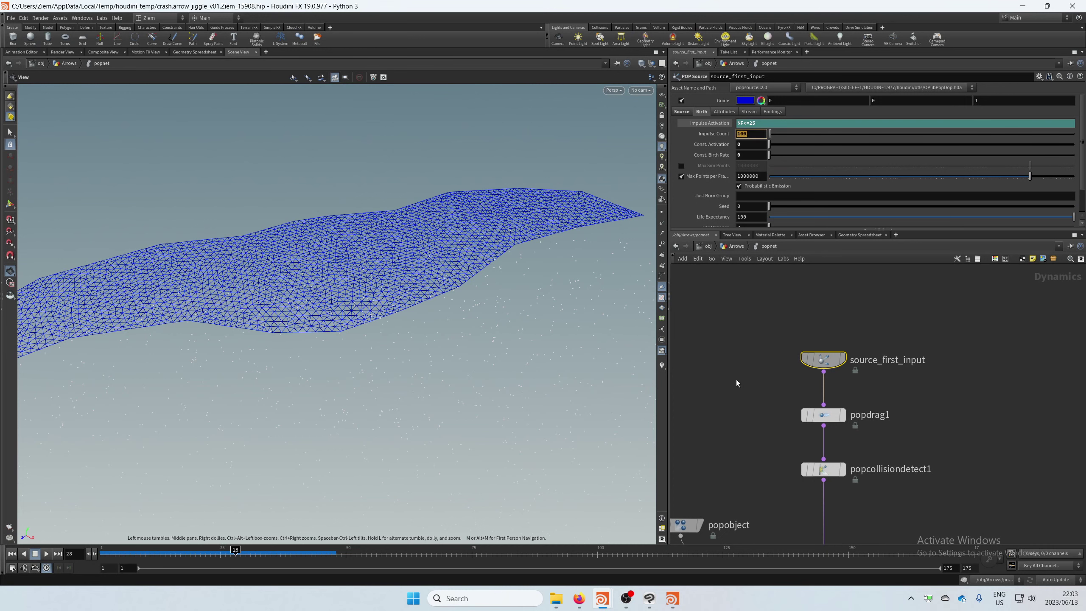
Inspect the popdrag1 air resistance setting and examine the whole emitter with its particles
middle_click_drag(785, 374, 792, 301)
left_click(834, 341)
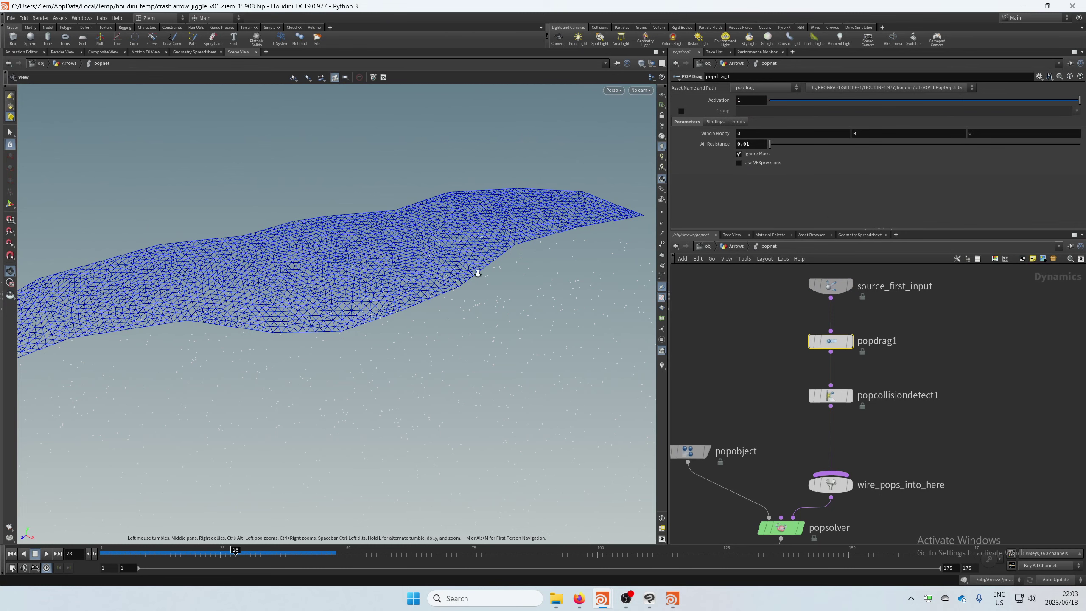
left_click_drag(477, 273, 606, 342)
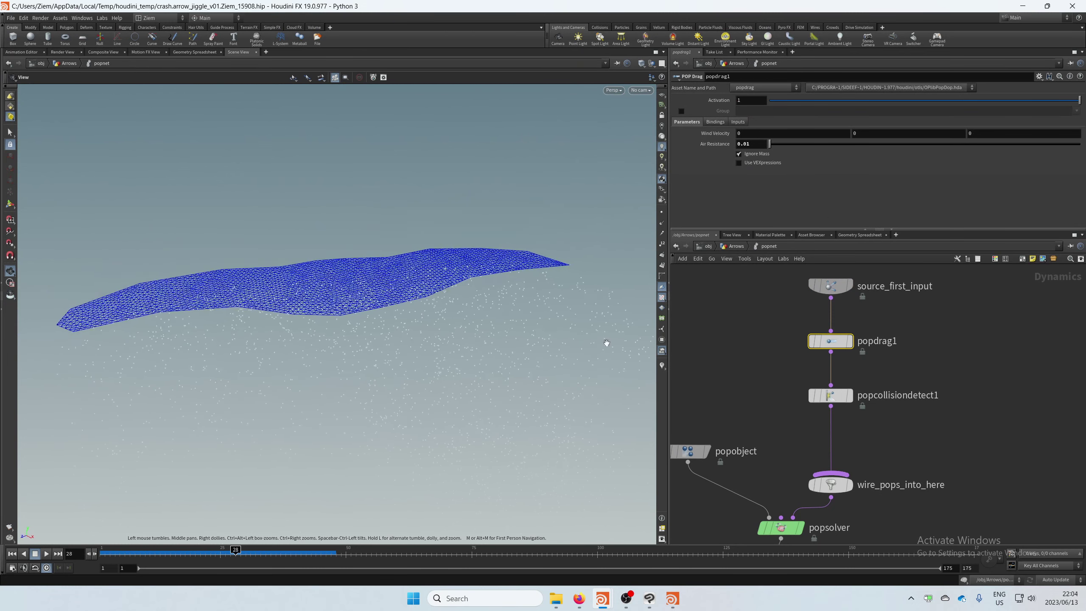
Inspect the popcollisiondetect1 node's SOP collision path and its Behavior settings for hit colour and response, then examine the downstream solver nodes
left_click(844, 396)
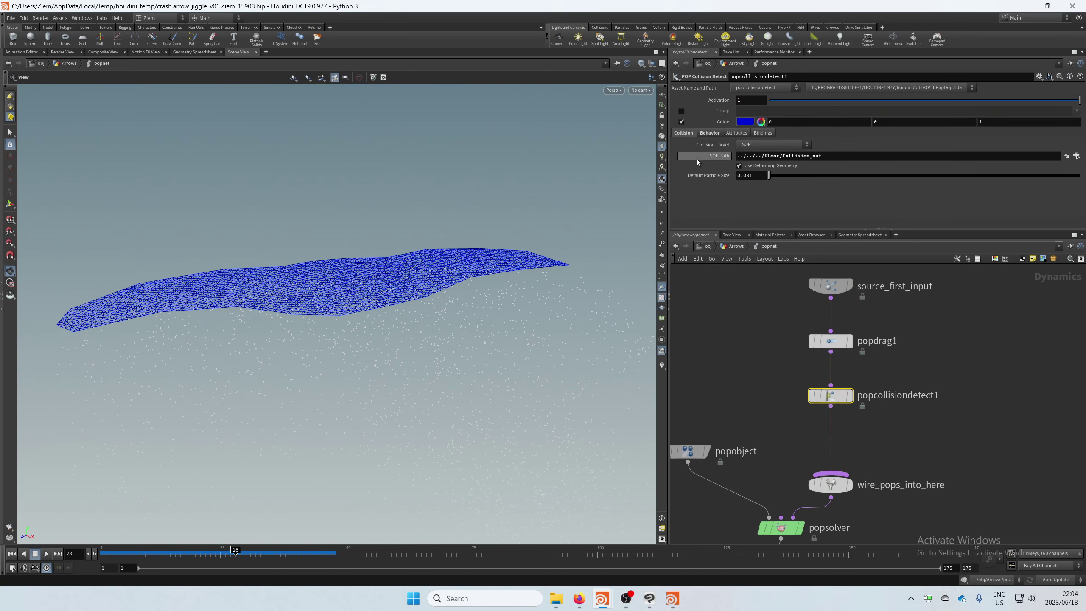
left_click_drag(315, 223, 436, 239)
left_click_drag(389, 284, 432, 267)
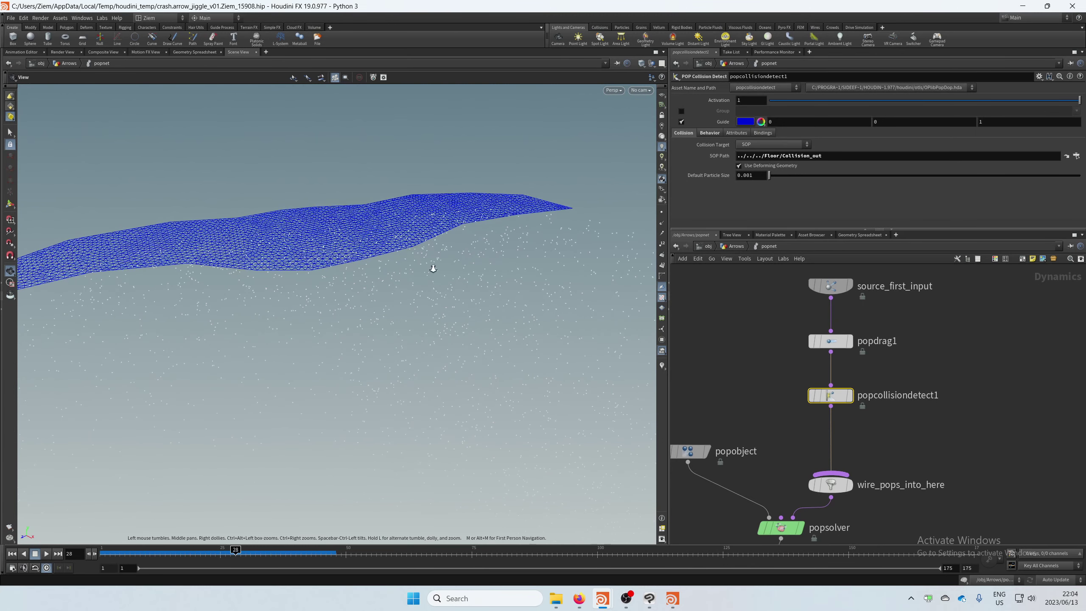
left_click_drag(824, 156, 734, 157)
left_click(702, 134)
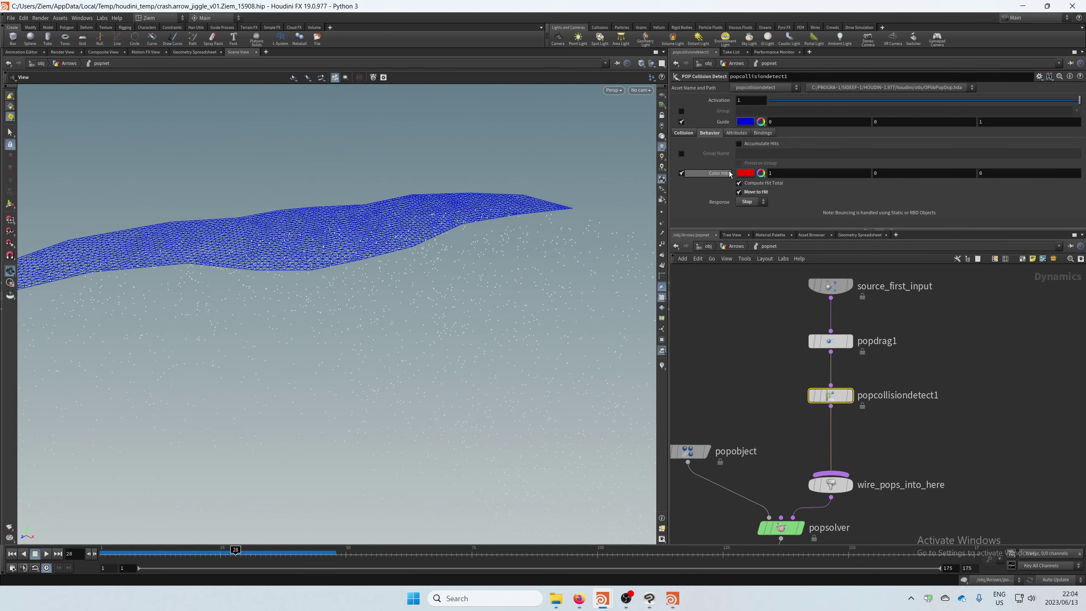
middle_click_drag(776, 396, 779, 294)
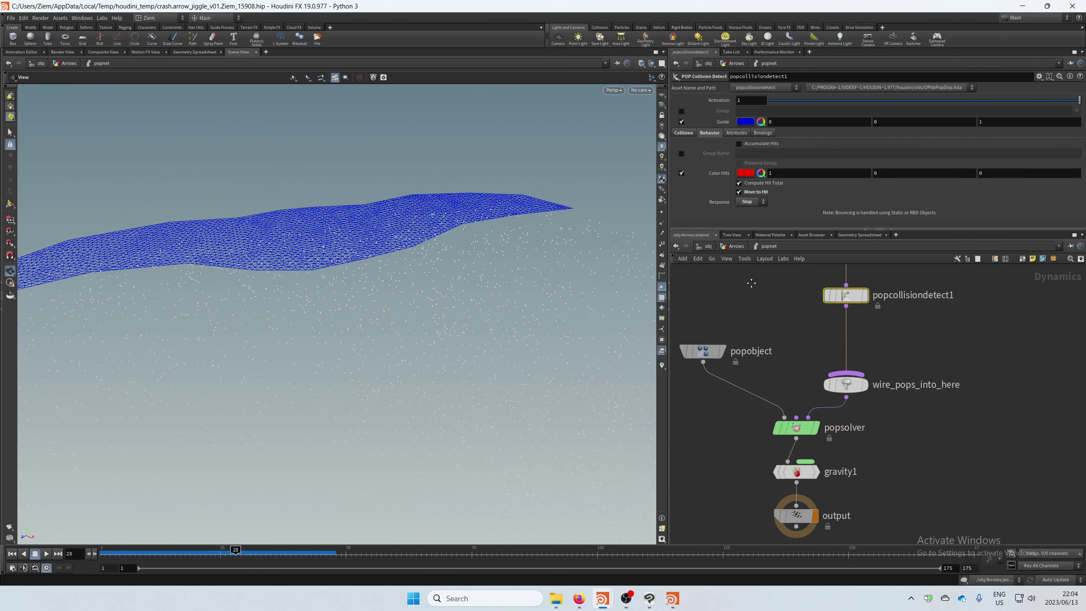
Return to the Arrows network, look through cam1 and play the particle simulation to frame 169
left_click(736, 247)
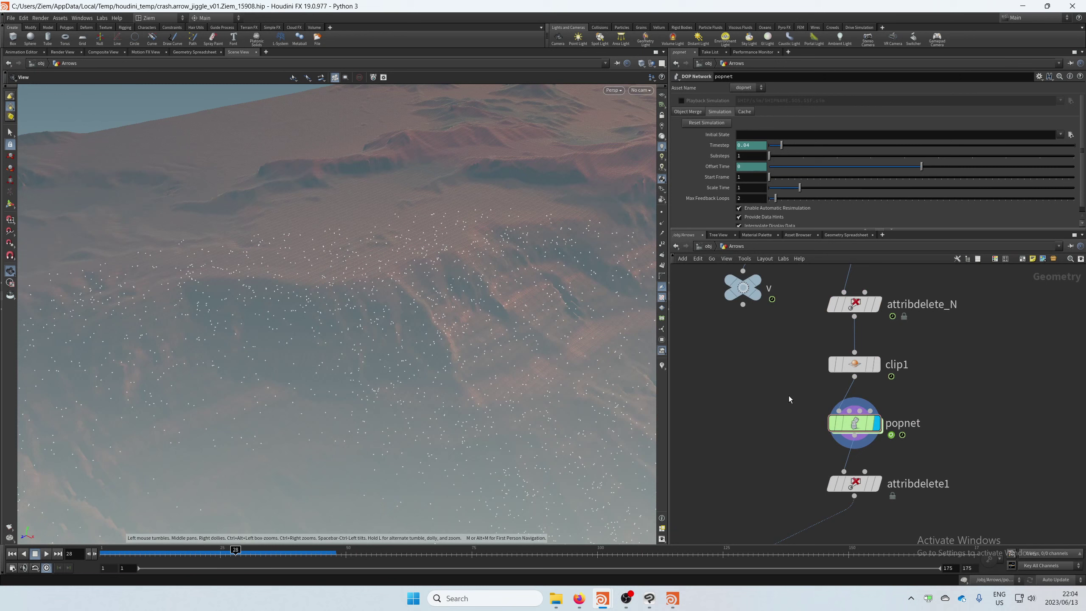
left_click(640, 90)
left_click(651, 131)
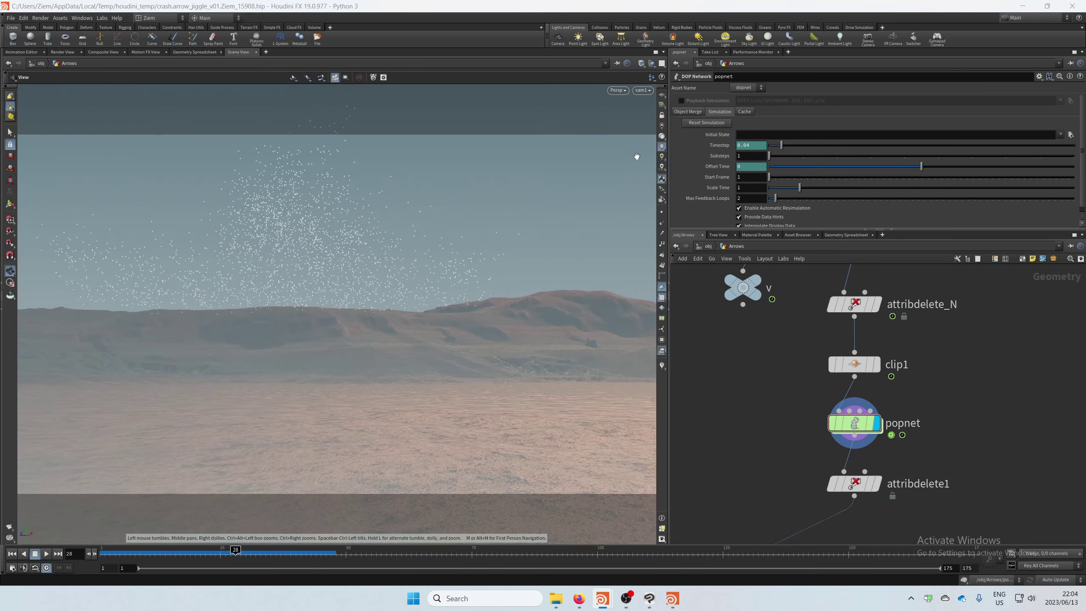
left_click(47, 553)
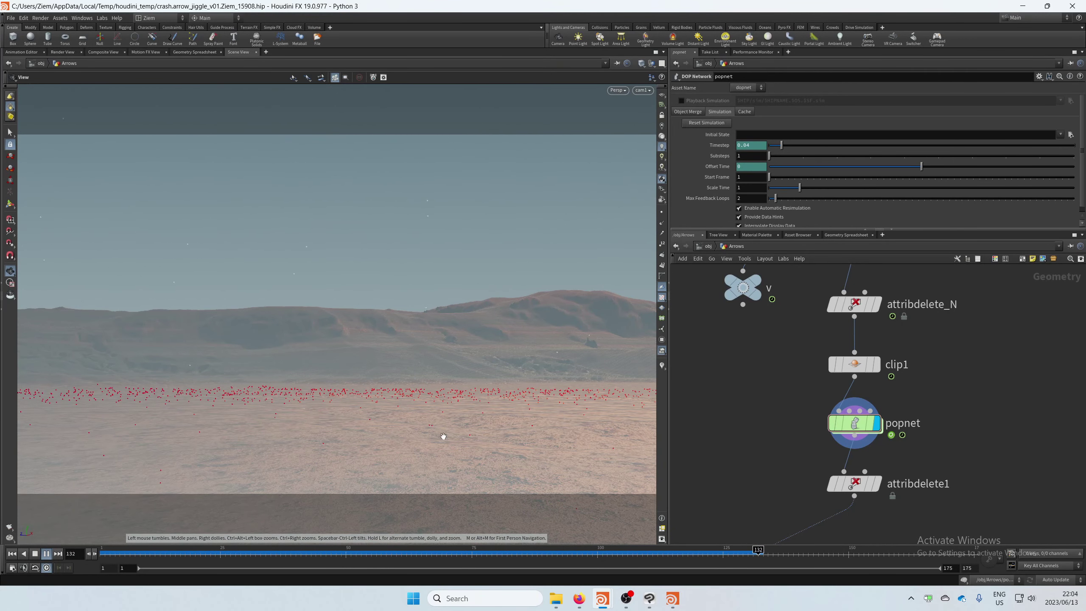
left_click(46, 554)
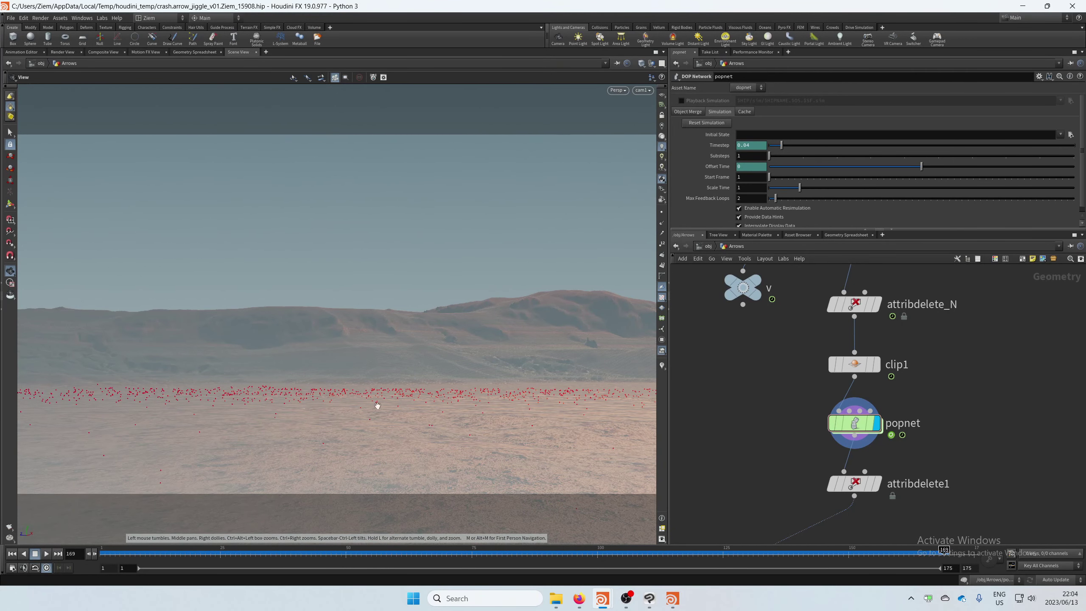
Display the attribdelete1 node, check which point attribute it deletes and locate the line1 branch feeding switch1
middle_click_drag(783, 437, 783, 369)
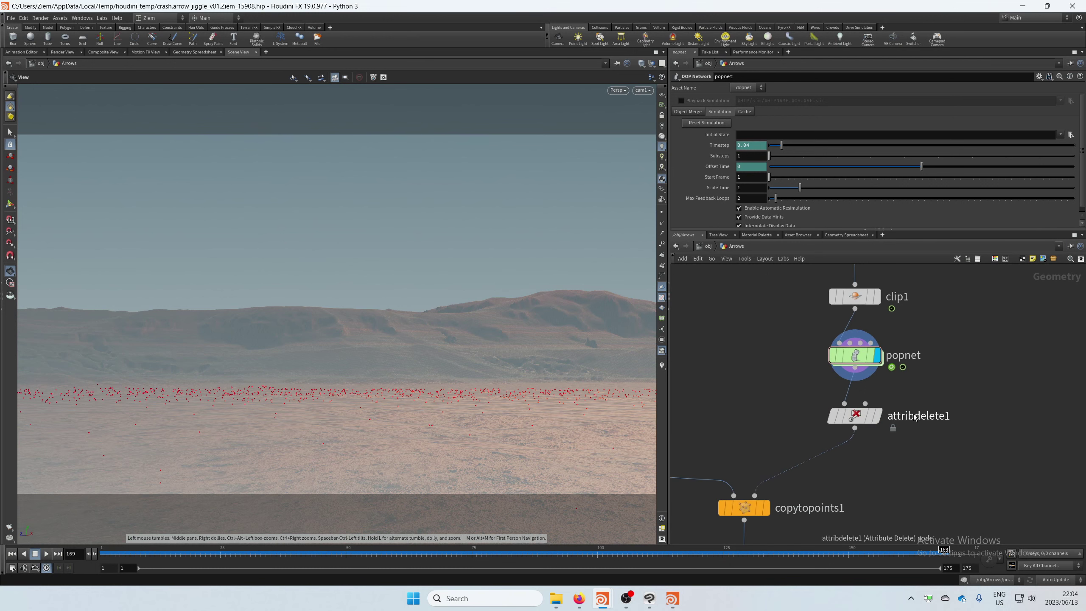
left_click(877, 417)
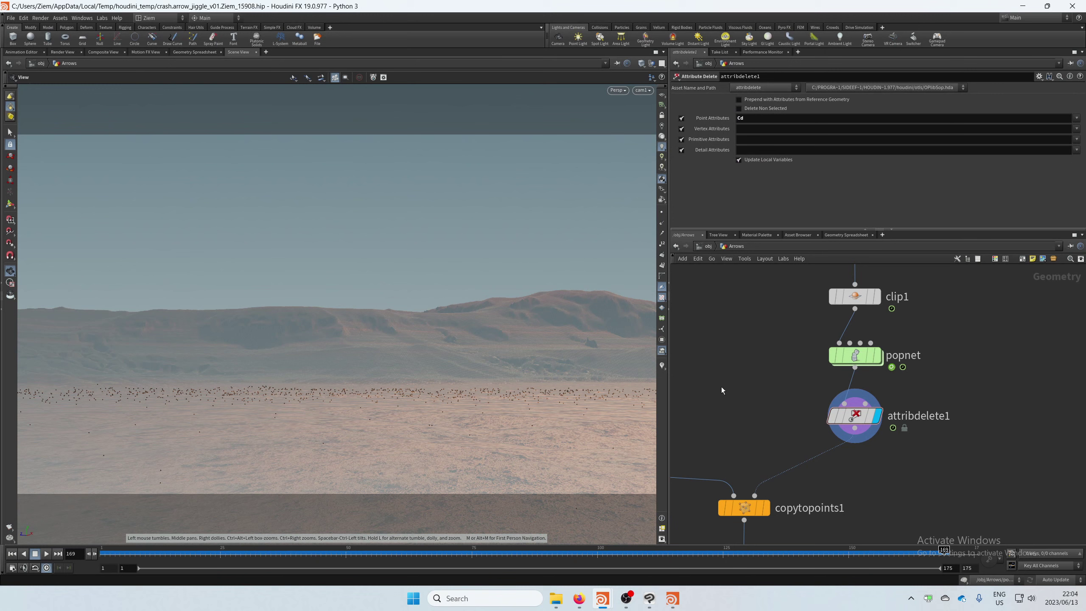
middle_click_drag(748, 396, 850, 381)
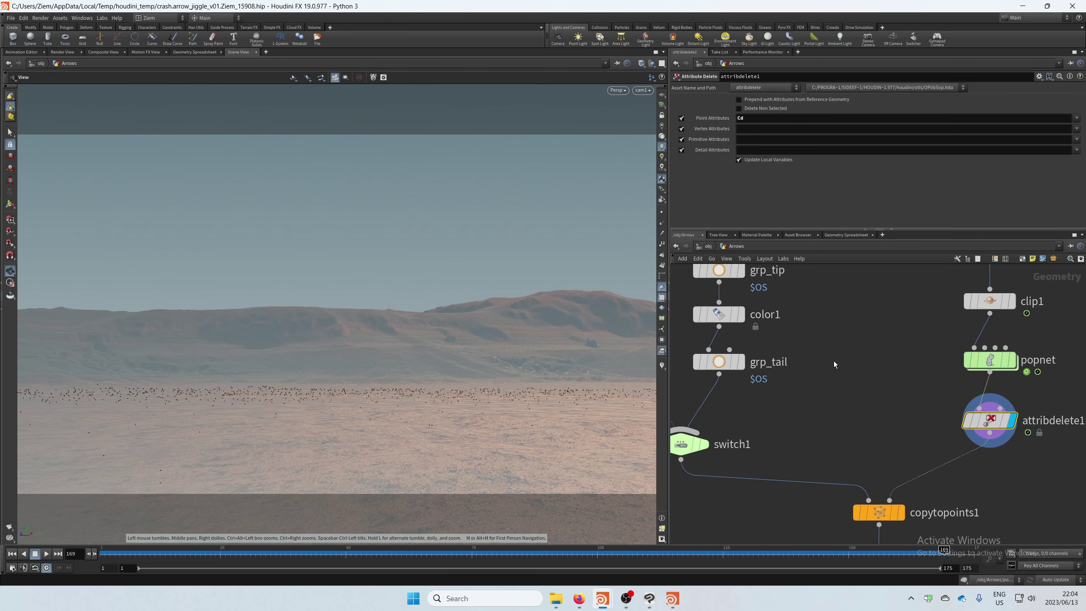
middle_click_drag(834, 362, 816, 419)
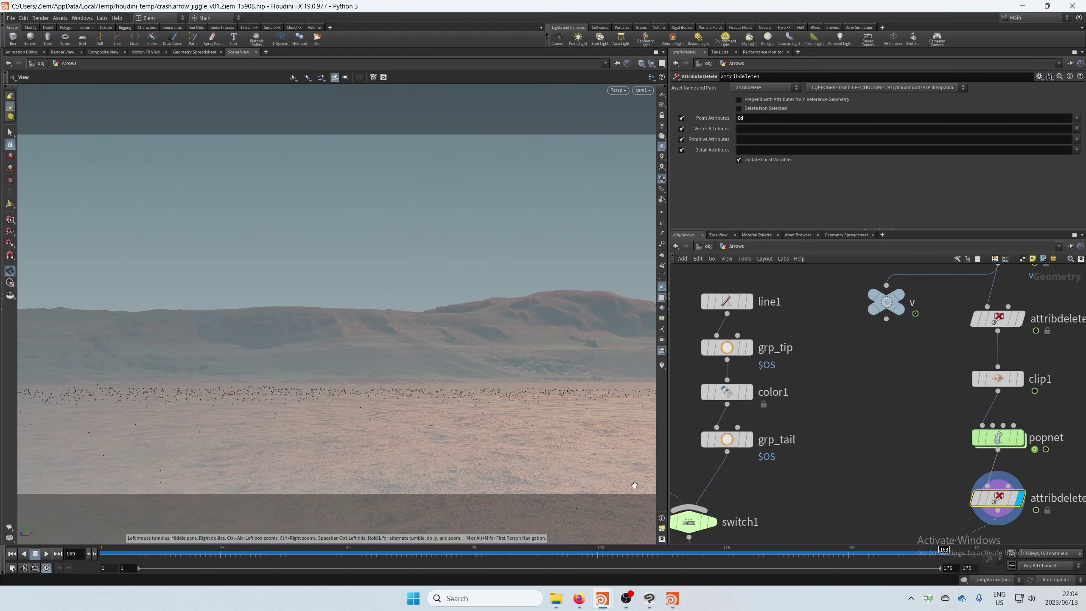
Switch to Clip Studio Paint and, on a new layer, paint a red dot on the black line's lower end and a green dot on its upper end
left_click(649, 598)
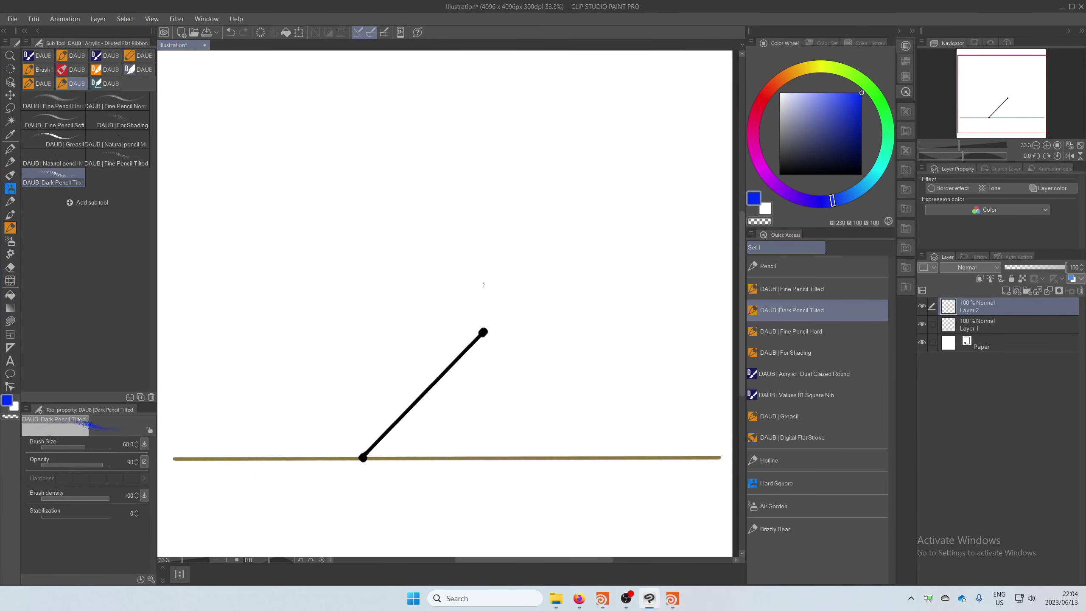
scroll(486, 340, "up", 1)
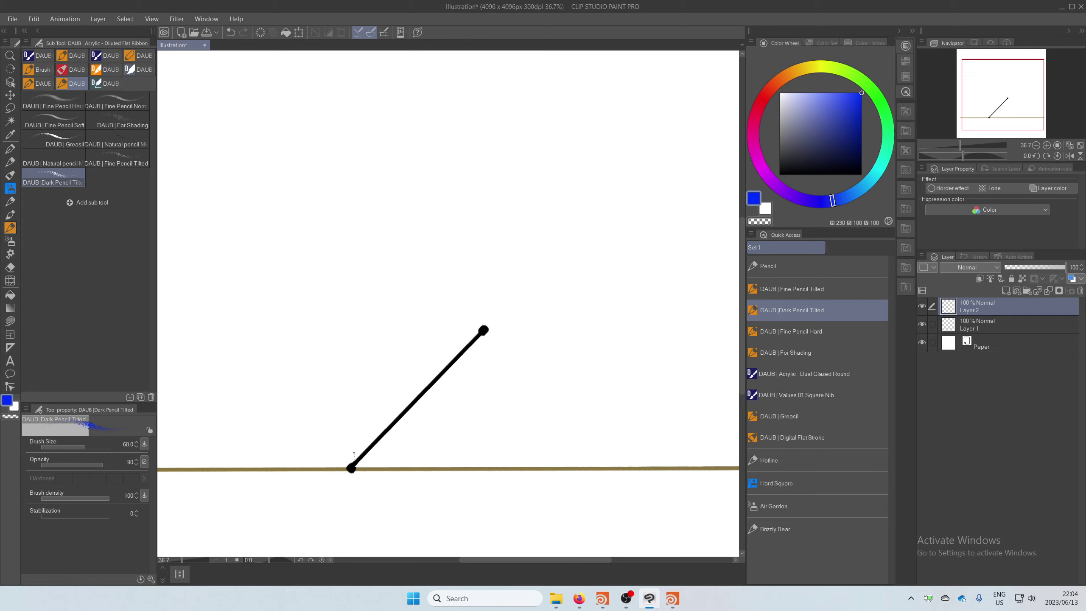
left_click(1006, 291)
left_click(765, 104)
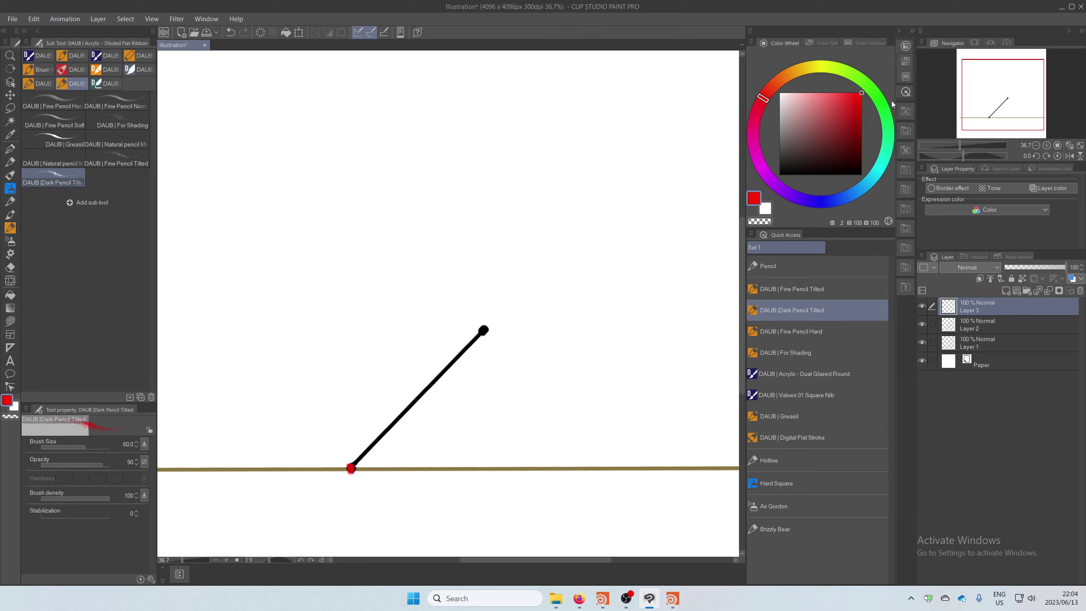
left_click(879, 101)
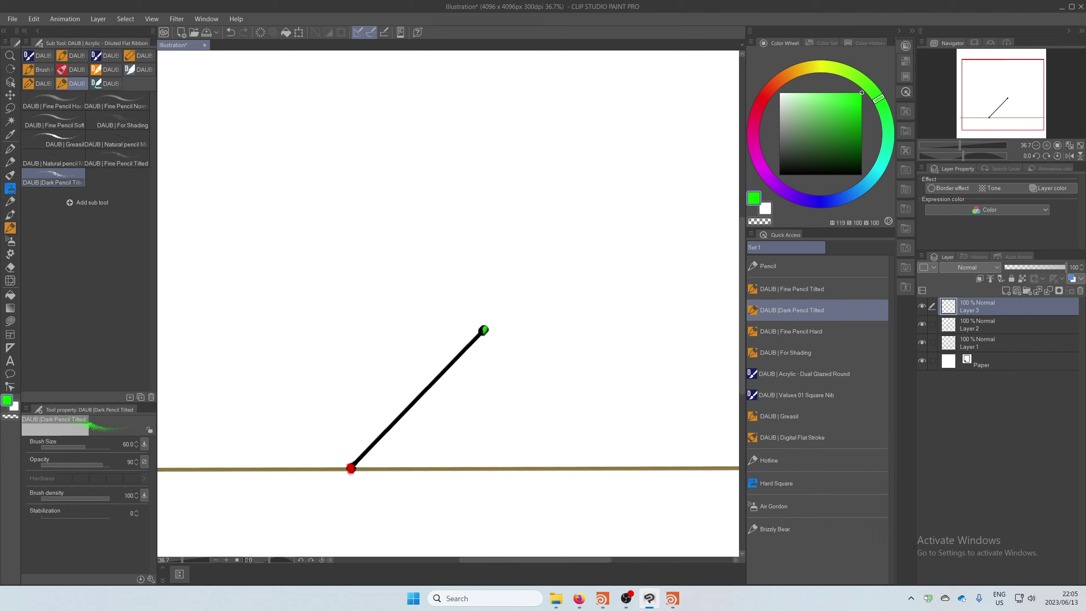
left_click(485, 329)
Add a new layer and draw a yellow arrow running diagonally down to the ground line beside the black line
left_click(806, 67)
left_click(1006, 291)
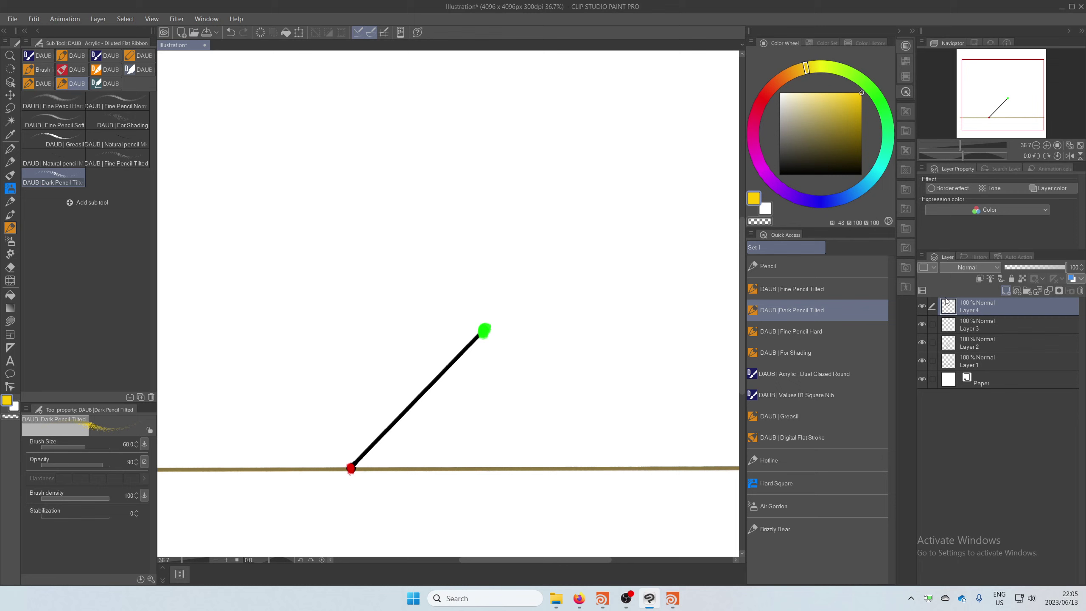
mouse_move(688, 227)
left_mouse_down()
mouse_move(601, 286)
mouse_move(422, 467)
mouse_move(454, 450)
left_mouse_up()
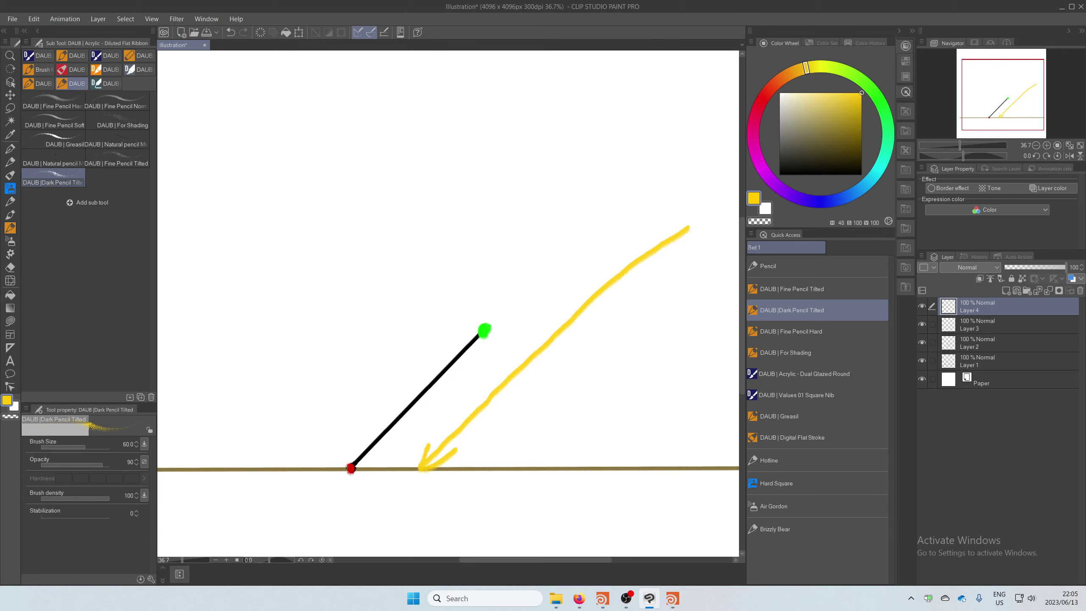
left_click(350, 469)
key("ctrl+z")
left_click(759, 107)
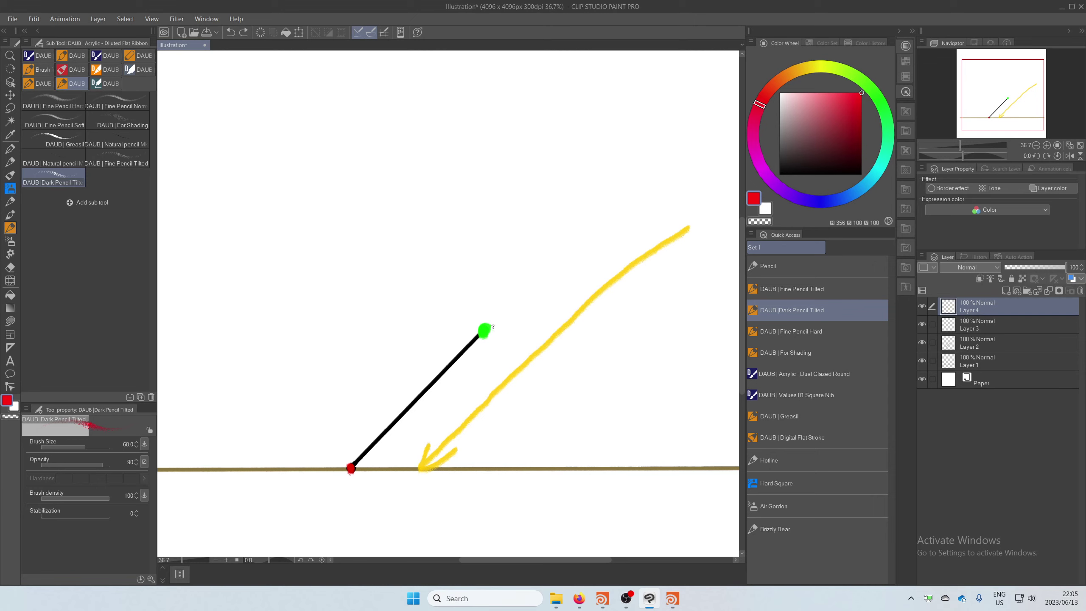
Add a vector layer and a raster layer, and draw light blue curved arrows and strokes around the green dot to illustrate the jiggle
left_click(855, 192)
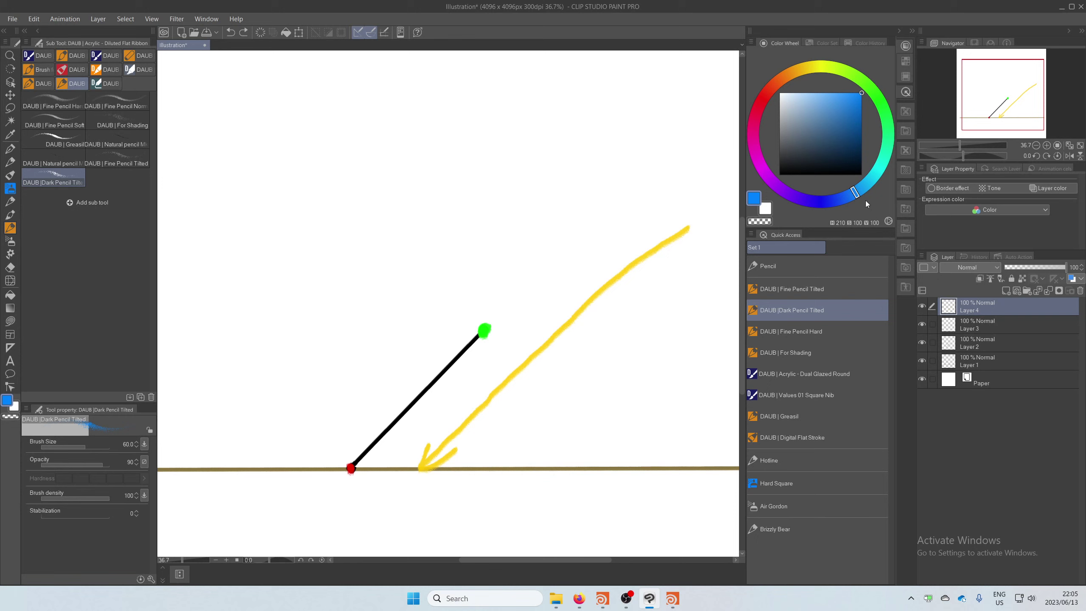
left_click(1018, 291)
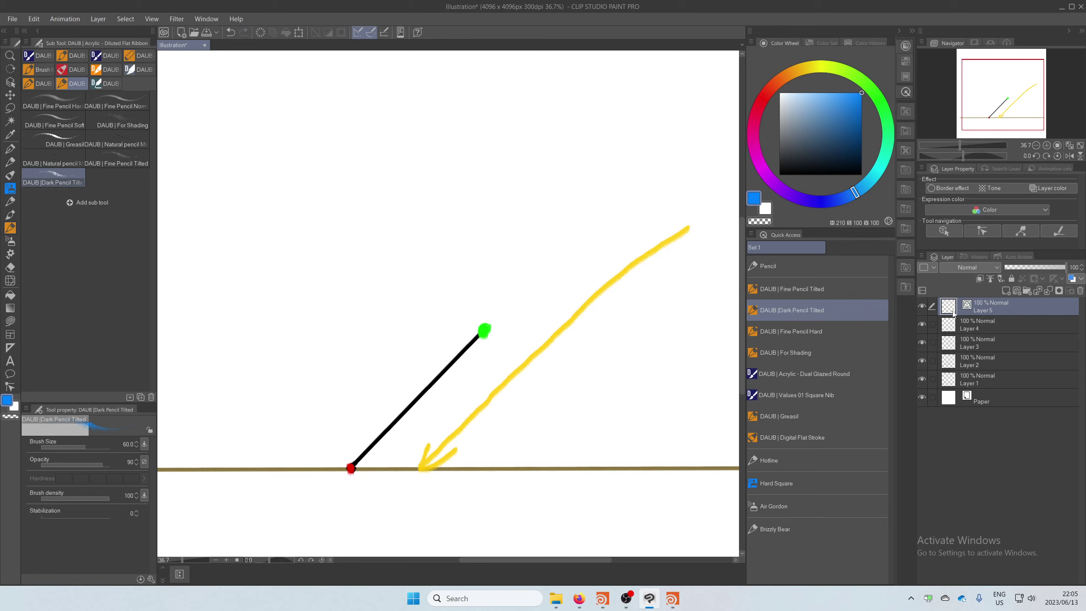
left_click(1006, 291)
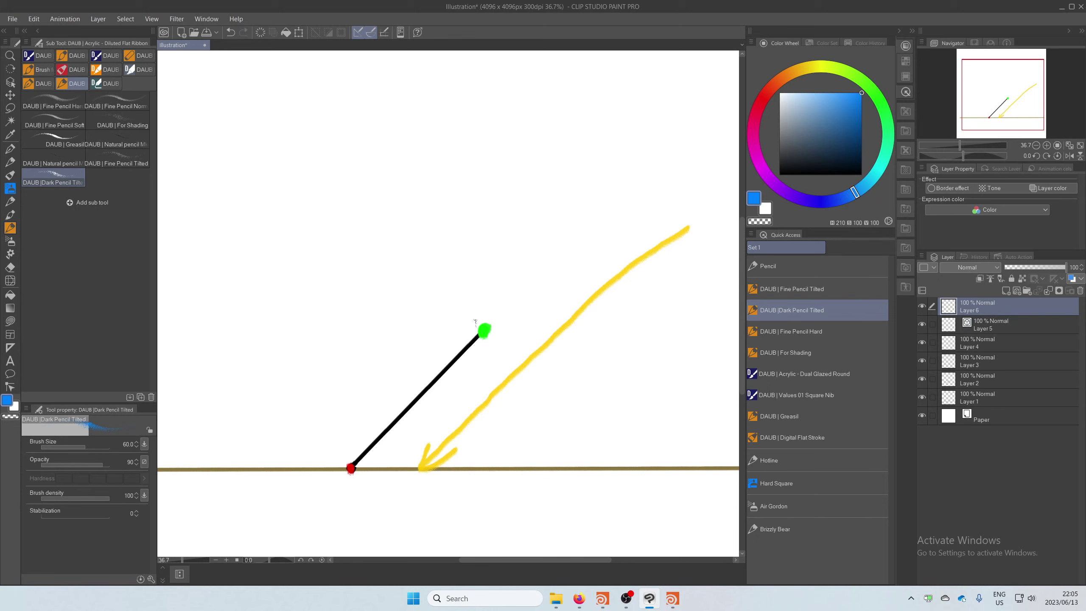
mouse_move(476, 319)
left_mouse_down()
mouse_move(409, 312)
mouse_move(402, 323)
mouse_move(417, 333)
left_mouse_up()
mouse_move(498, 333)
left_mouse_down()
mouse_move(538, 351)
mouse_move(544, 382)
mouse_move(551, 356)
mouse_move(452, 290)
mouse_move(527, 328)
mouse_move(492, 284)
mouse_move(528, 311)
mouse_move(513, 287)
left_mouse_up()
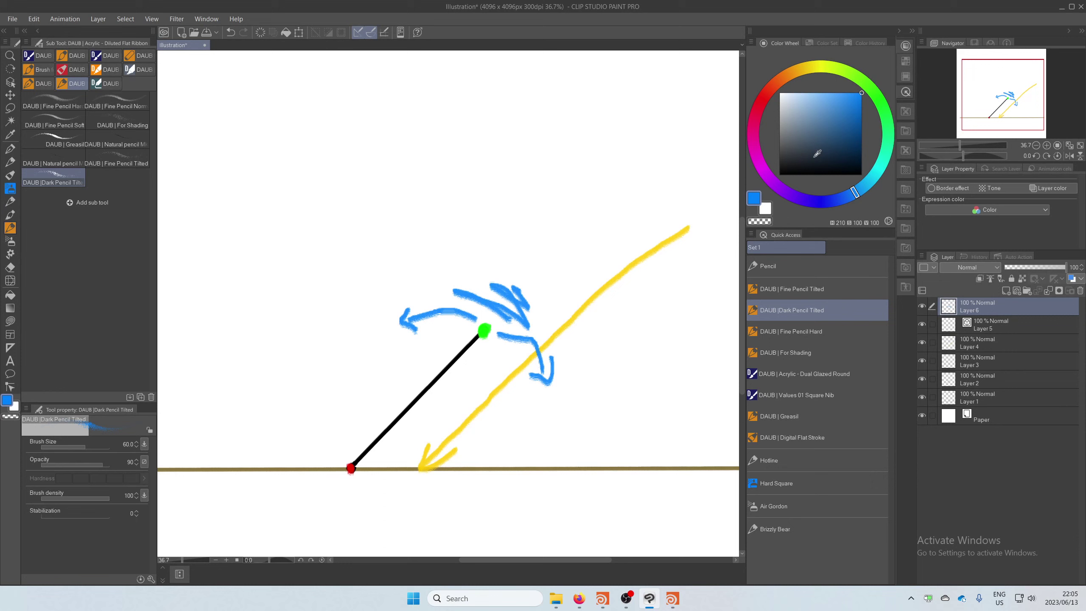
On a new layer, paint a dark blue dot over the black line's base and draw two lines fanning out on either side
left_click(825, 202)
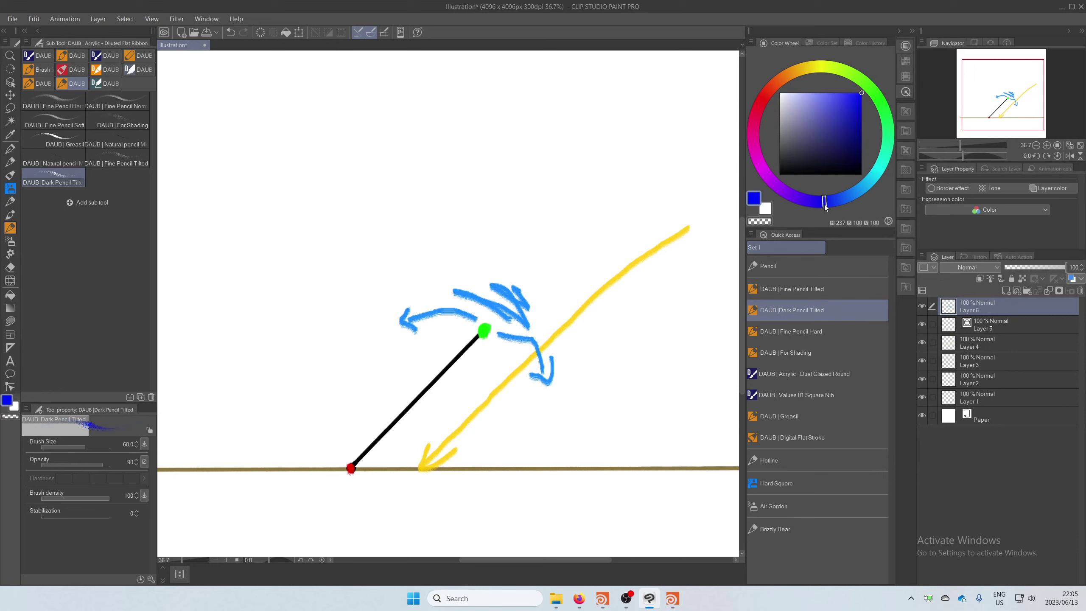
left_click(1006, 291)
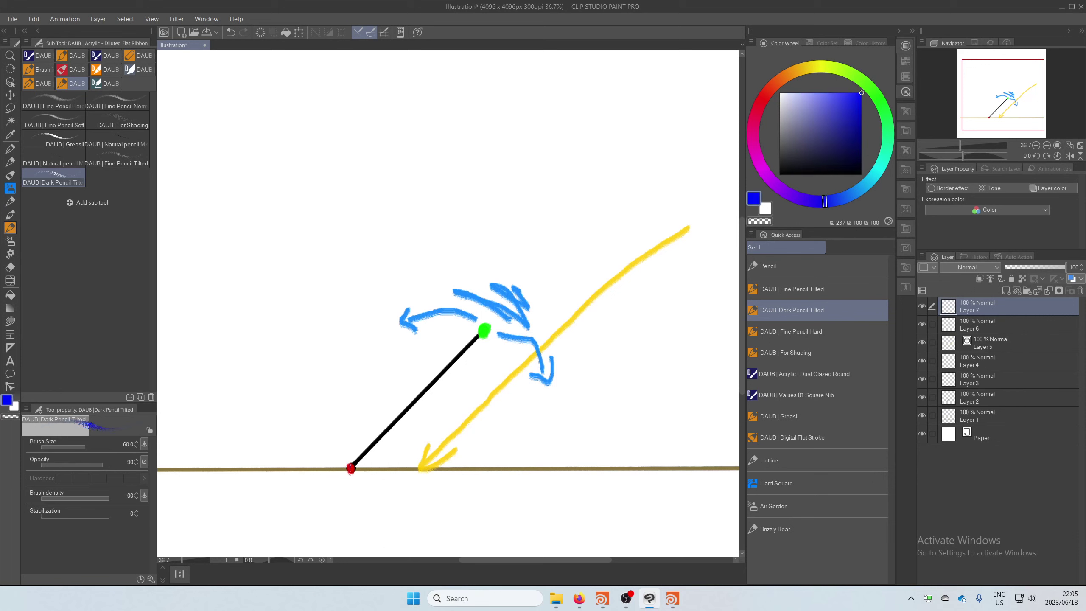
left_click_drag(356, 457, 382, 336)
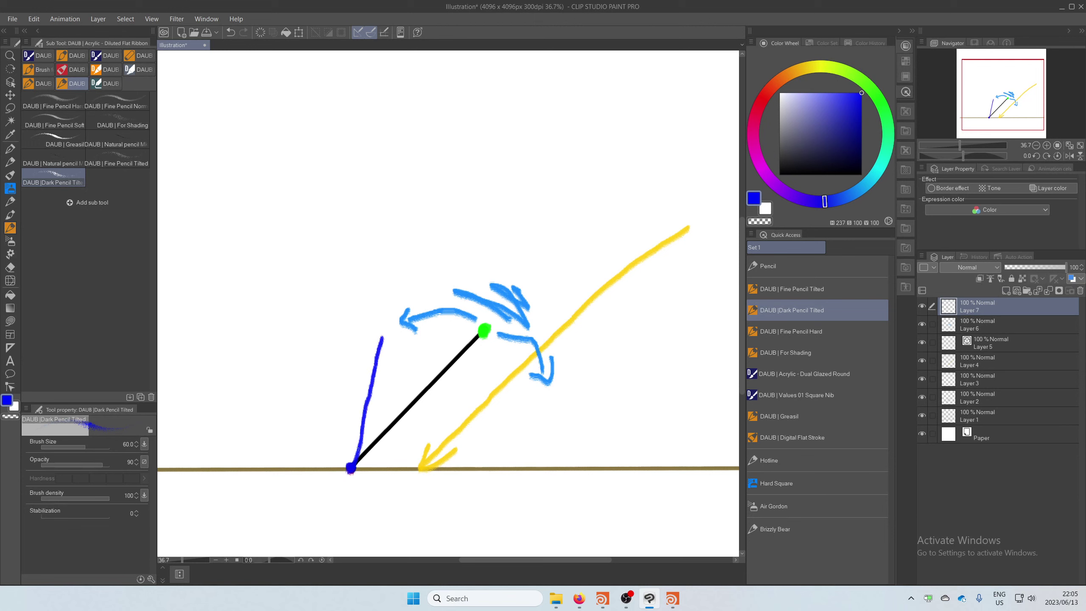
left_click_drag(350, 466, 520, 395)
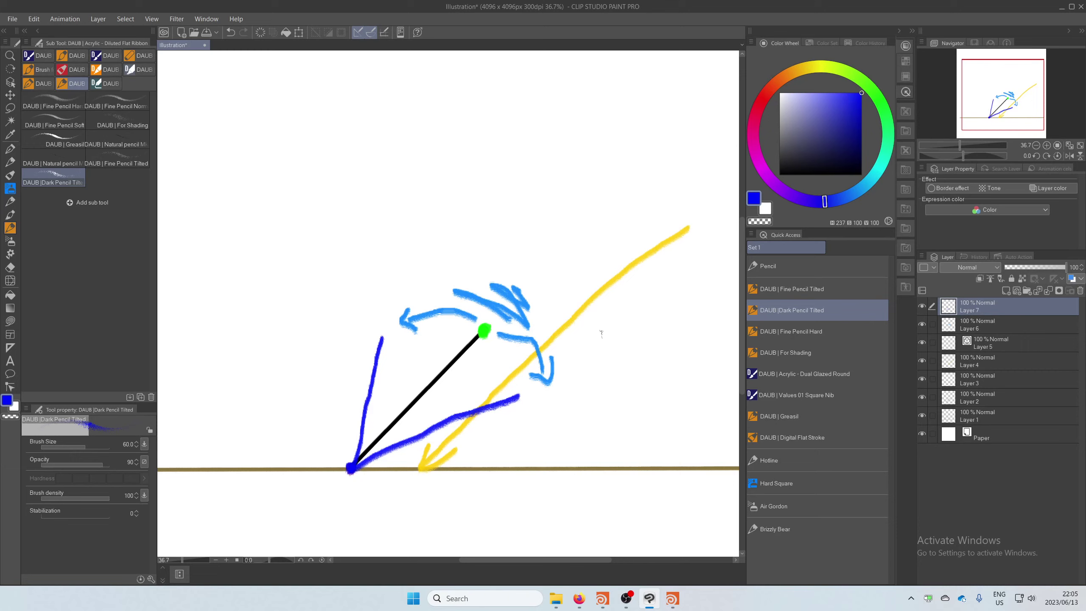
Switch back to Houdini, display the line1 node and examine its direction, length and end points in the viewport
mouse_move(603, 598)
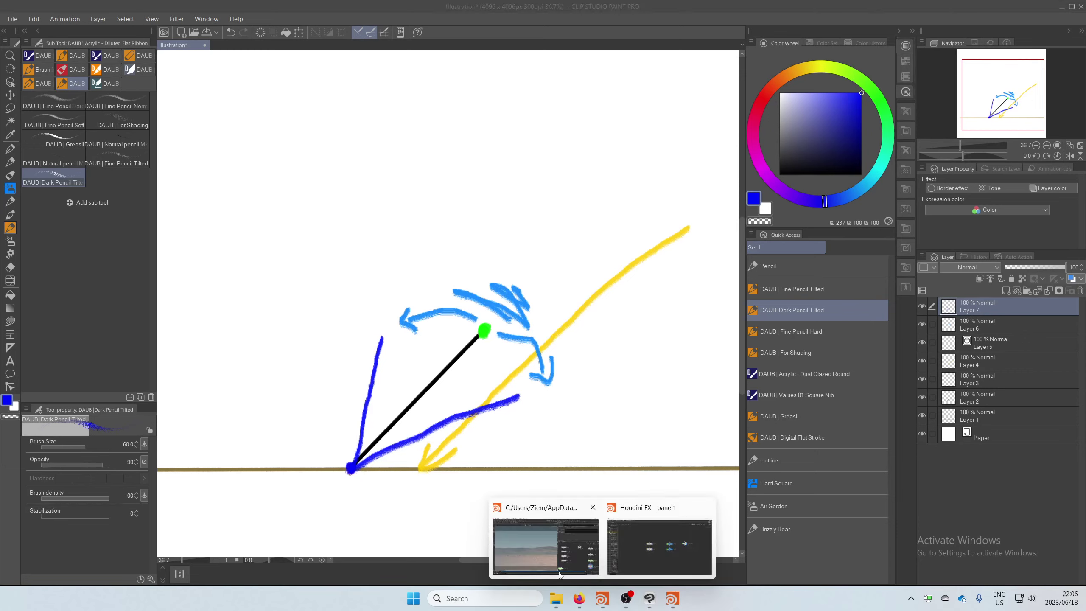
left_click(539, 540)
left_click(869, 383)
middle_click_drag(863, 453, 914, 478)
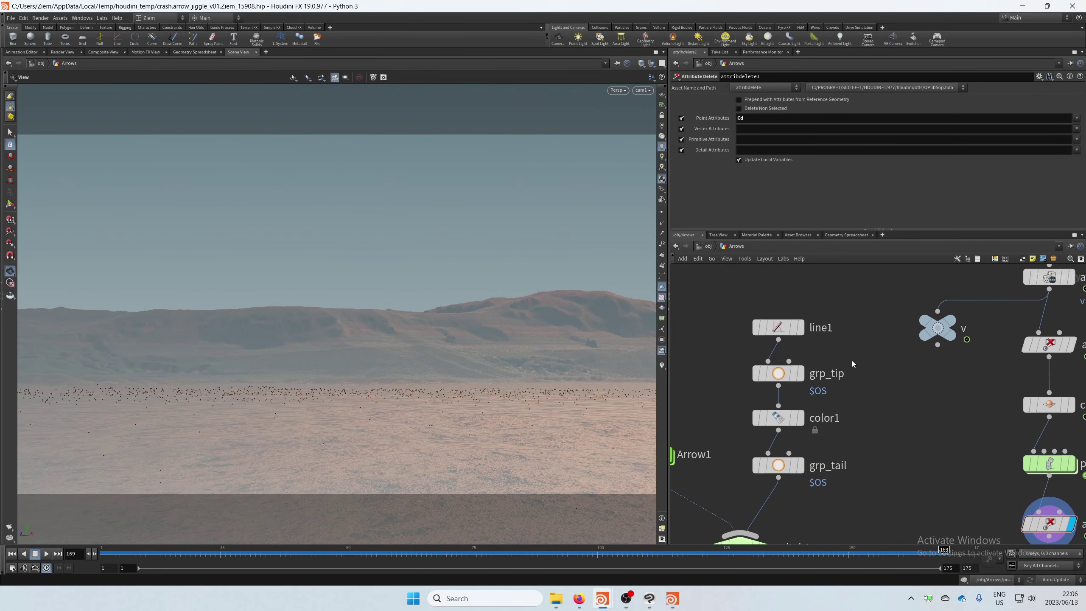
left_click(799, 327)
left_click(780, 326)
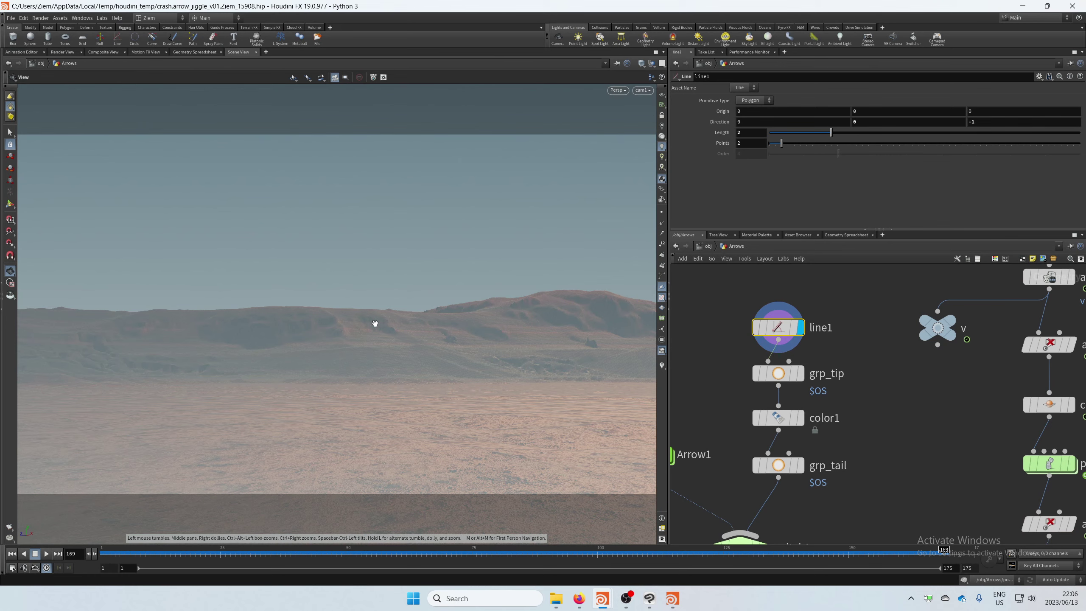
left_click_drag(375, 322, 630, 248)
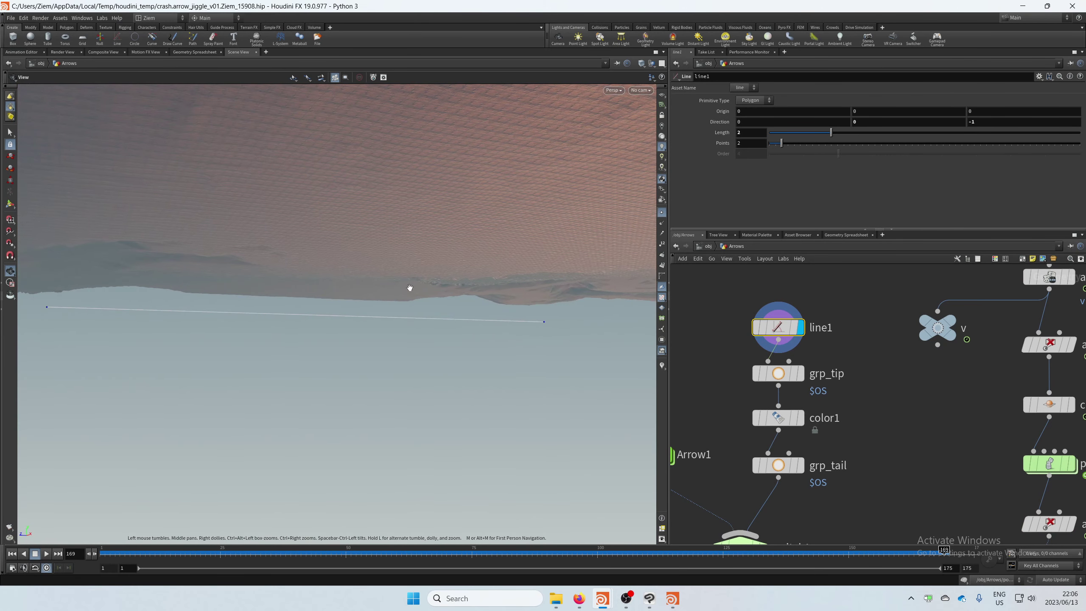
left_click_drag(410, 288, 111, 303)
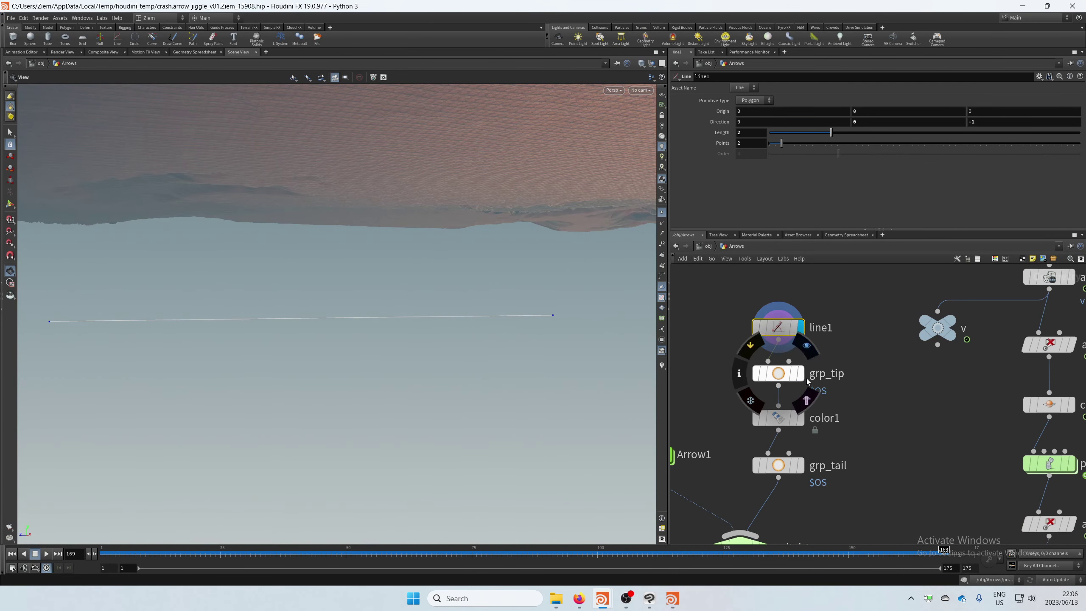
Display the grp_tip and color1 nodes in turn, checking the tip point's group and colour on the line
left_click(780, 373)
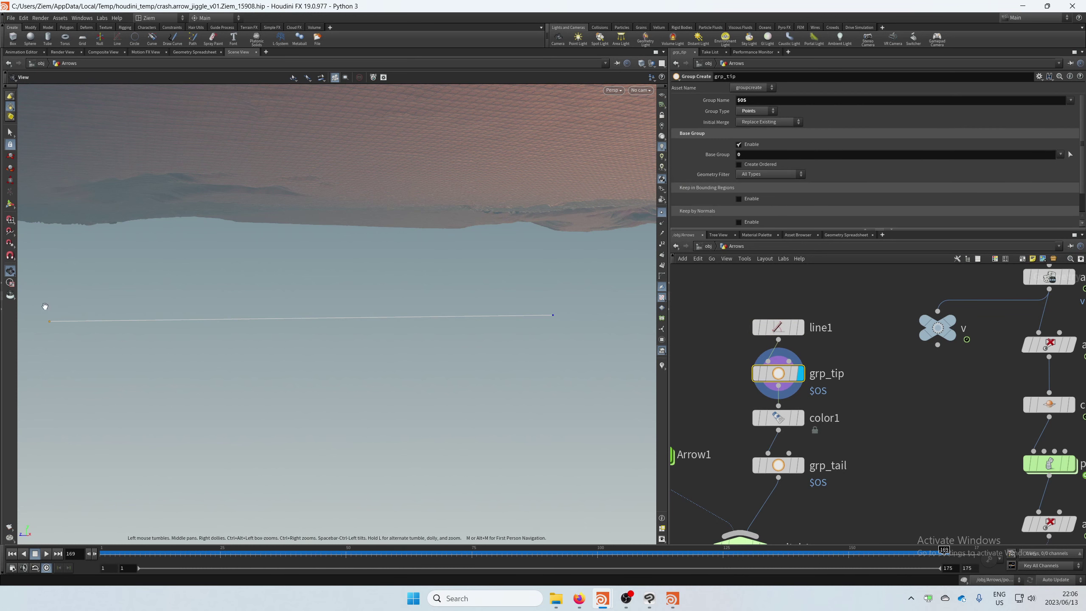
left_click_drag(138, 323, 169, 380)
left_click(777, 417)
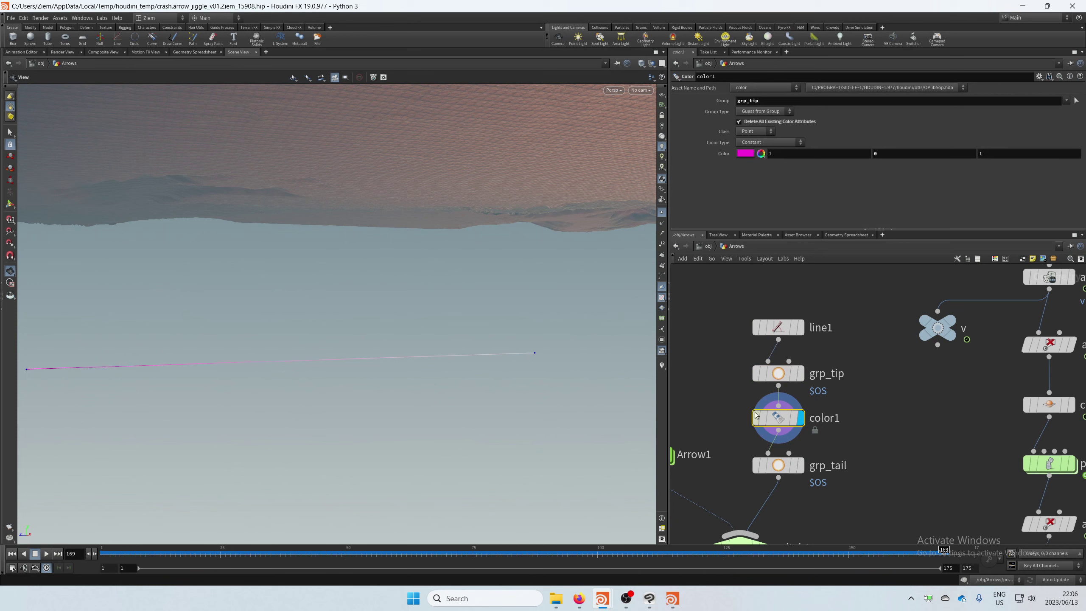
left_click_drag(265, 344, 308, 338)
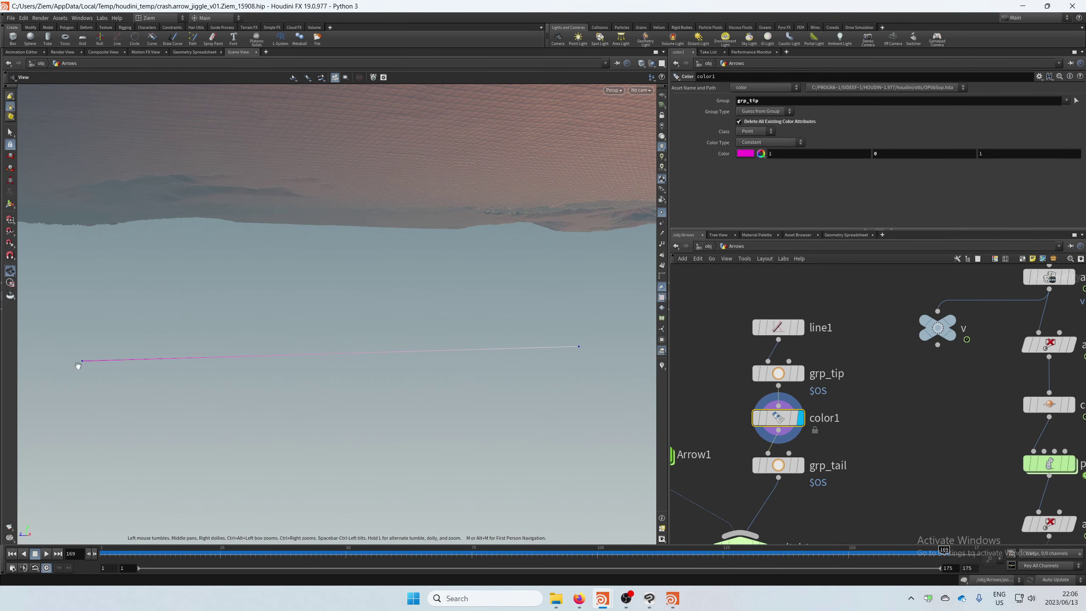
Display the grp_tail node and examine the tail point at the uncoloured end of the line
left_click_drag(377, 367, 467, 374)
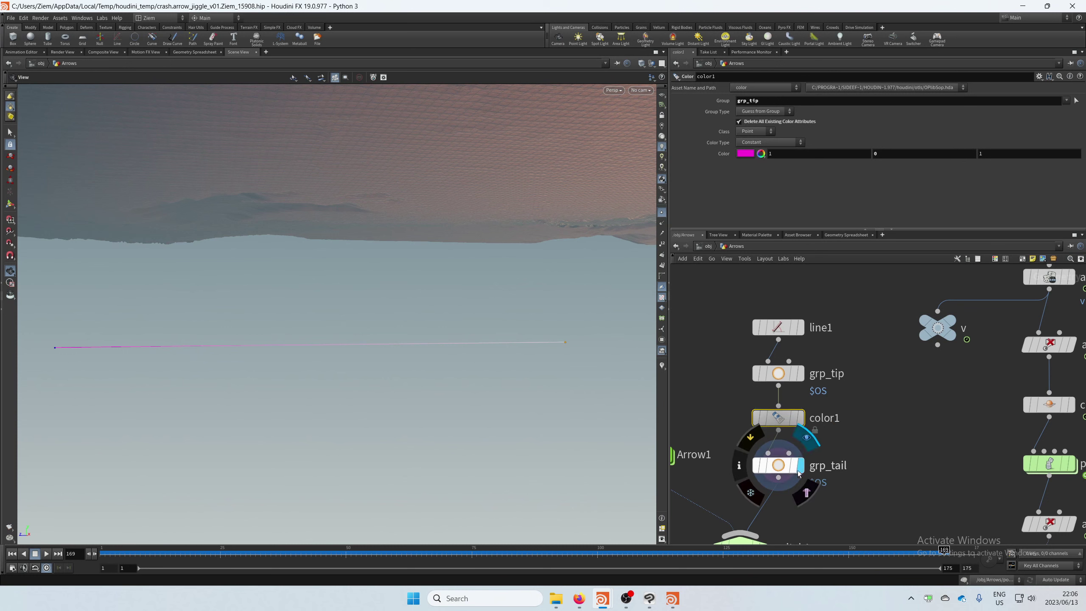
left_click(769, 466)
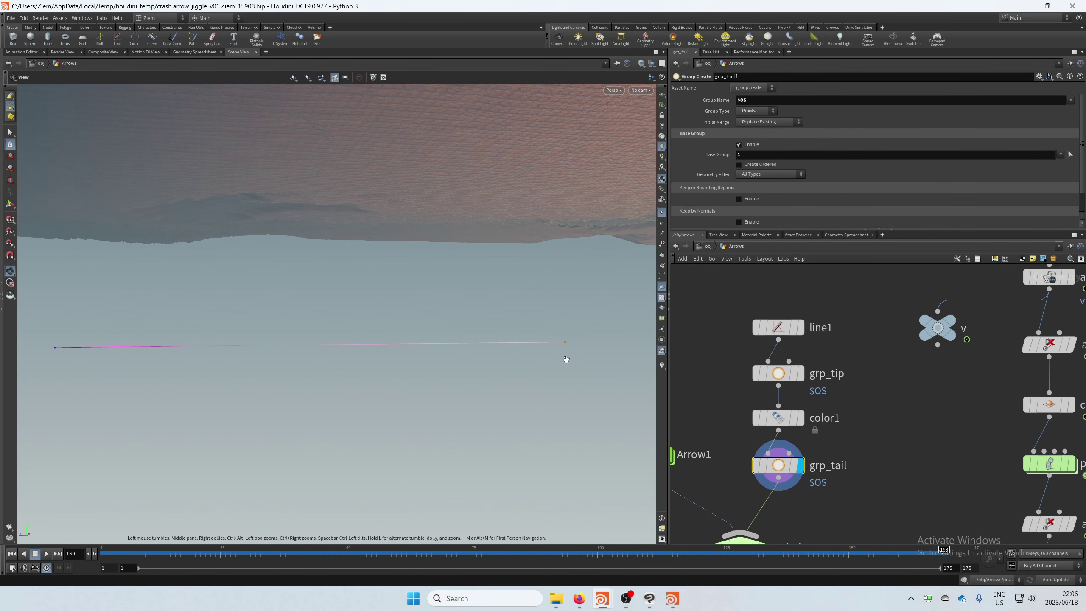
left_click_drag(565, 359, 555, 338)
right_click_drag(457, 371, 440, 367)
middle_click_drag(449, 367, 460, 354)
Display the copytopoints1 node and look at the copied lines through the cam1 camera
middle_click_drag(856, 474, 777, 313)
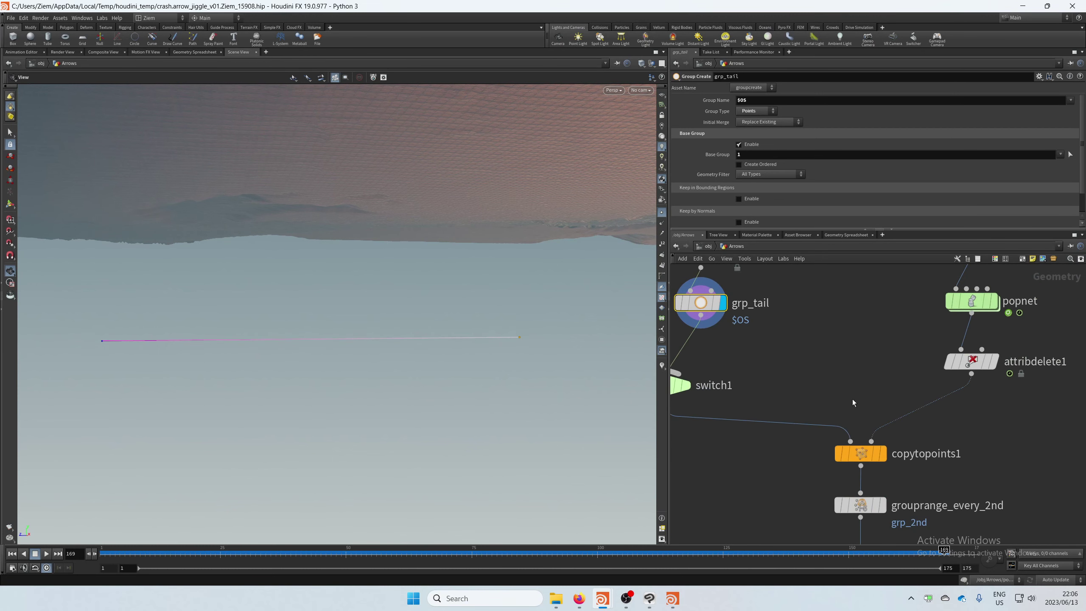
left_click(853, 425)
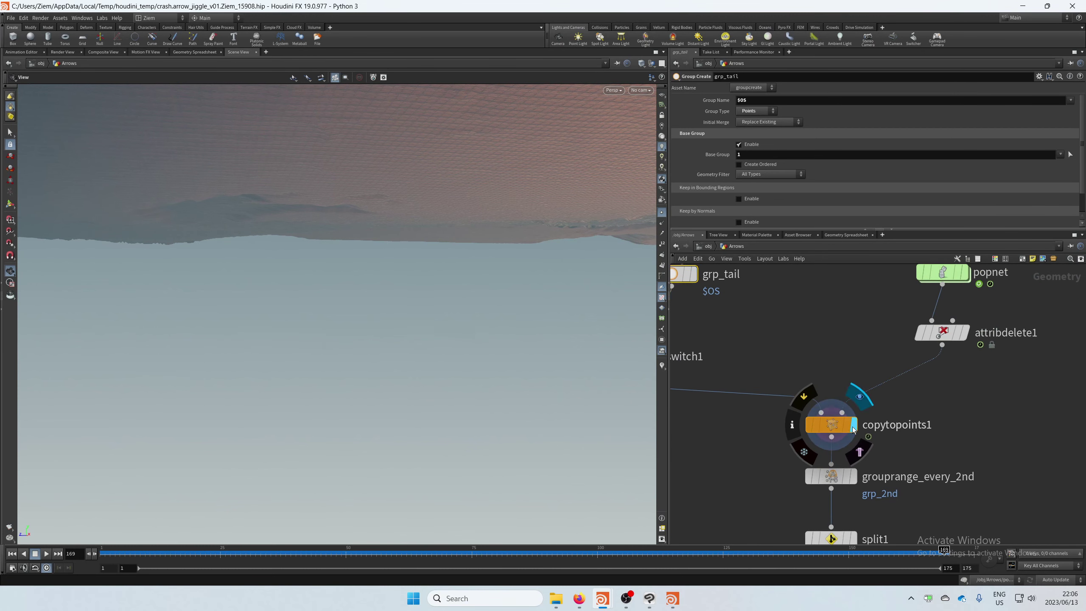
left_click(640, 90)
left_click(647, 131)
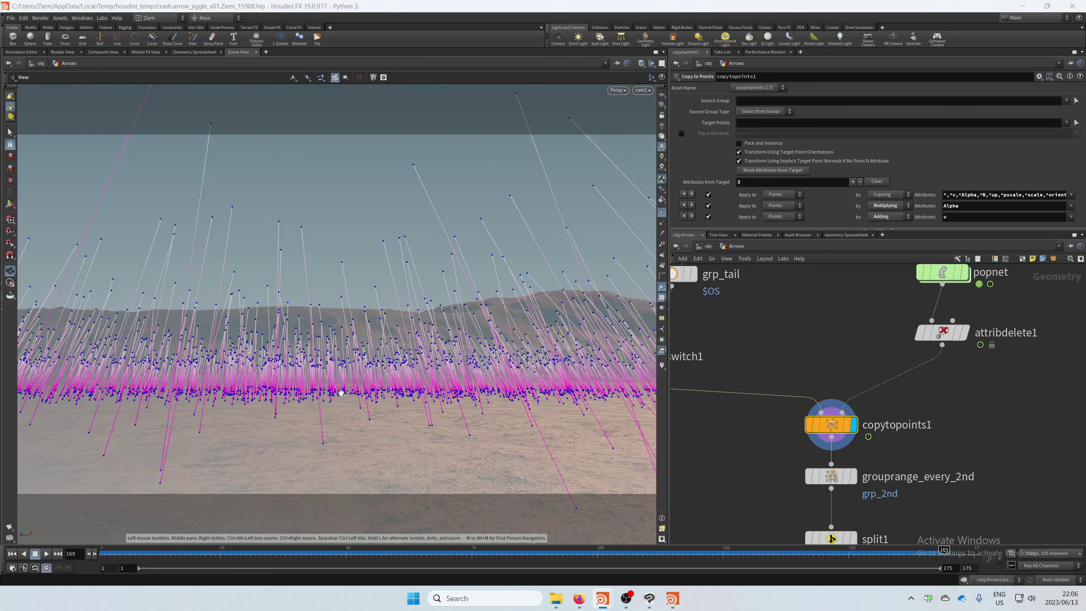
Hide the viewport's point markers and play back the copied lines to review their flight
left_click_drag(189, 553, 673, 553)
left_click(661, 213)
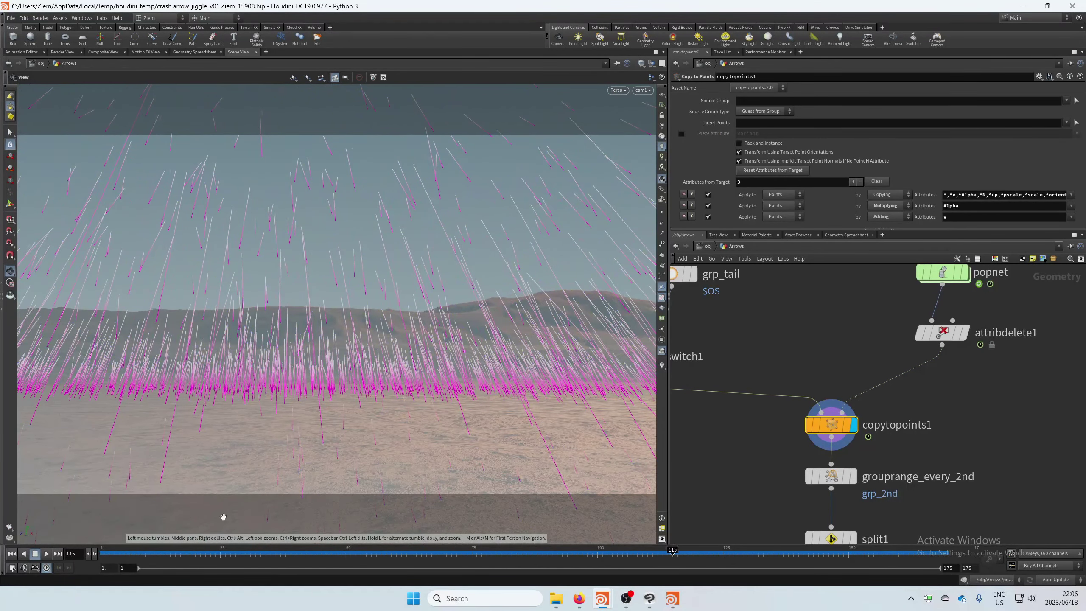
left_click(47, 553)
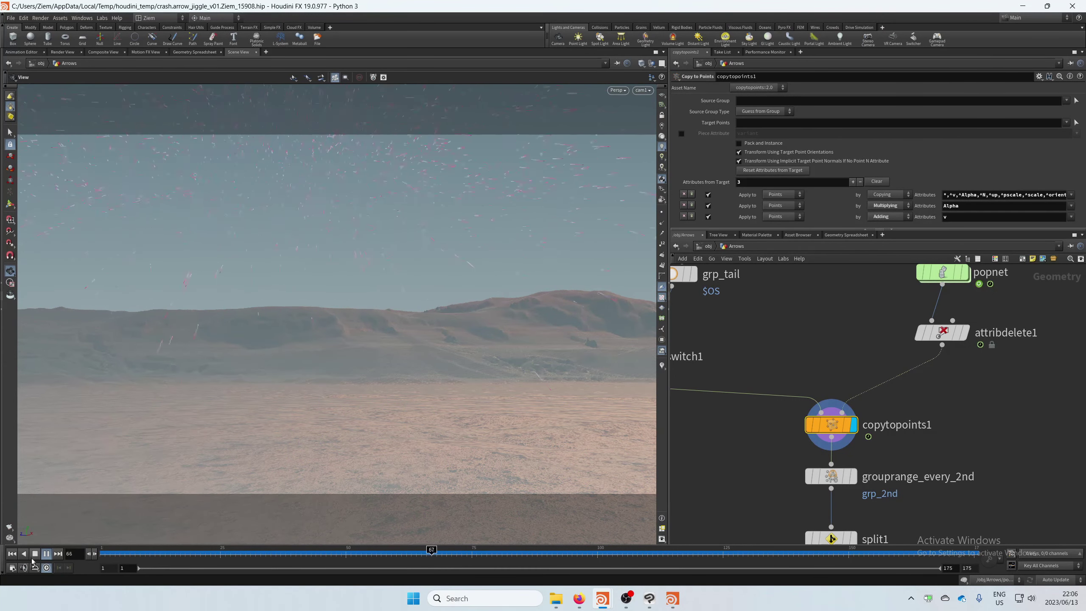
left_click(35, 554)
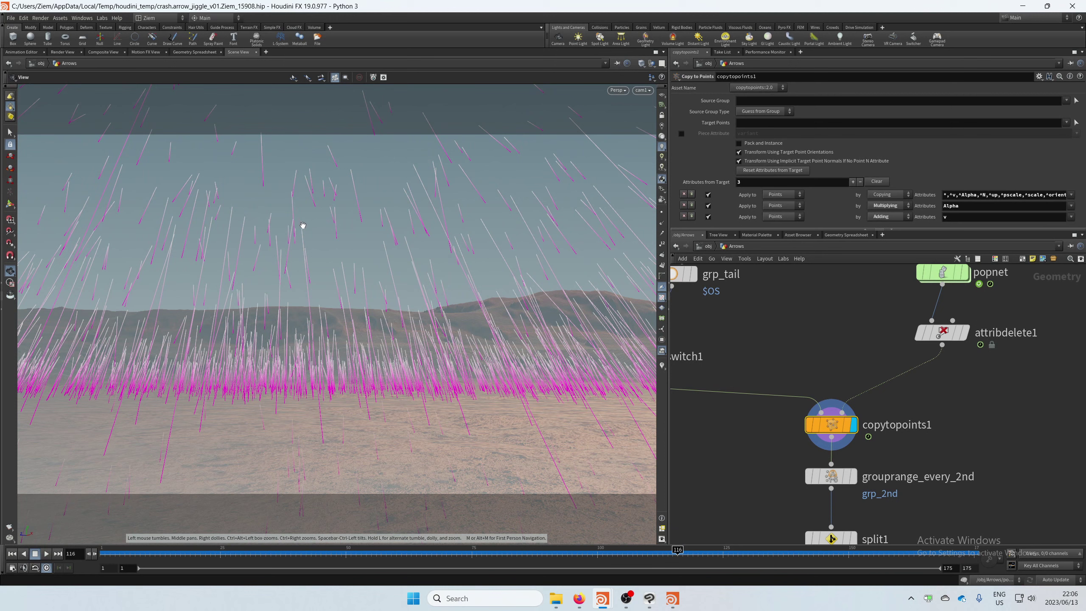
Display grouprange_every_2nd with an enlarged parameter area, and examine its grp_2nd group and range filter over several frames
middle_click_drag(831, 459, 807, 389)
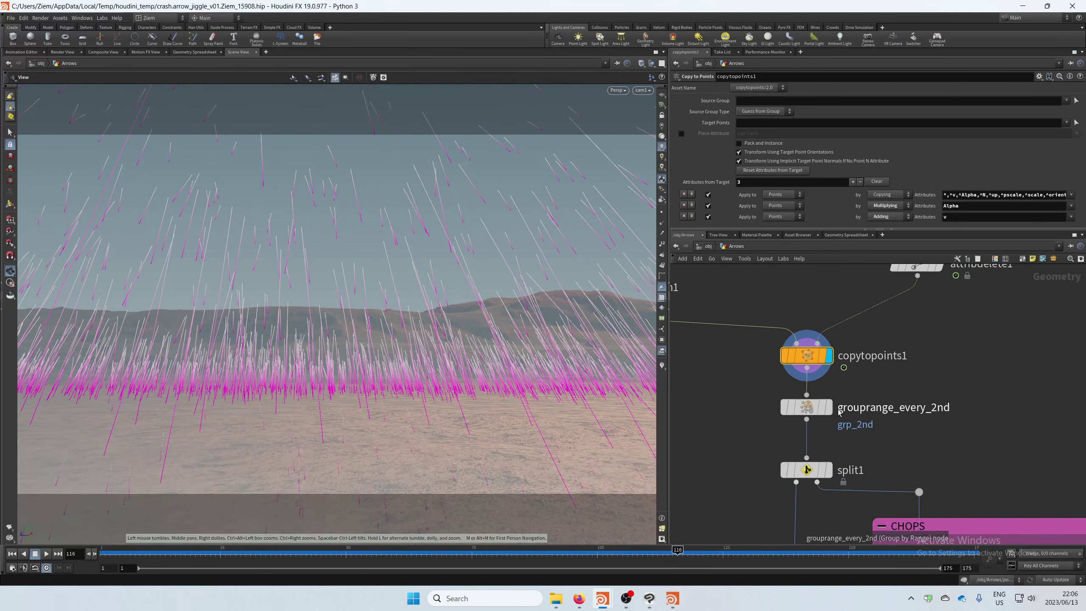
left_click(806, 406)
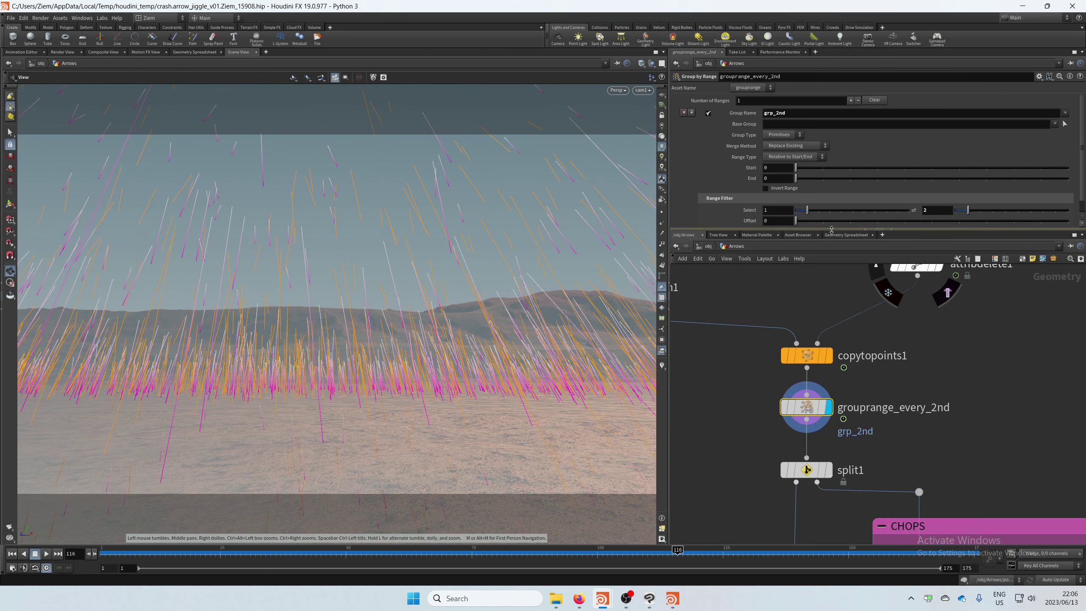
left_click_drag(831, 230, 832, 269)
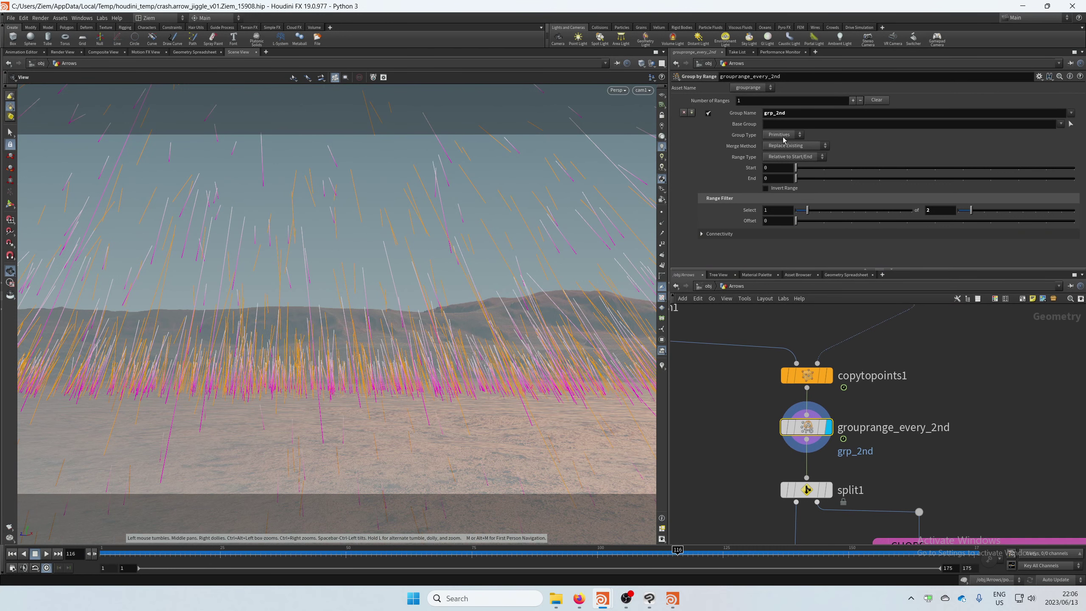
middle_click_drag(726, 405, 729, 336)
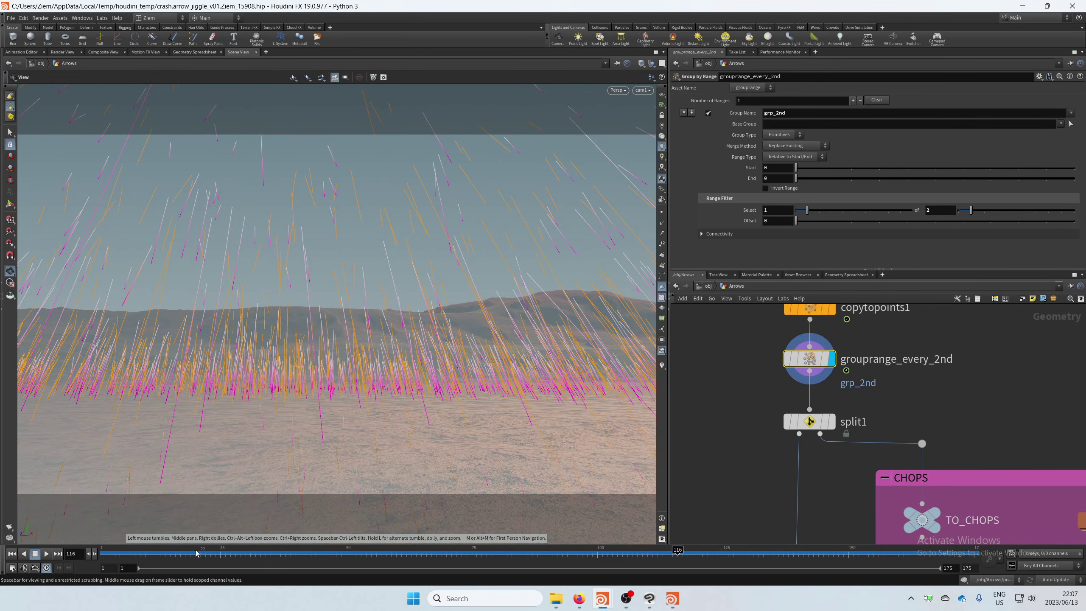
mouse_move(178, 550)
left_mouse_down()
mouse_move(115, 550)
mouse_move(673, 550)
mouse_move(241, 541)
mouse_move(893, 550)
mouse_move(381, 550)
left_mouse_up()
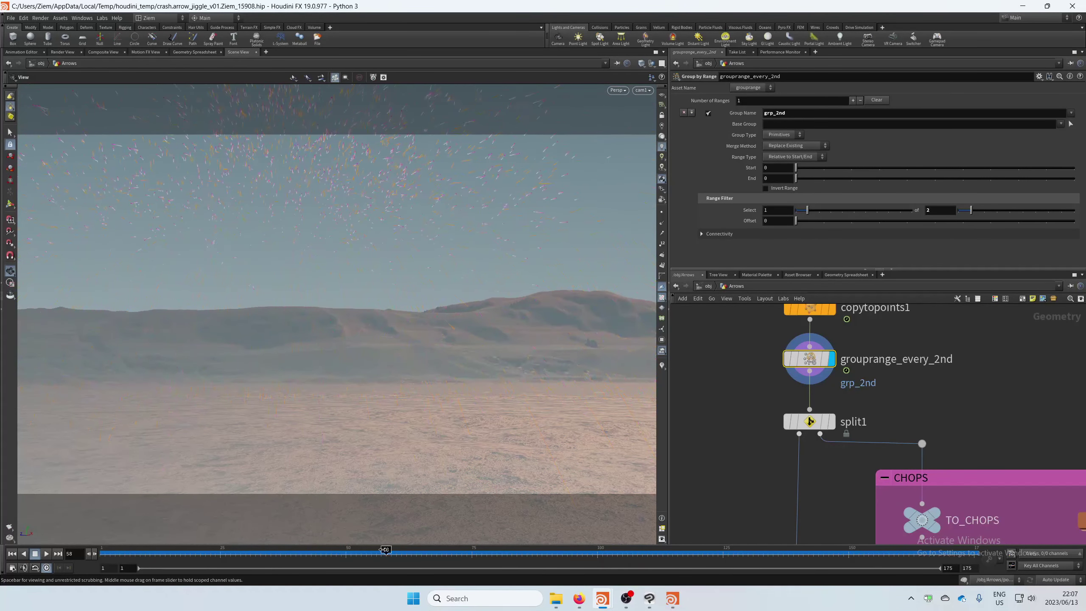
middle_click_drag(754, 399, 716, 384)
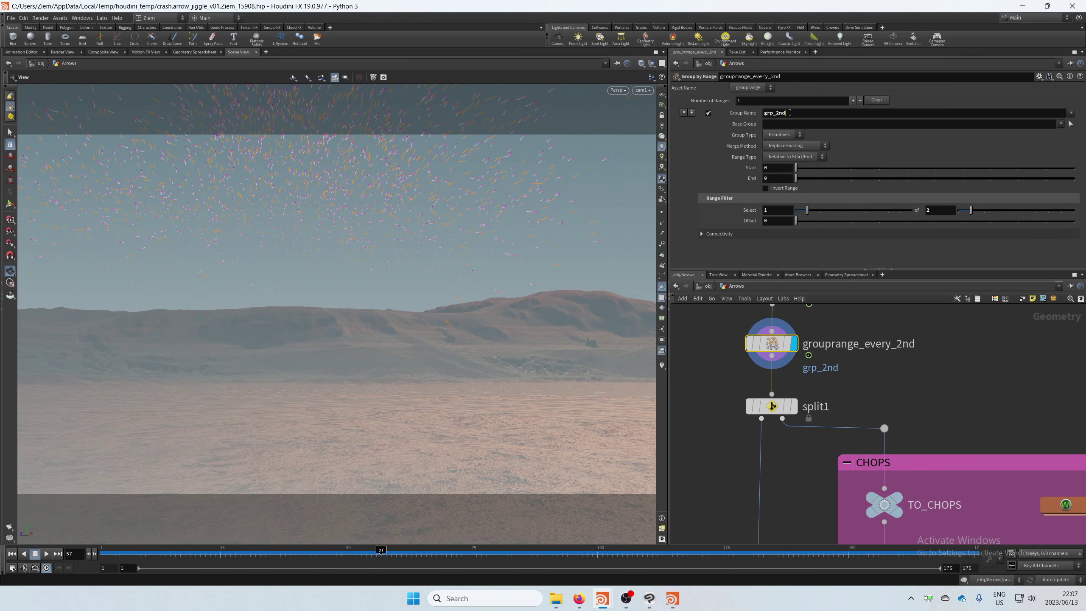
left_click(774, 112)
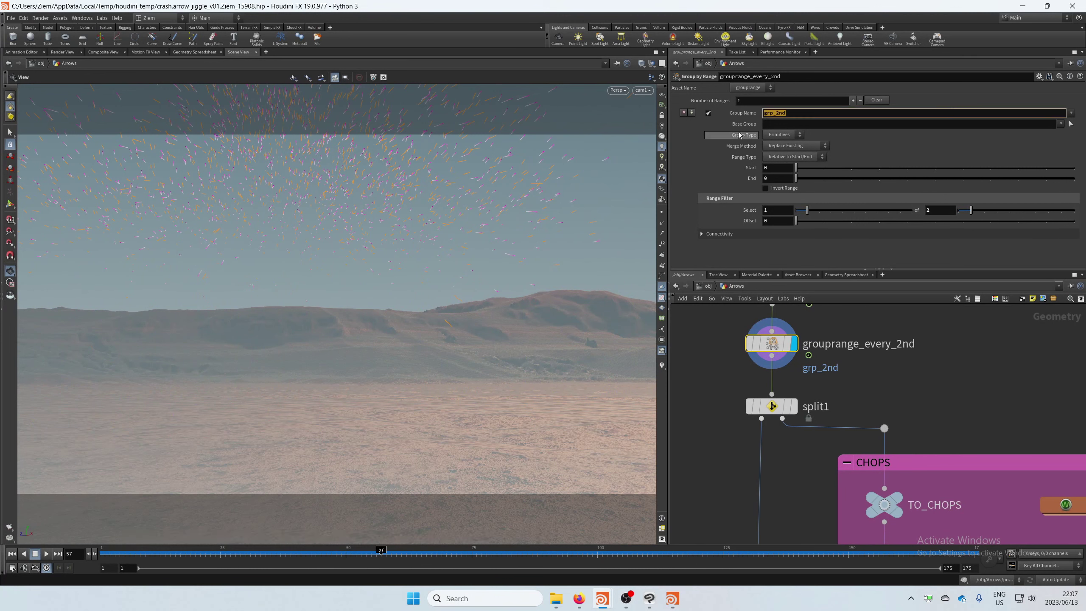
Display the split1 node and trace its two output branches down to merge1
left_click(795, 407)
middle_click_drag(739, 477, 722, 380)
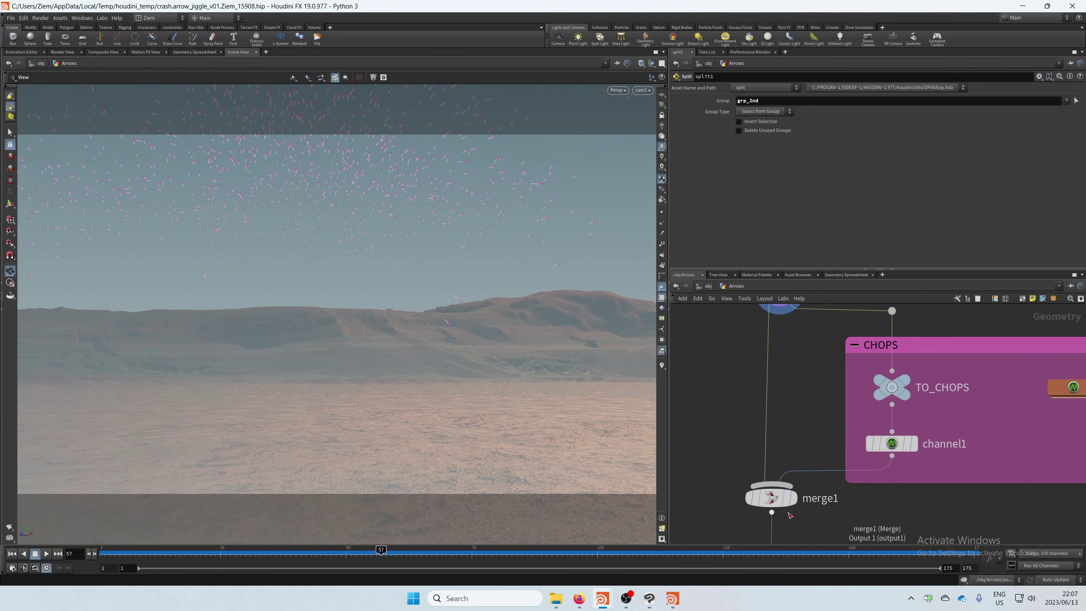
middle_click_drag(814, 358, 800, 405)
middle_click_drag(793, 475, 785, 436)
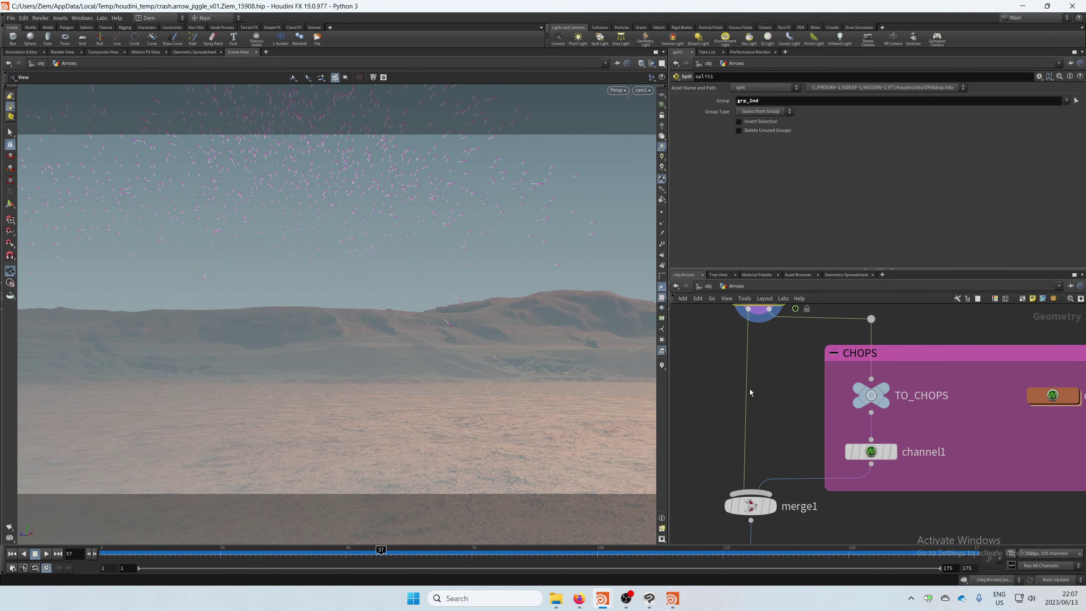
Display the merge1 node and scrub to frame 151 to check the recombined lines
left_click(757, 507)
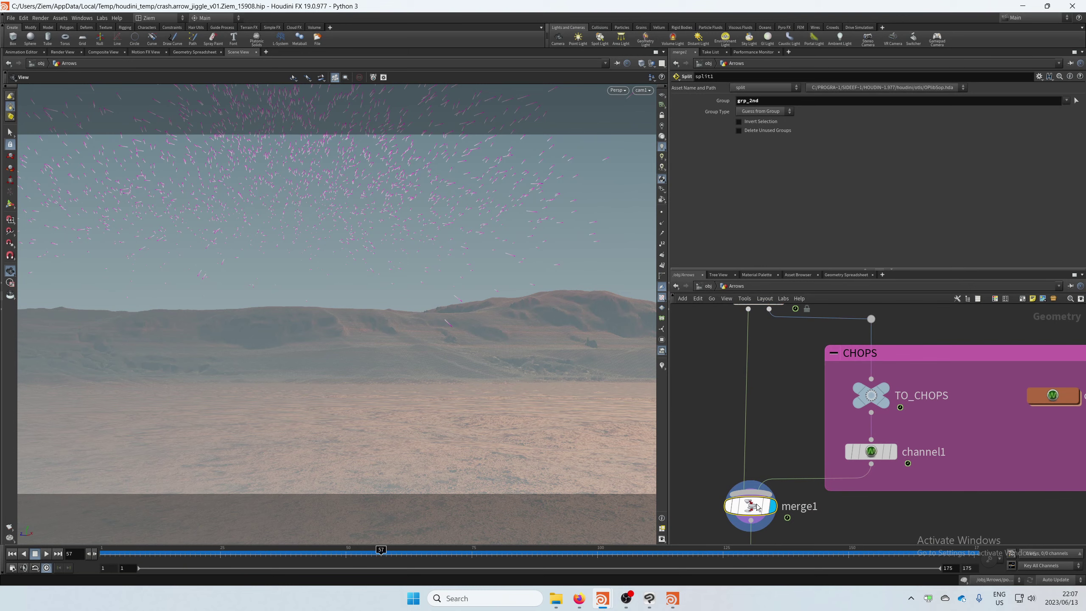
left_click_drag(213, 554, 853, 516)
middle_click_drag(795, 410, 757, 419)
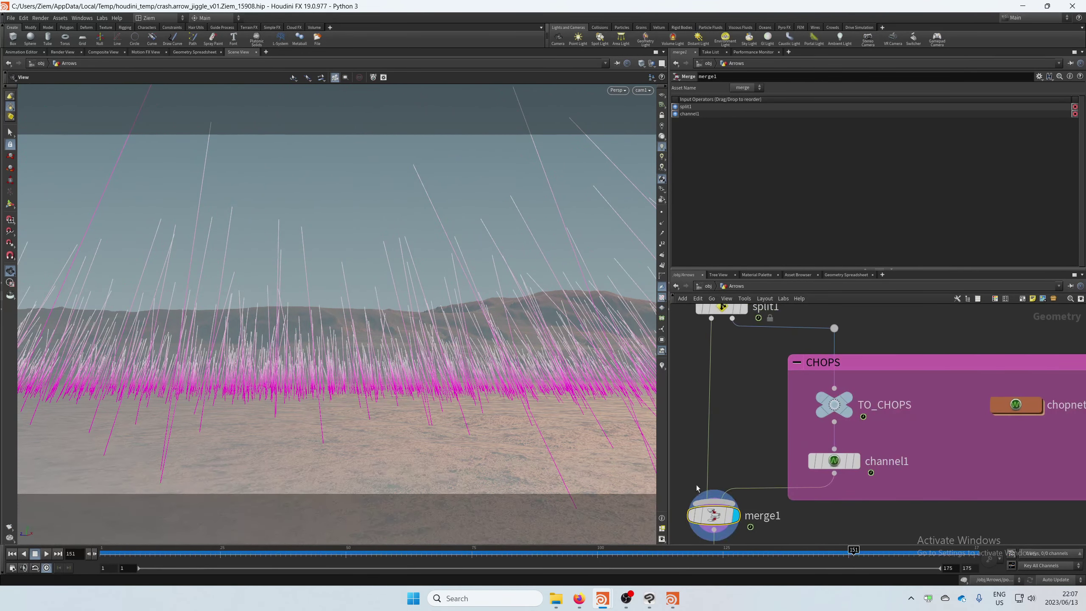
Display the TO_CHOPS node at frame 18 and enter the chopnet1 network
middle_click_drag(909, 402, 849, 432)
left_click(794, 417)
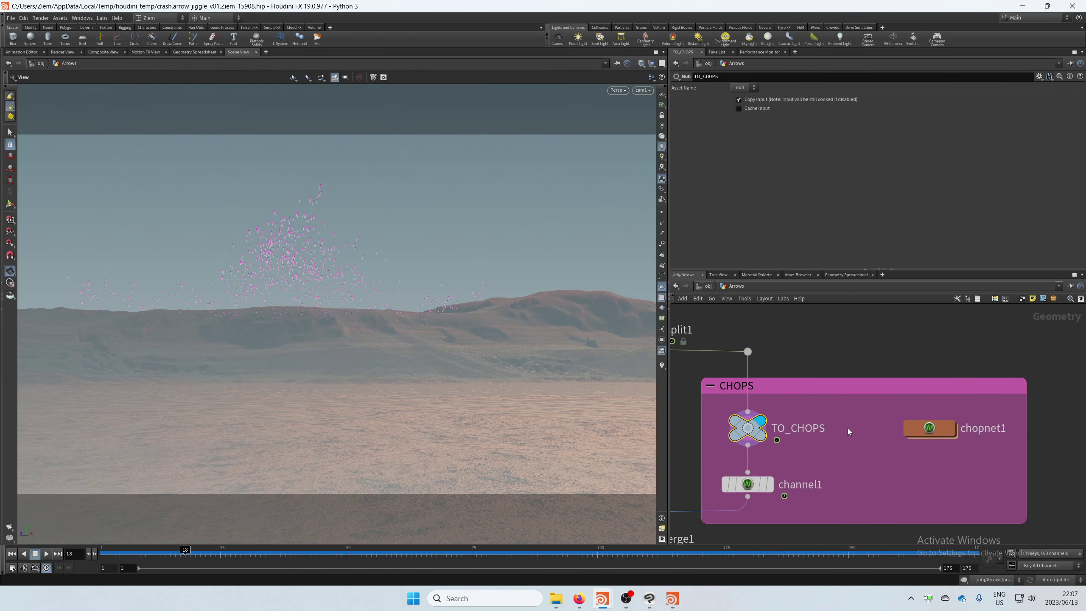
left_click(937, 430)
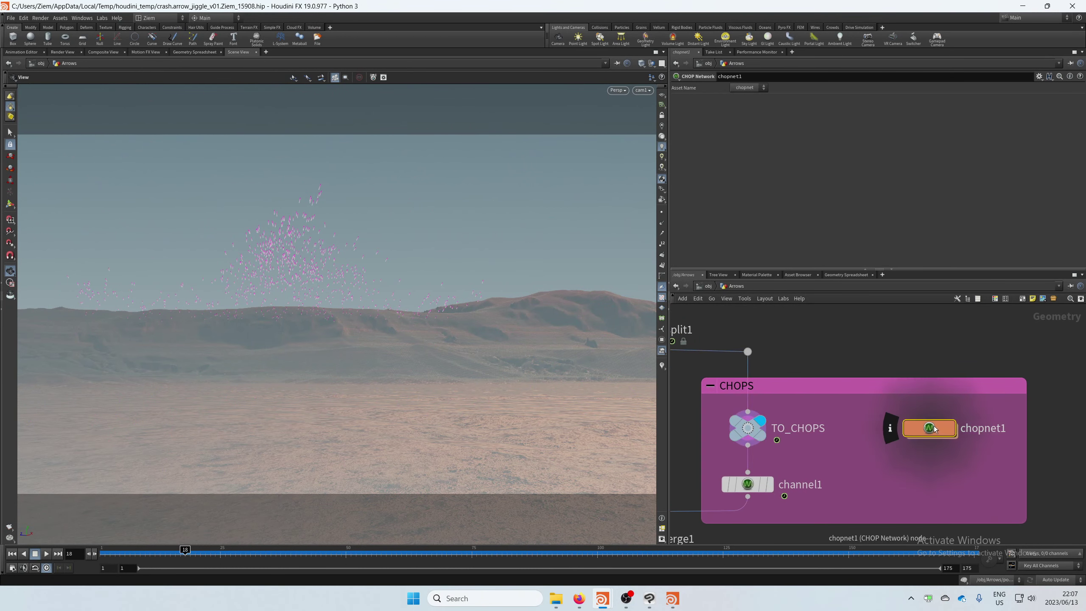
double_click(930, 427)
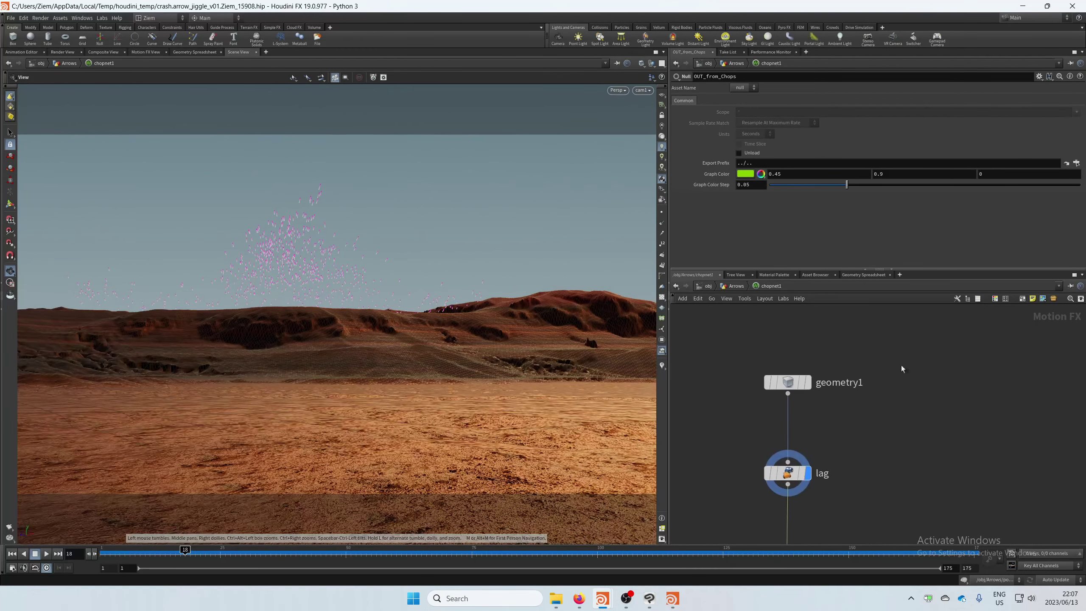
Select the geometry1 node and examine its SOP source, tail group and rename scope
left_click(788, 382)
scroll(845, 352, "up", 2)
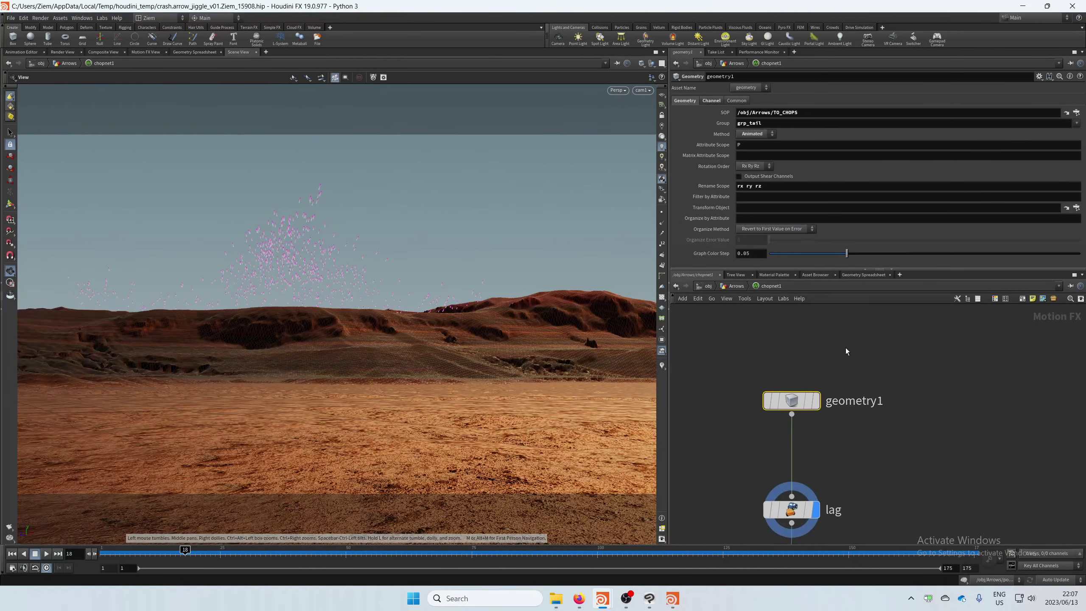
left_click(757, 186)
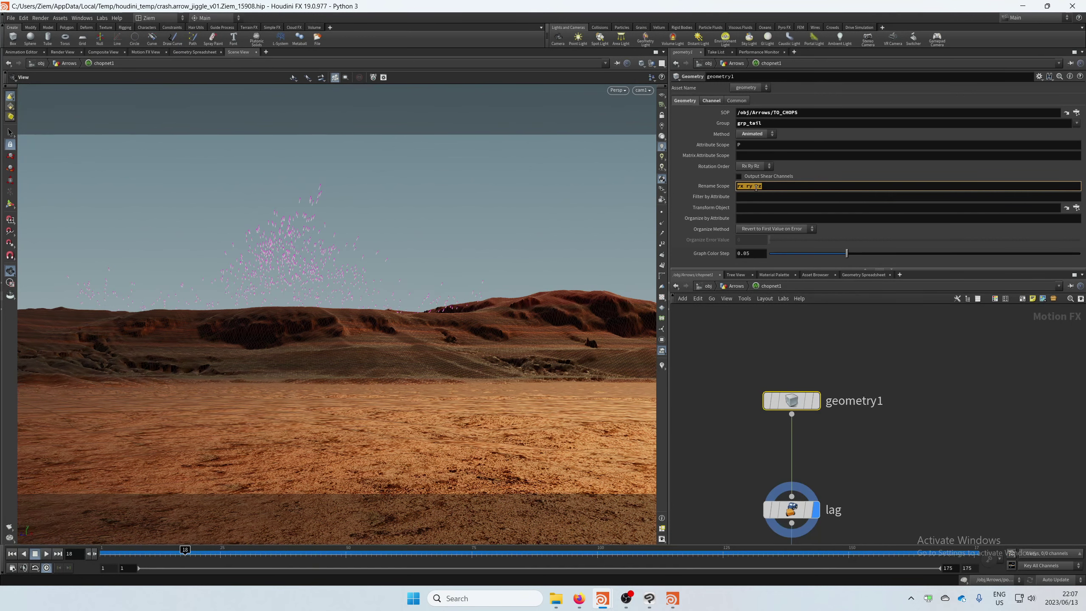
left_click(755, 124)
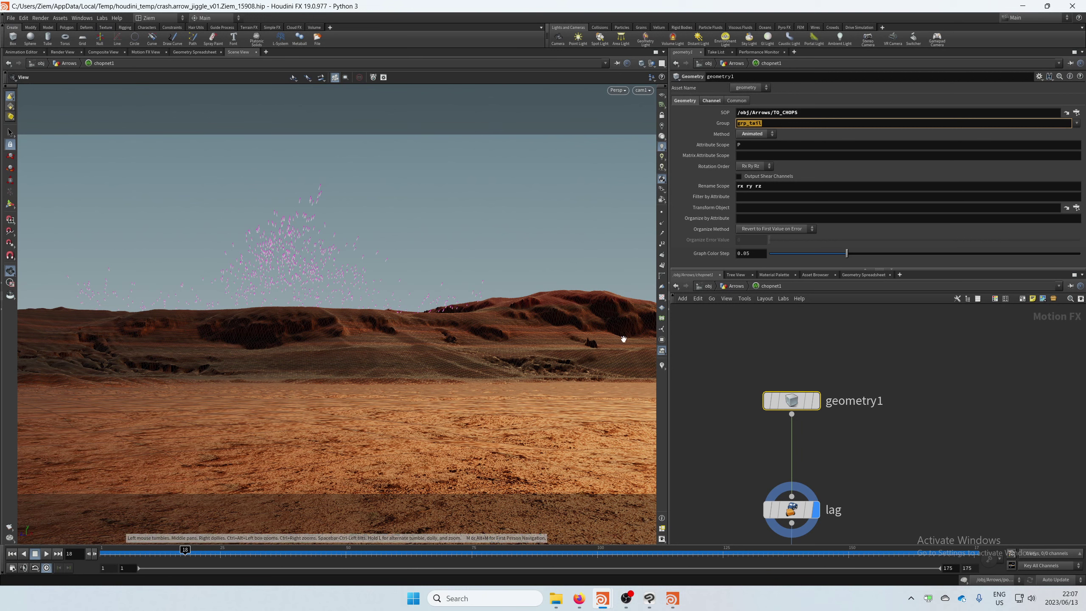
Select the lag node and examine its lag and overshoot values
middle_click_drag(860, 435, 859, 343)
left_click(791, 416)
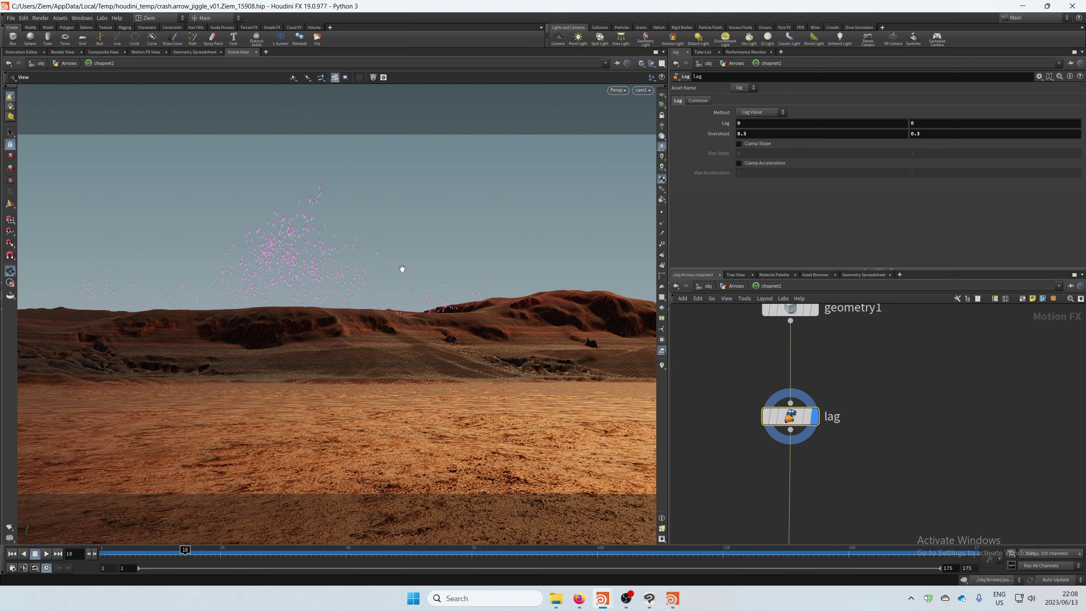
middle_click_drag(741, 385, 743, 320)
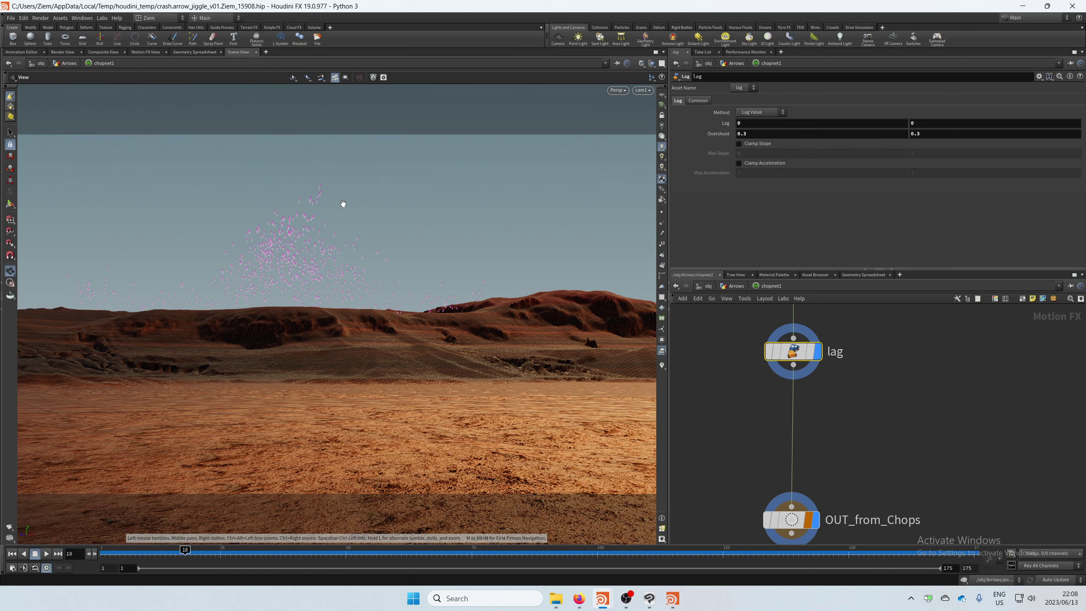
Align the OUT_from_Chops node directly beneath the lag node and select it to view its parameters
middle_click_drag(757, 437, 760, 409)
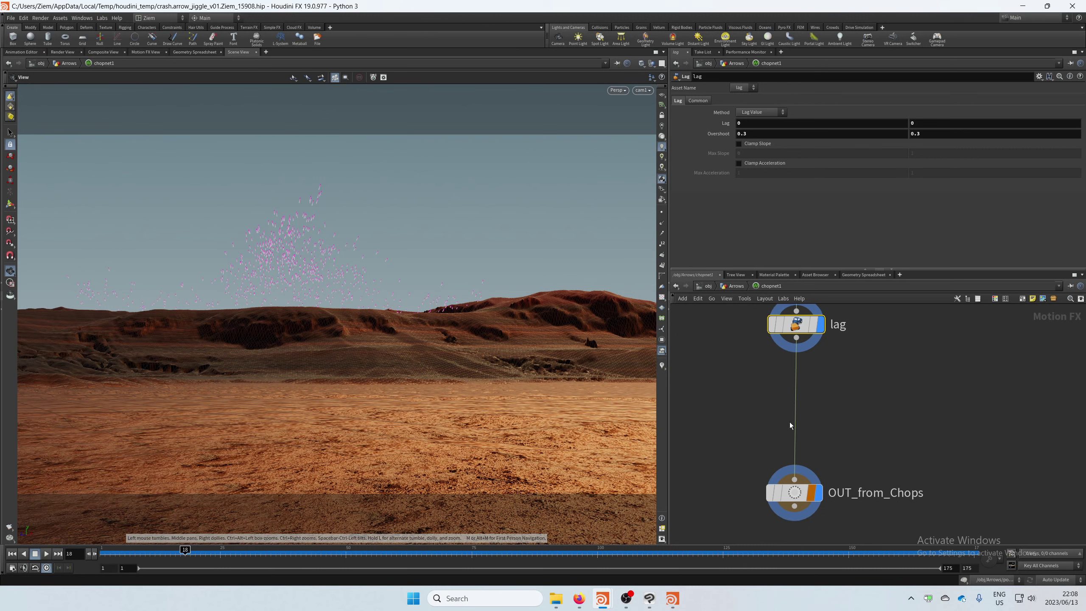
left_click_drag(801, 495, 802, 486)
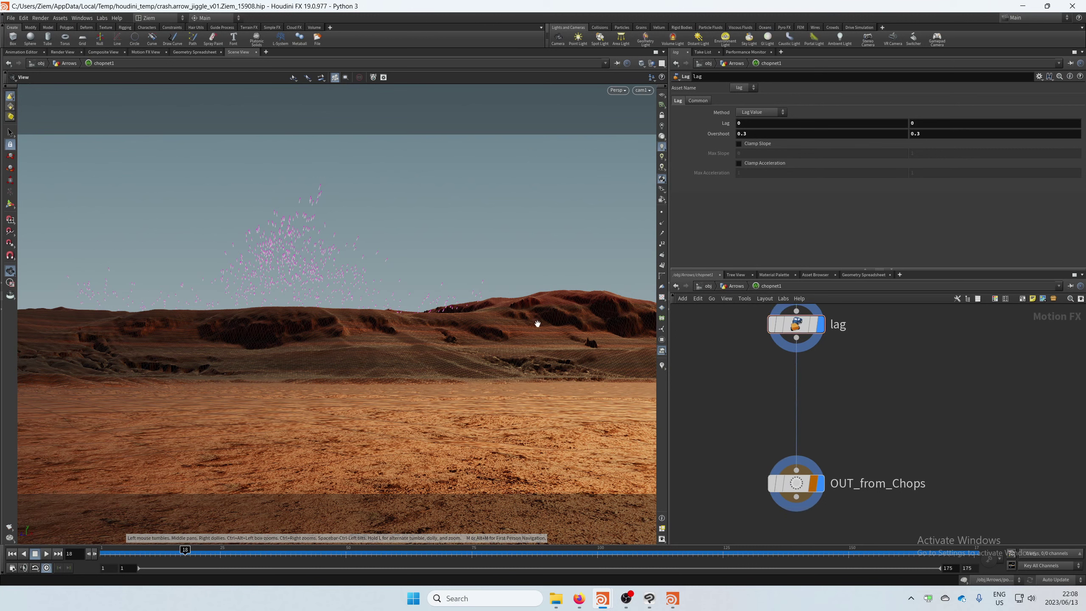
middle_click_drag(737, 440, 740, 405)
left_click_drag(802, 449, 802, 431)
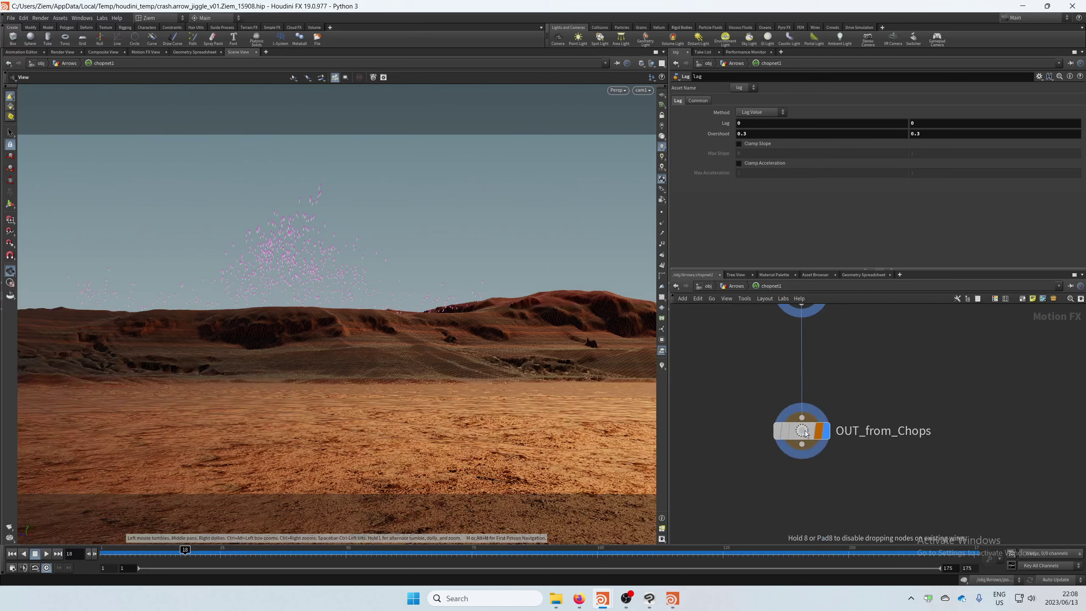
mouse_move(760, 367)
middle_mouse_down()
mouse_move(763, 394)
mouse_move(802, 413)
middle_mouse_up()
left_click_drag(887, 430, 761, 493)
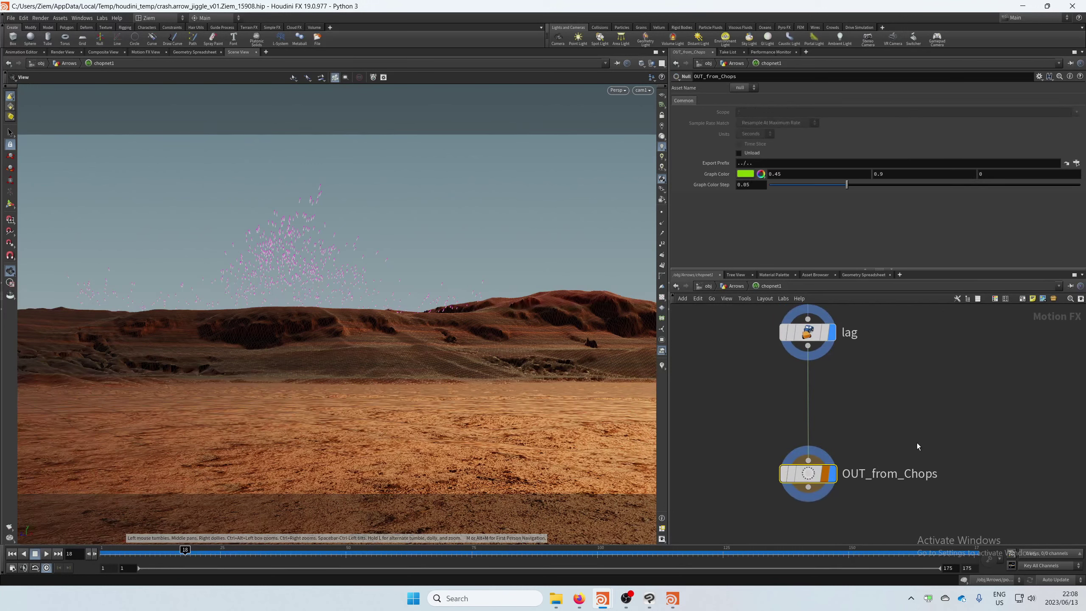
Return to the Arrows network, display the channel1 node and examine its group, CHOP path and channel scope
left_click(725, 287)
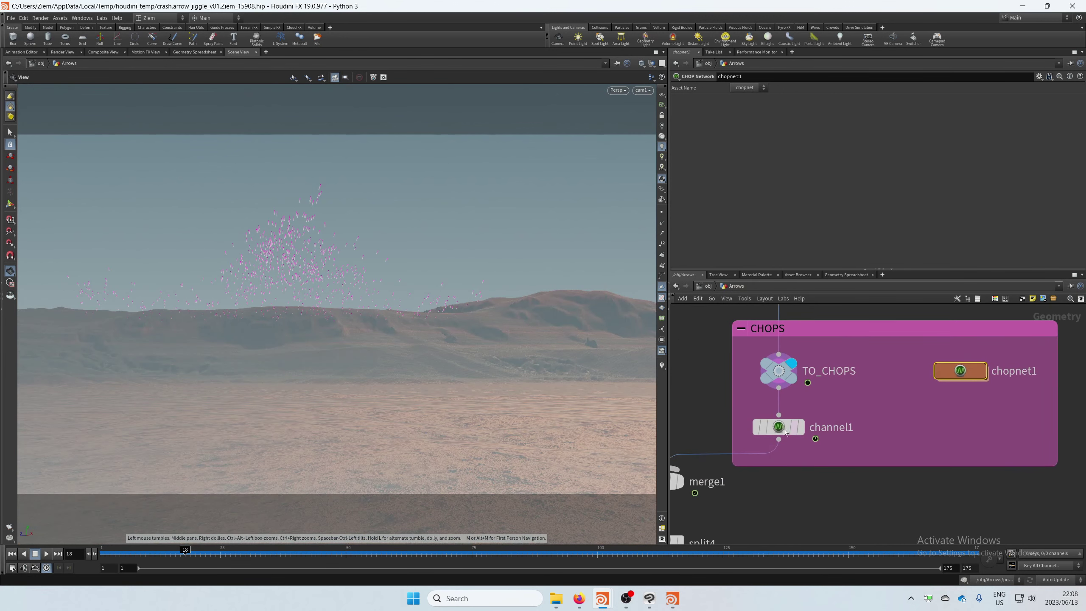
left_click(854, 428)
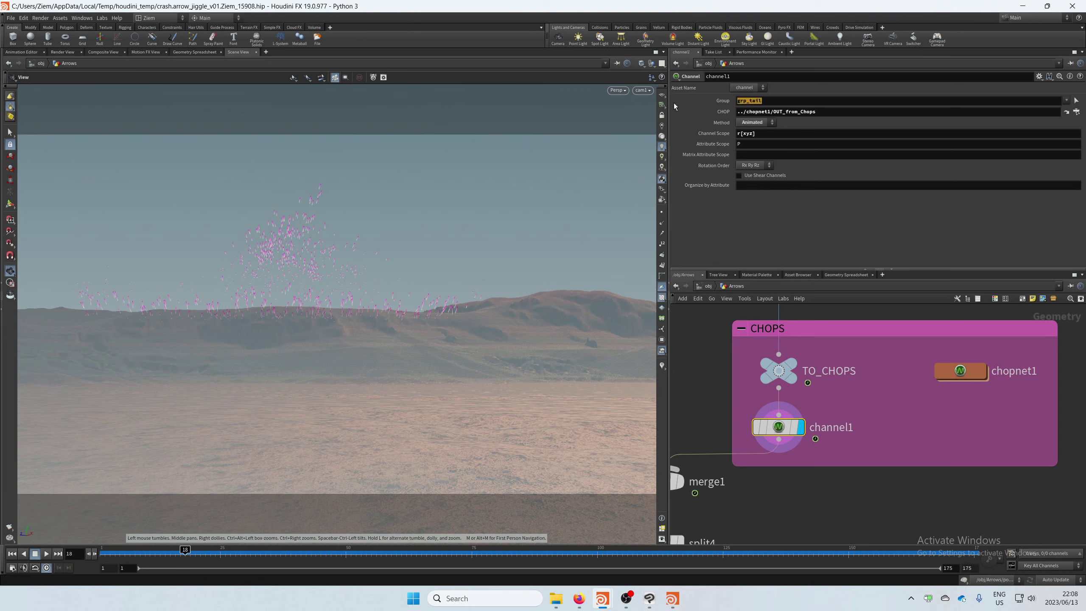
left_click(763, 99)
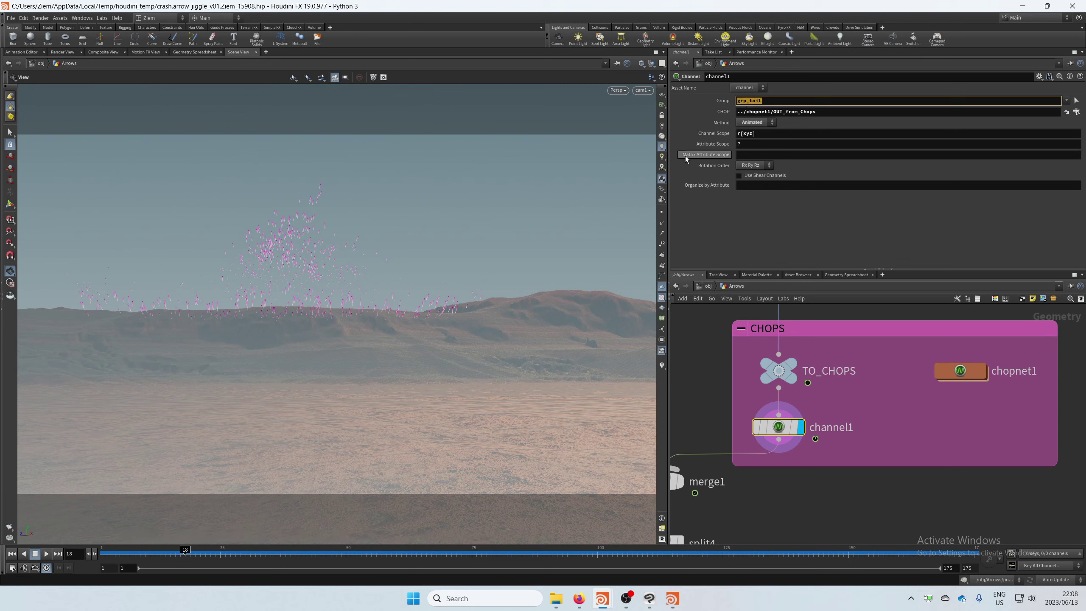
left_click(760, 135)
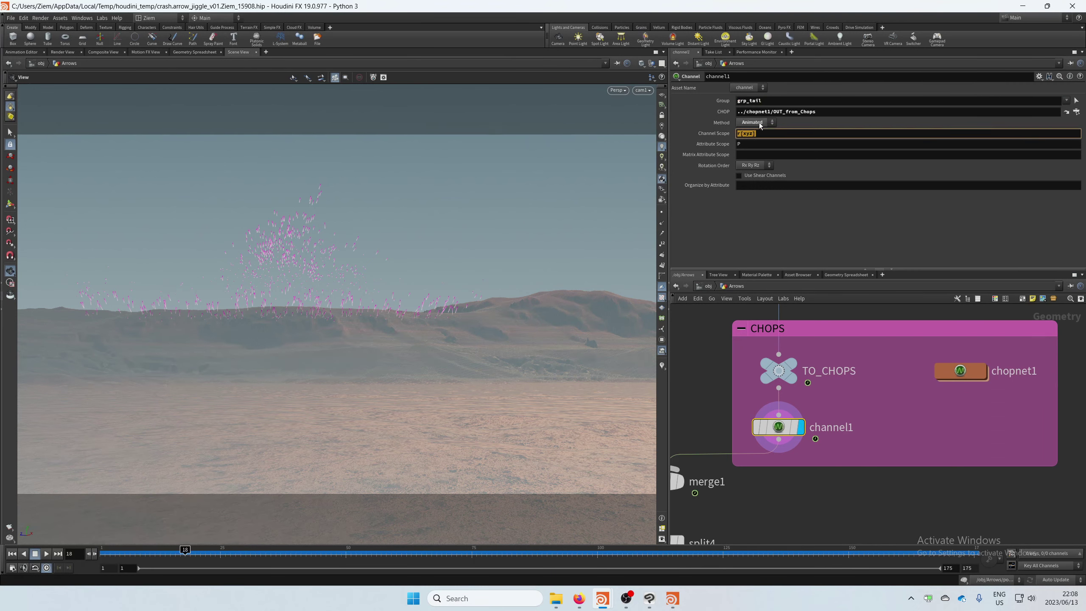
Display the merge1 node and play the merged proxy lines from the first frame to inspect their motion
left_click(709, 358)
middle_click_drag(710, 358, 798, 346)
left_click(784, 437)
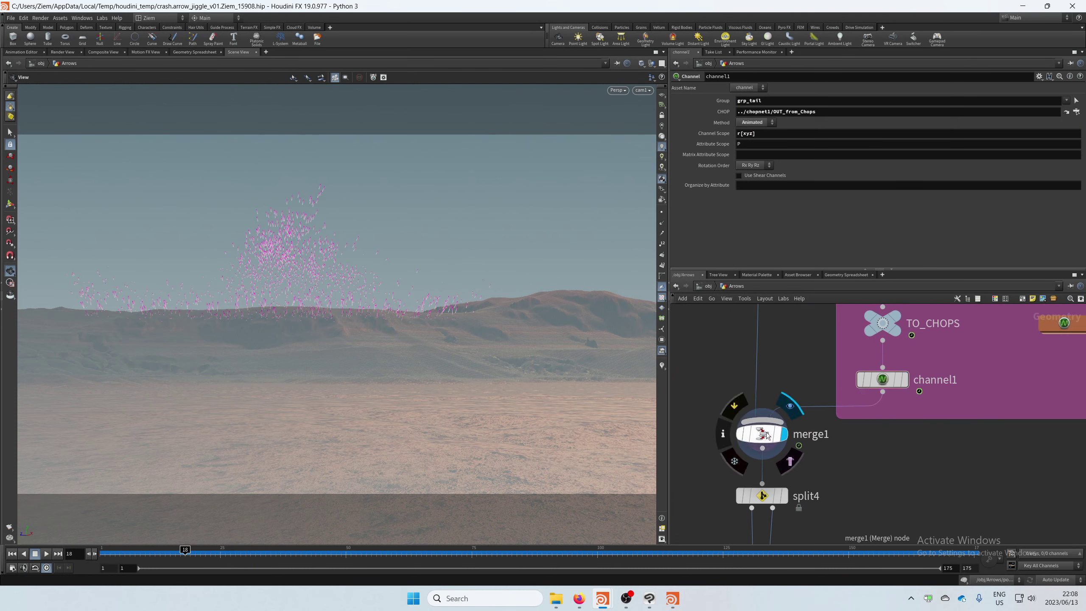
left_click(766, 435)
left_click(12, 554)
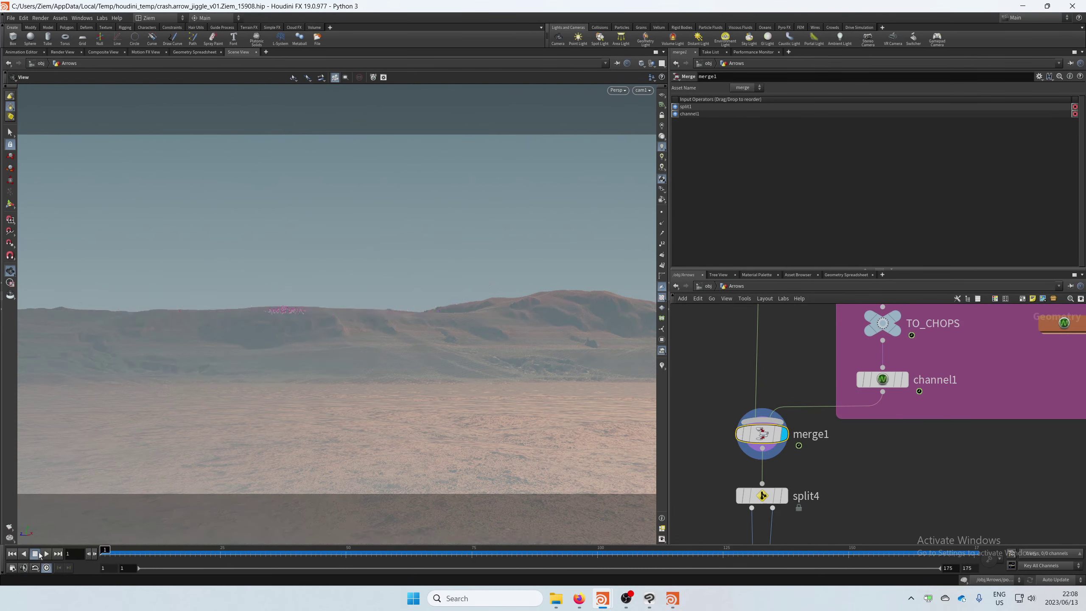
left_click(46, 554)
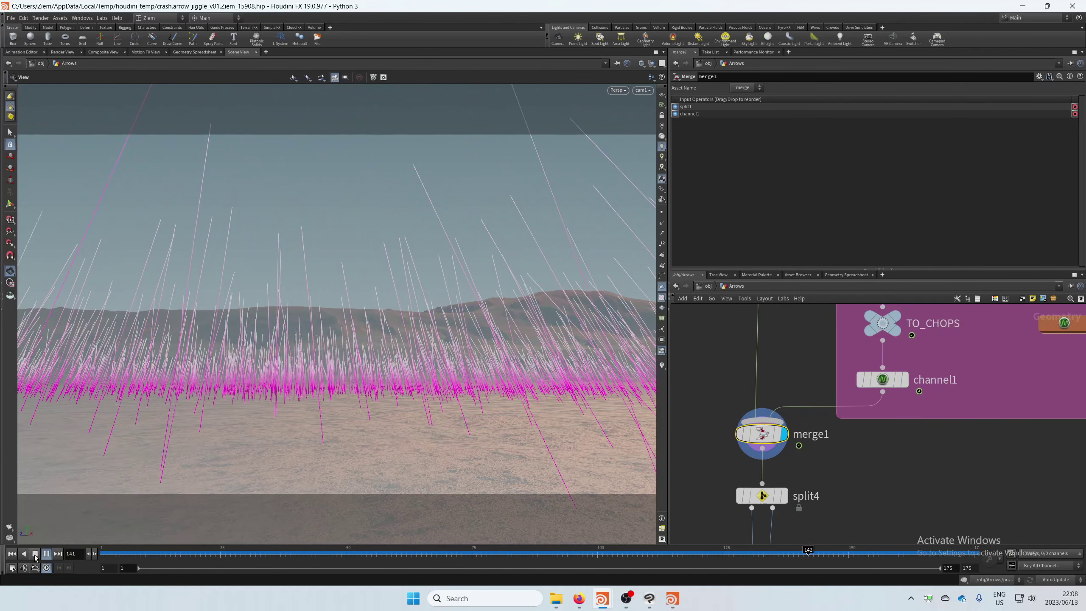
left_click(35, 554)
Display the split4 node, examine its grp_tip group and scrub the timeline to view the tip points
middle_click_drag(918, 492, 939, 398)
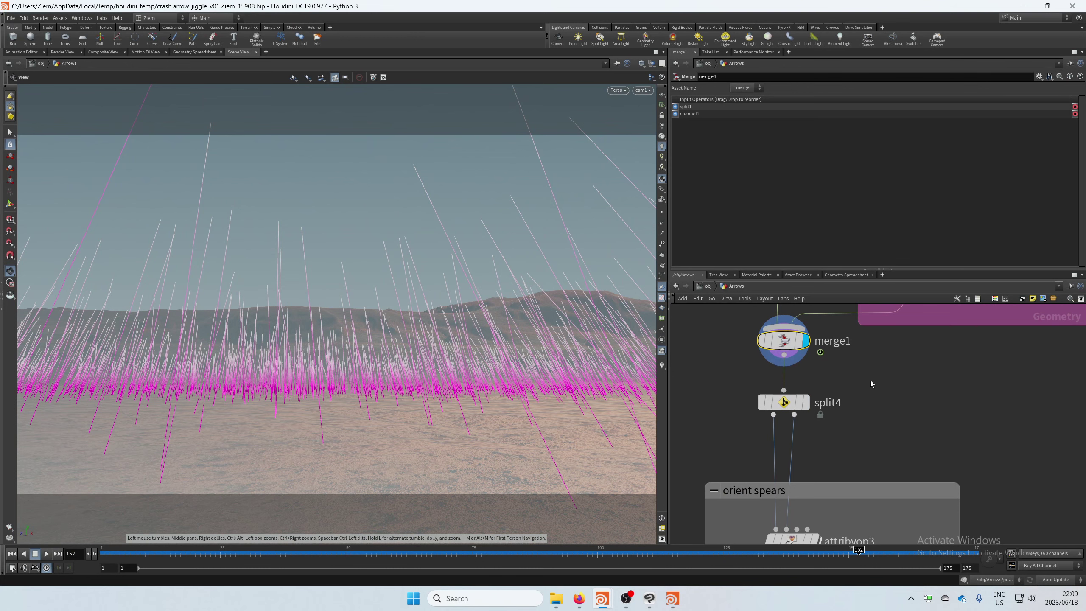
middle_click_drag(871, 380, 869, 388)
left_click(803, 412)
left_click(804, 411)
left_click(776, 411)
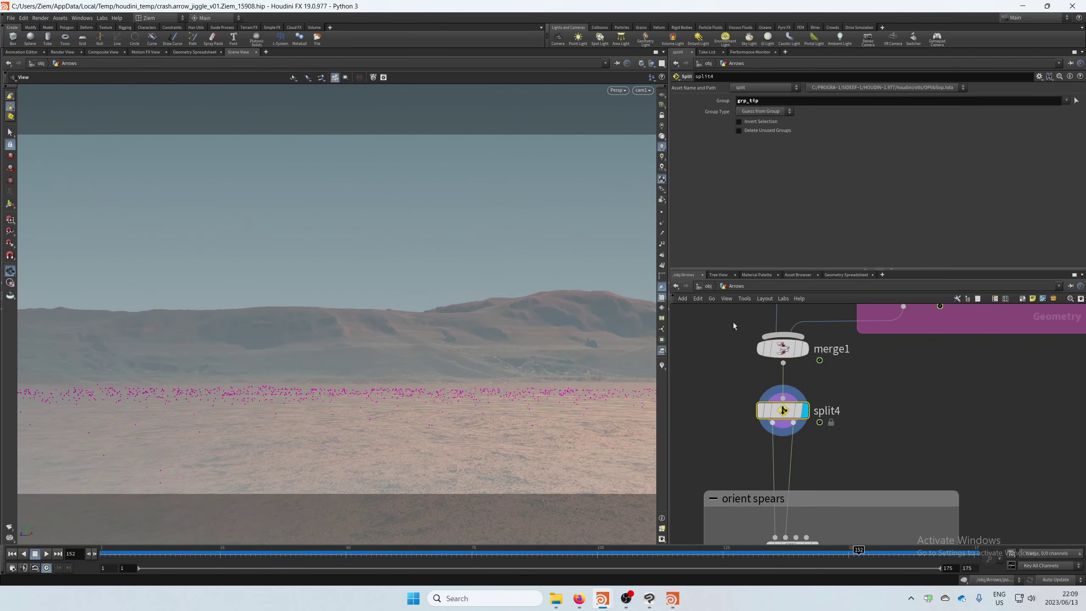
left_click_drag(346, 554, 581, 564)
Temporarily invert split4's selection, scrub the timeline to inspect the remaining points, and restore the original selection
left_click(743, 121)
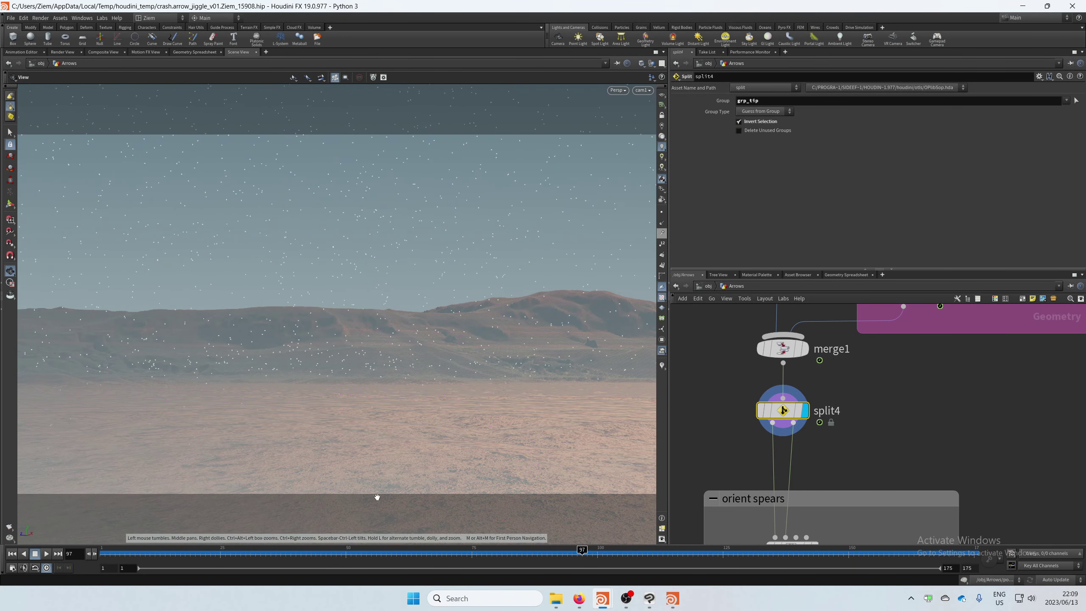
left_click_drag(238, 556, 526, 554)
left_click_drag(648, 555, 790, 553)
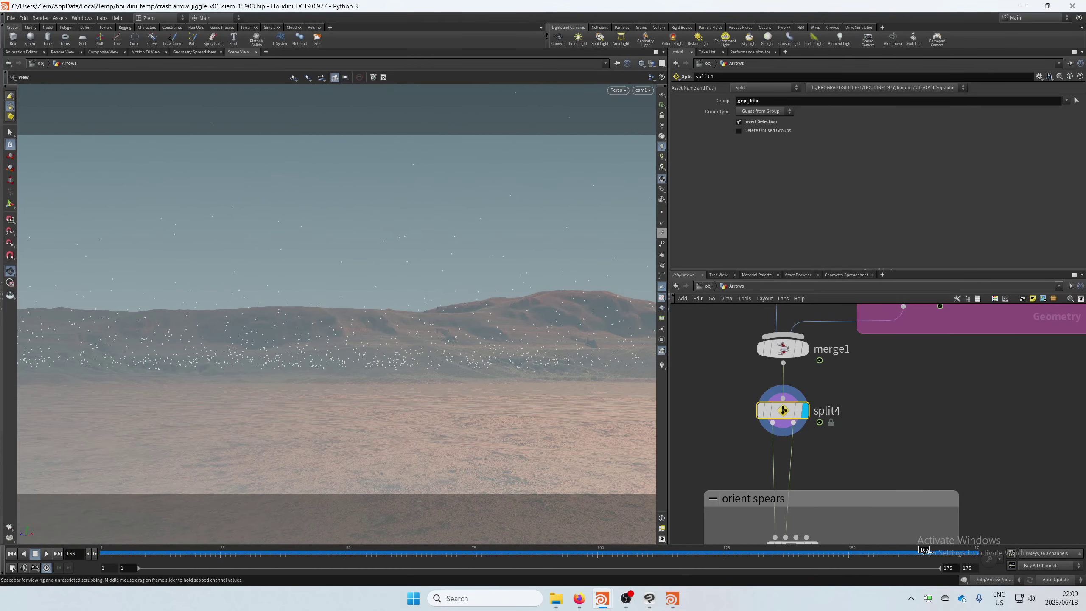
left_click_drag(925, 552, 654, 549)
left_click(747, 124)
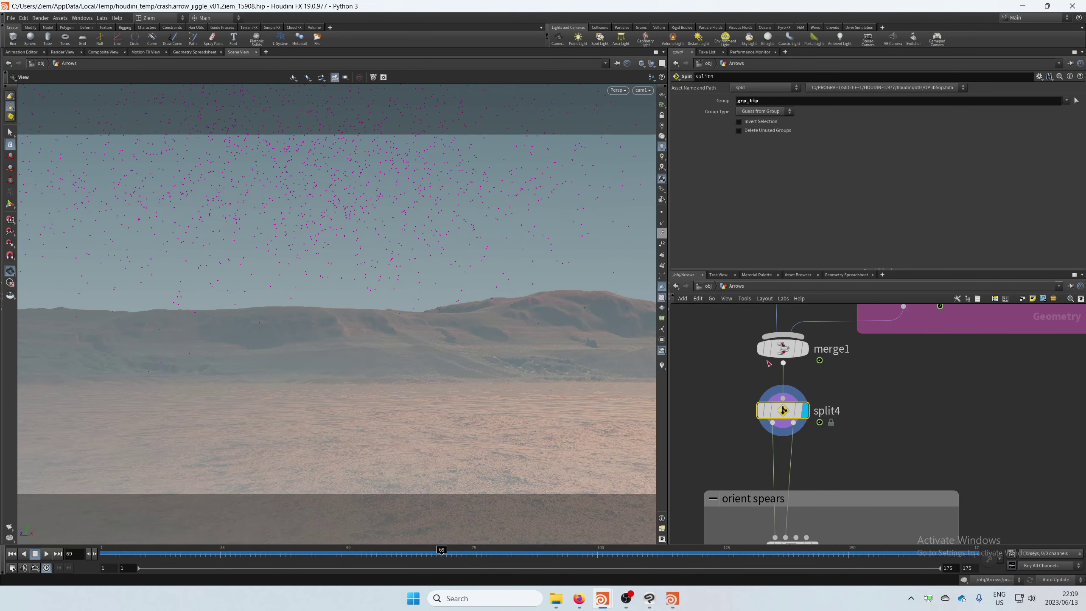
Rename the attribvop3 node in the orient spears box as attribvop_N
middle_click_drag(723, 412, 733, 340)
mouse_move(721, 401)
middle_mouse_down()
mouse_move(726, 351)
mouse_move(711, 393)
middle_mouse_up()
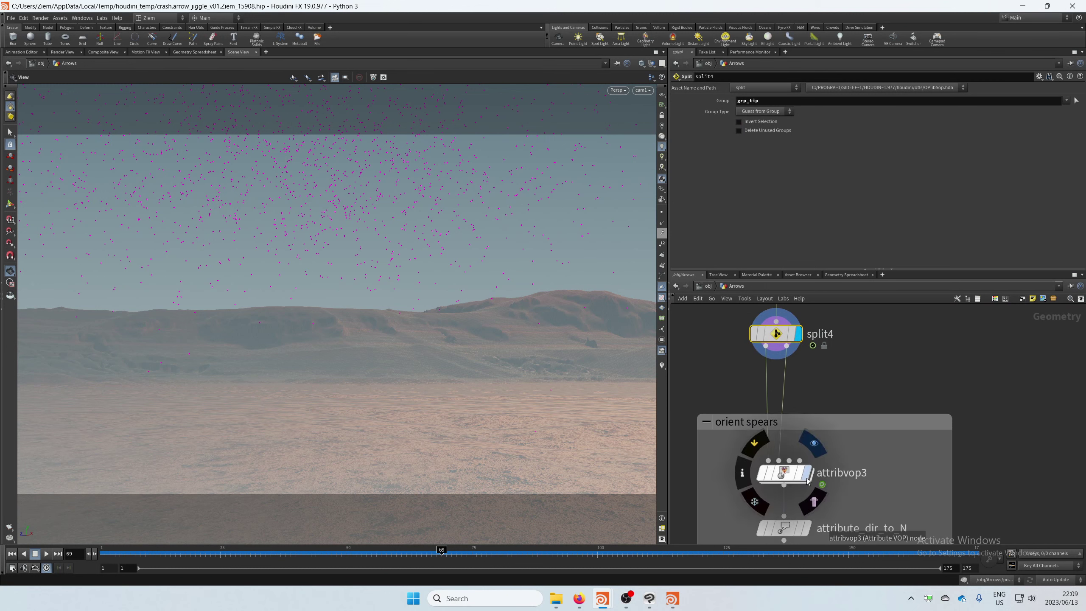
double_click(863, 472)
key("shift+End")
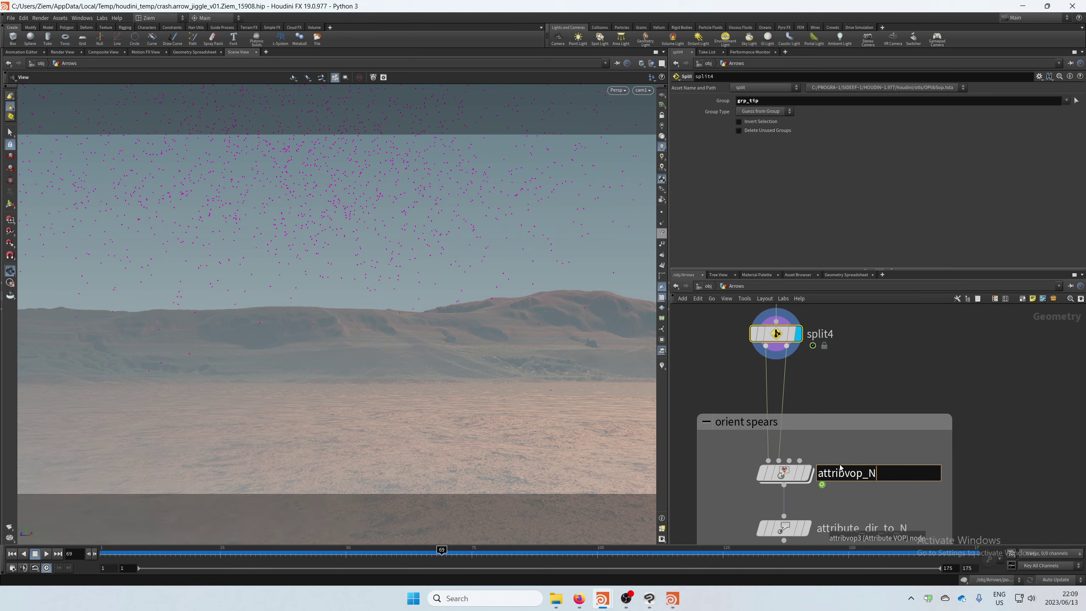
type("_N")
key("Return")
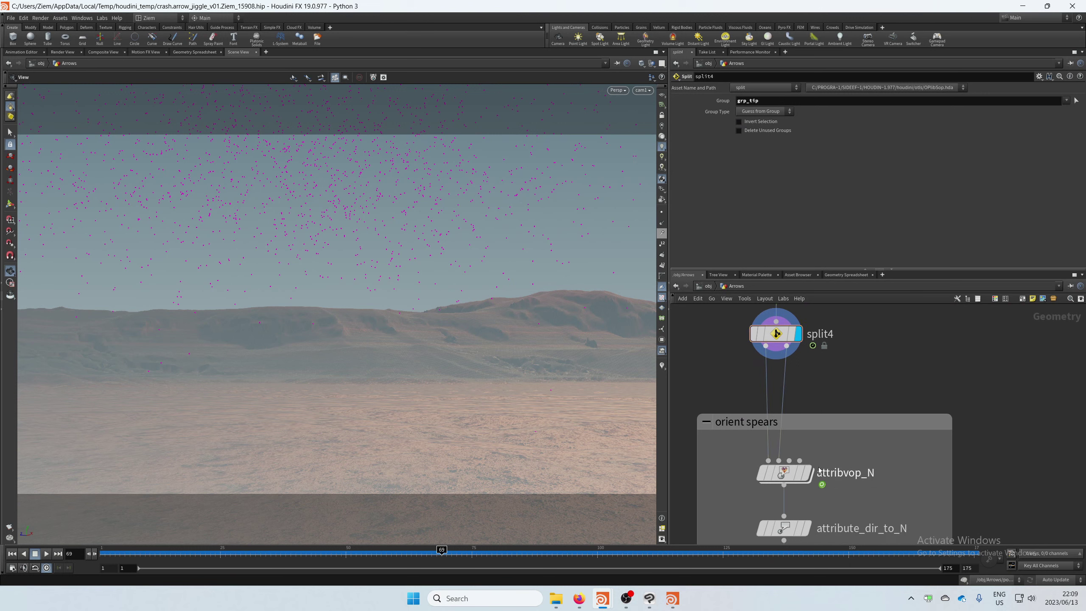
Display attribvop_N, enter its VEX network and examine the importpoint1 node's input and attribute
left_click(807, 478)
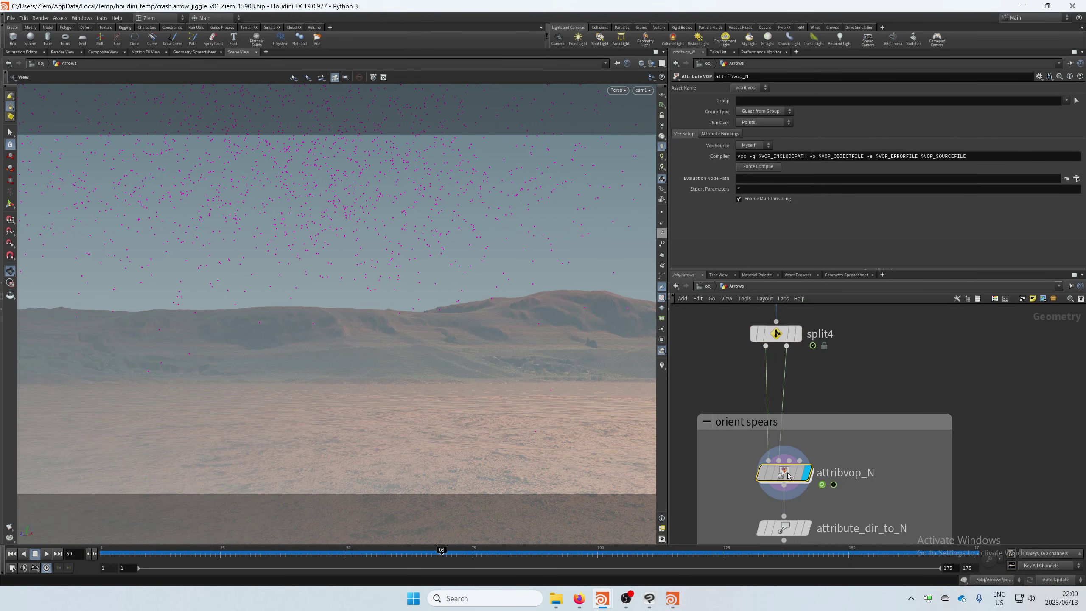
key("i")
middle_click_drag(755, 428, 880, 445)
scroll(813, 380, "up", 5)
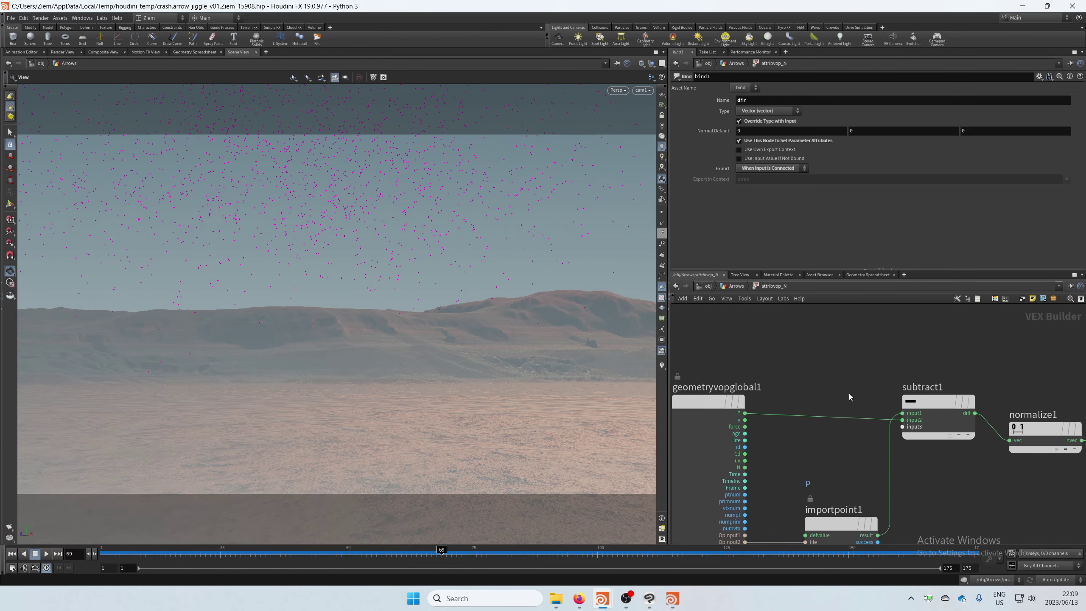
middle_click_drag(849, 397, 819, 347)
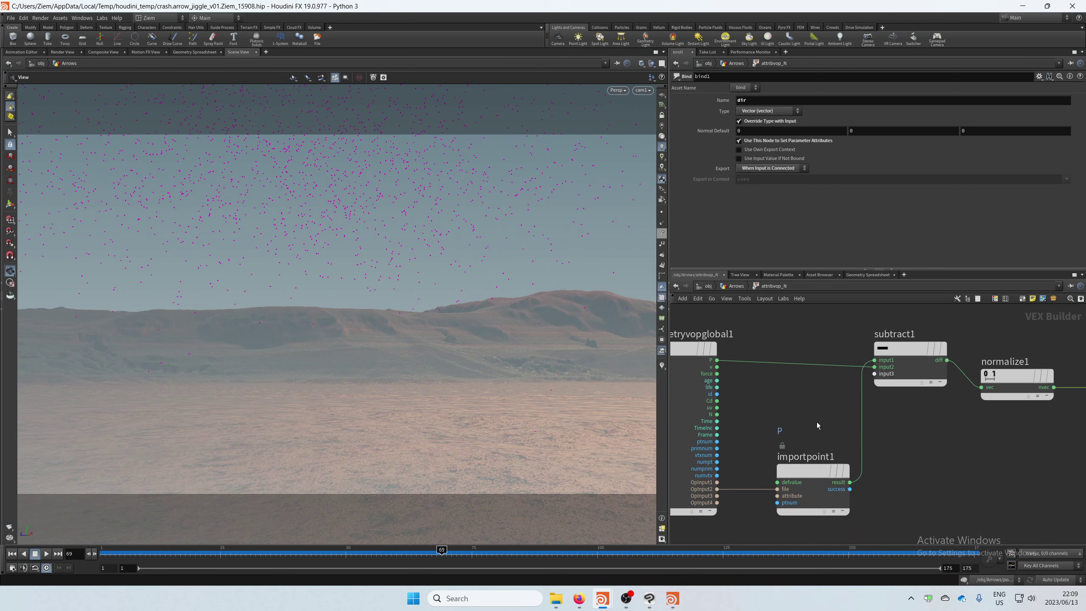
left_click(812, 470)
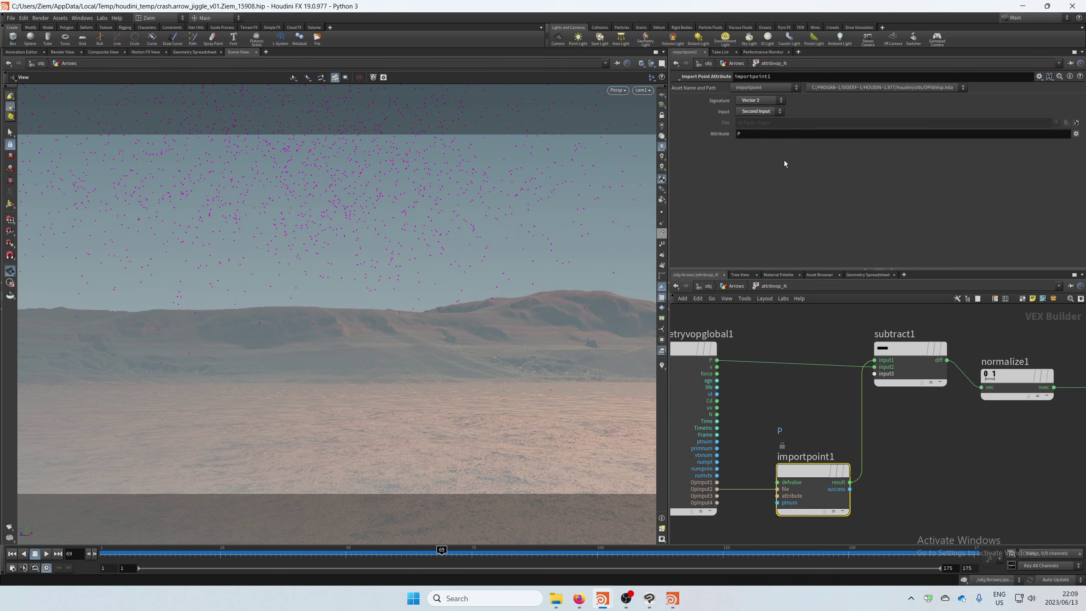
Select subtract1 to examine its input operators and nudge the normalize1 node slightly upward
middle_click_drag(796, 409, 720, 412)
left_click(834, 349)
middle_click_drag(945, 466, 835, 483)
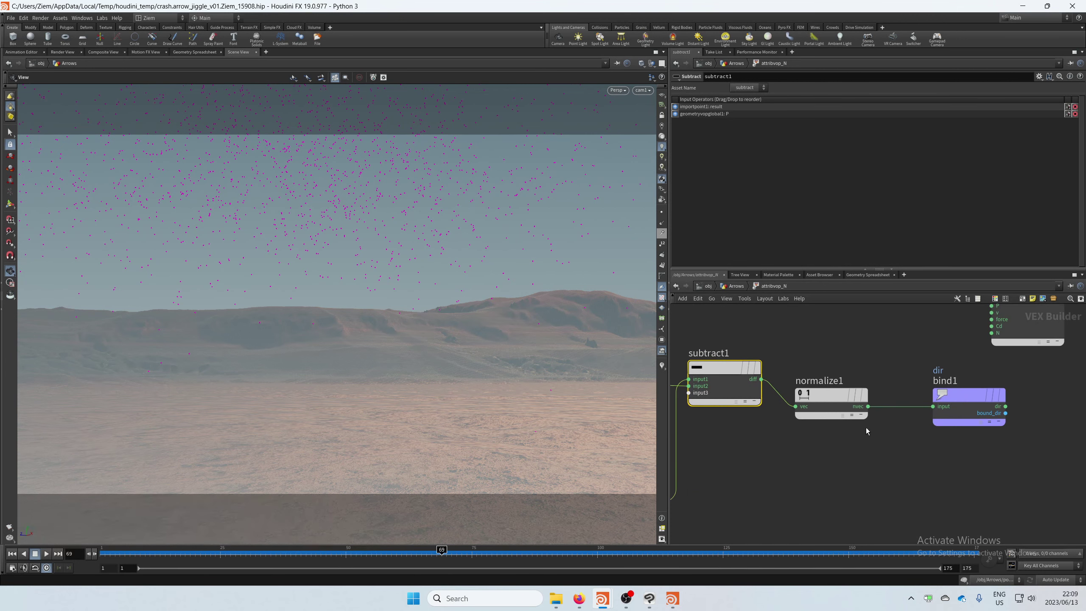
left_click_drag(831, 396, 830, 382)
scroll(898, 480, "down", 1)
middle_click_drag(967, 459, 874, 474)
scroll(850, 424, "up", 2)
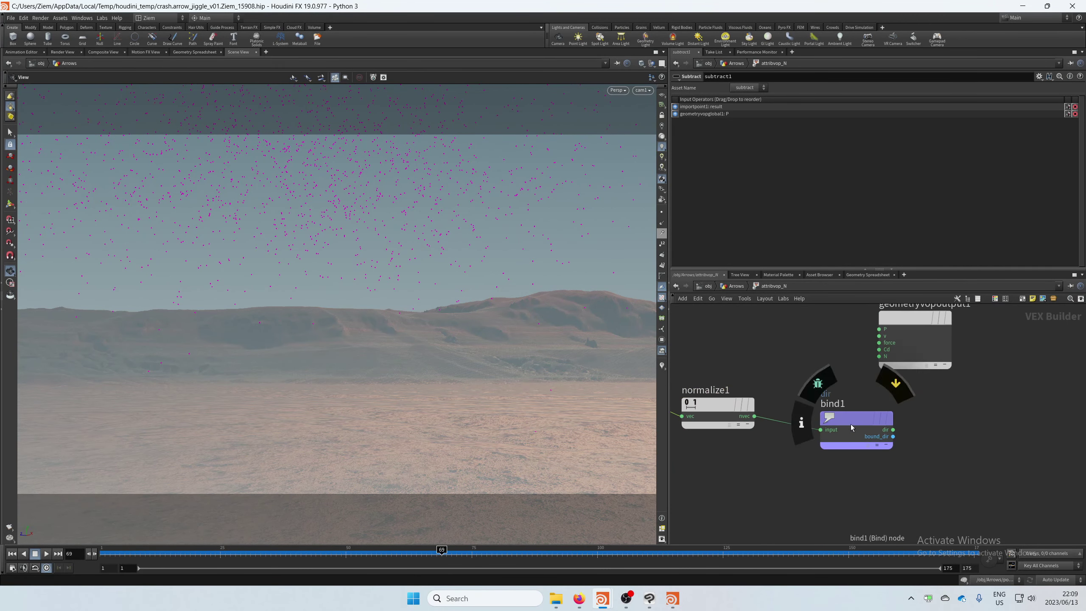
Select the bind1 node and examine its exported attribute name and type
mouse_move(821, 409)
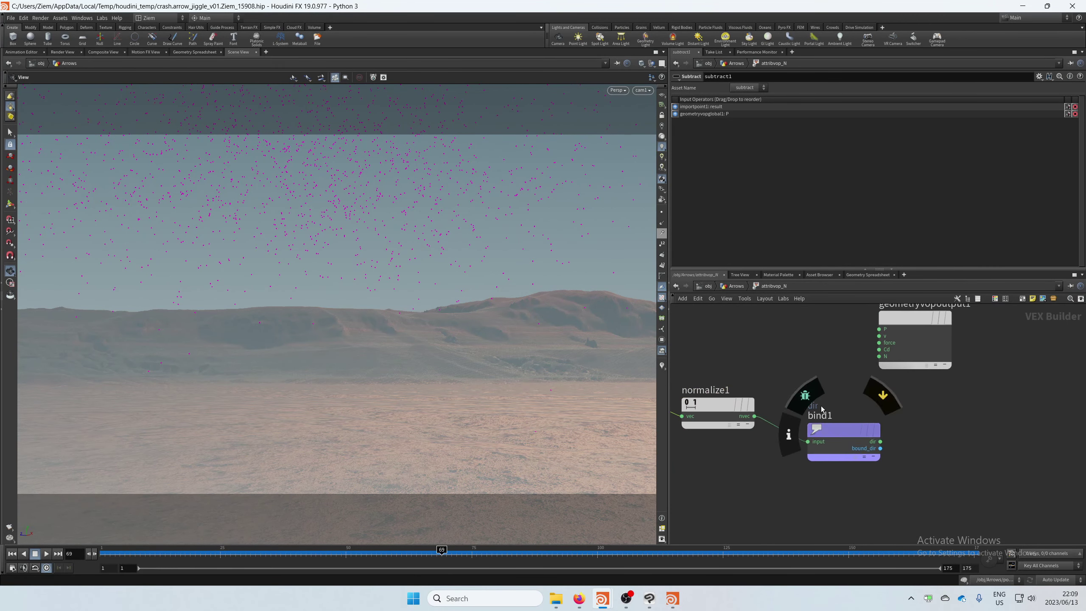
left_click(832, 435)
left_click(755, 100)
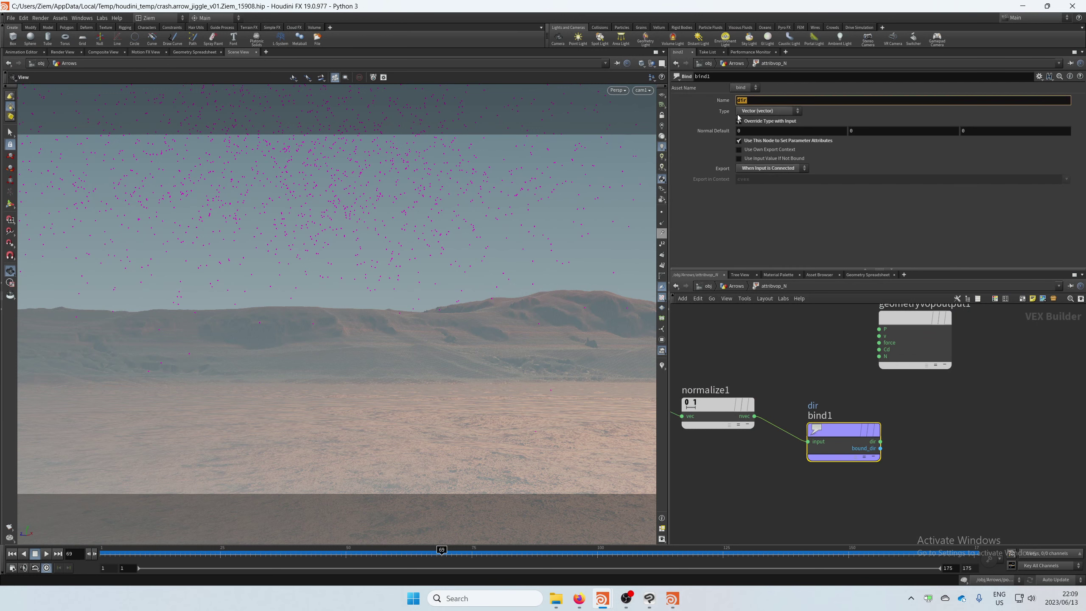
left_click(823, 363)
Move geometryvopoutput1 further from bind1, align bind1 horizontally with normalize1, and examine the output node's N connection point
left_click_drag(914, 345, 962, 358)
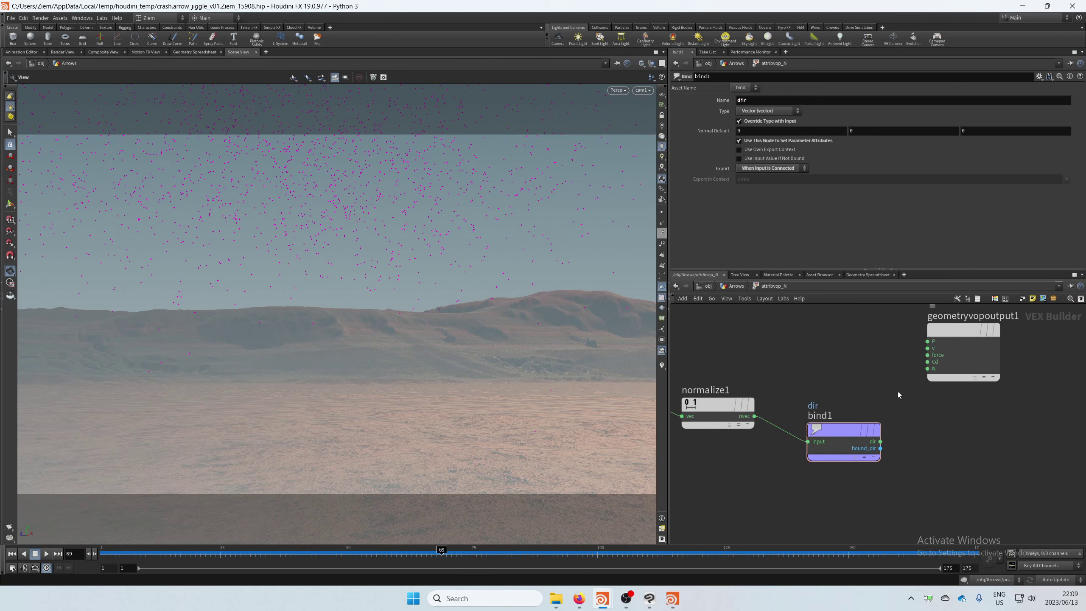
left_click_drag(845, 433, 855, 408)
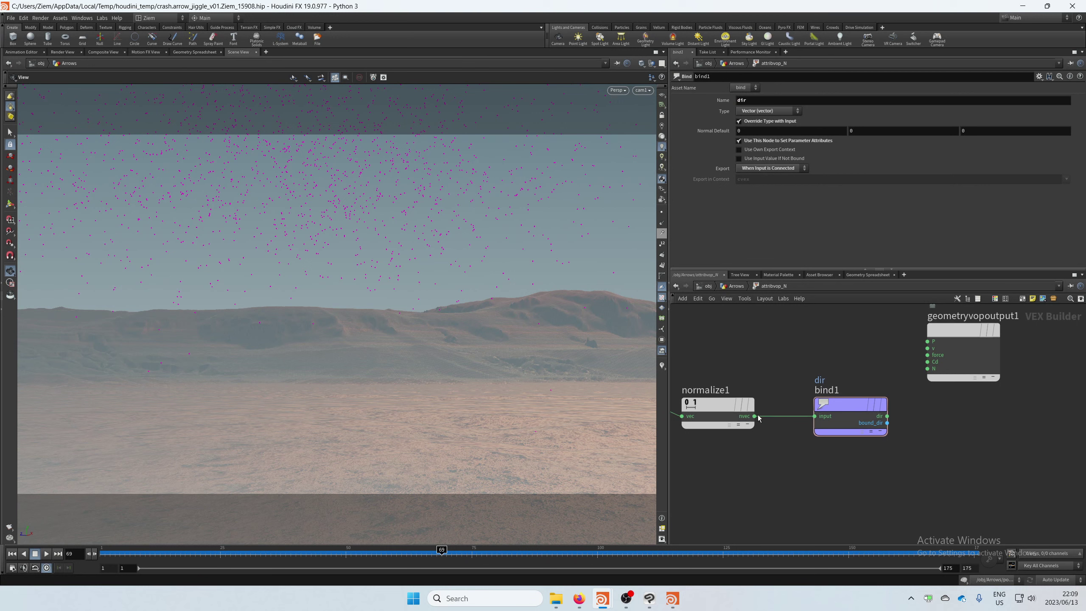
left_click_drag(927, 368, 929, 375)
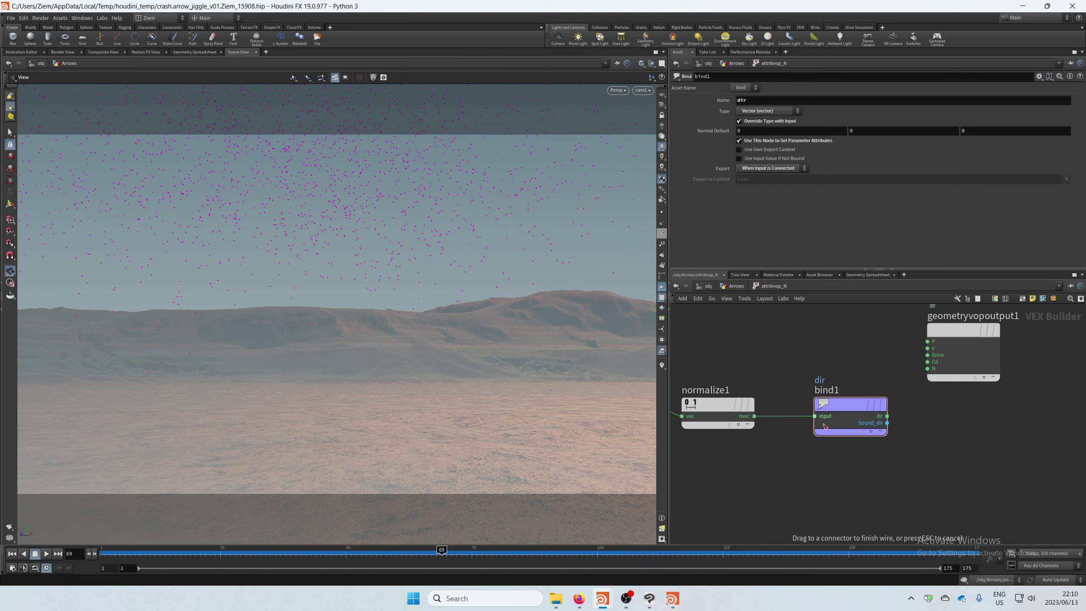
left_click_drag(824, 426, 824, 426)
Return to the Arrows network and scrub the timeline to inspect attribvop_N's result
left_click(734, 286)
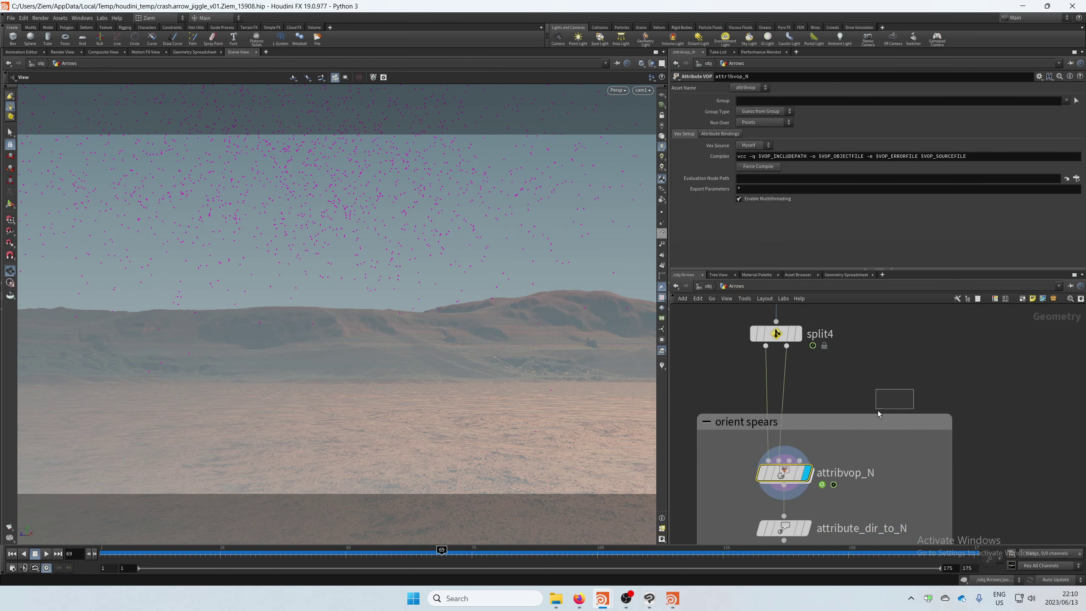
middle_click_drag(867, 407, 884, 374)
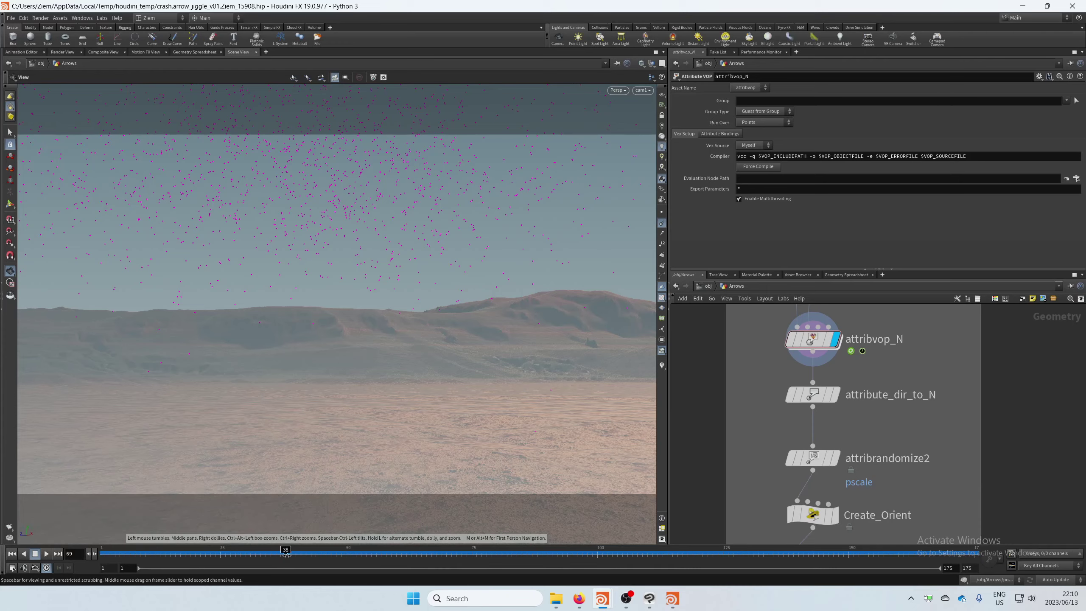
left_click_drag(624, 542, 627, 543)
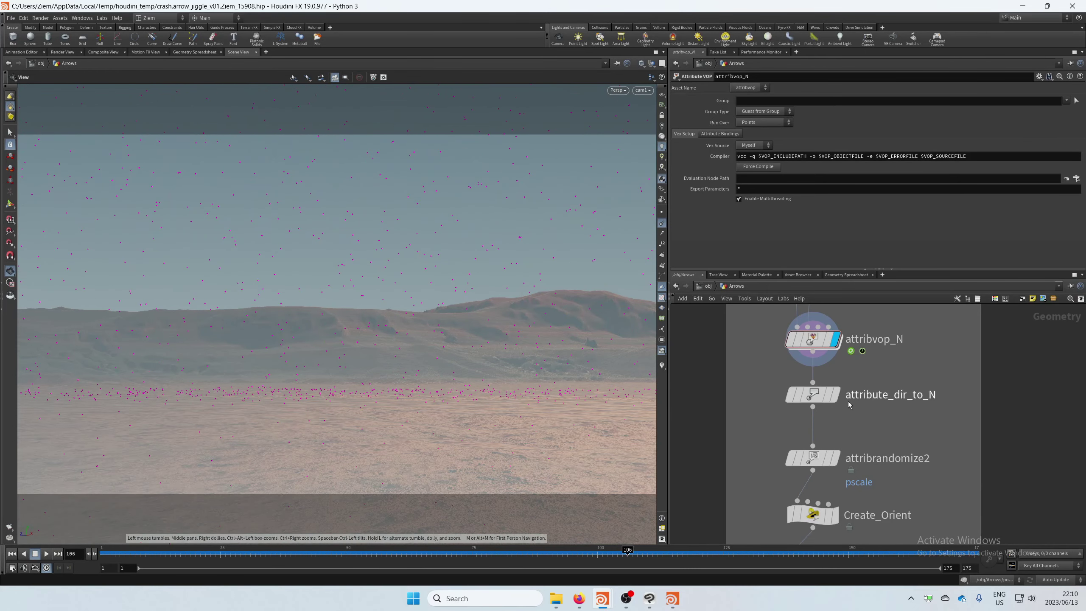
Display attribute_dir_to_N, examine its dir to N attribute rename and scrub the timeline to inspect the points
left_click(834, 394)
left_click(811, 395)
left_click(336, 563)
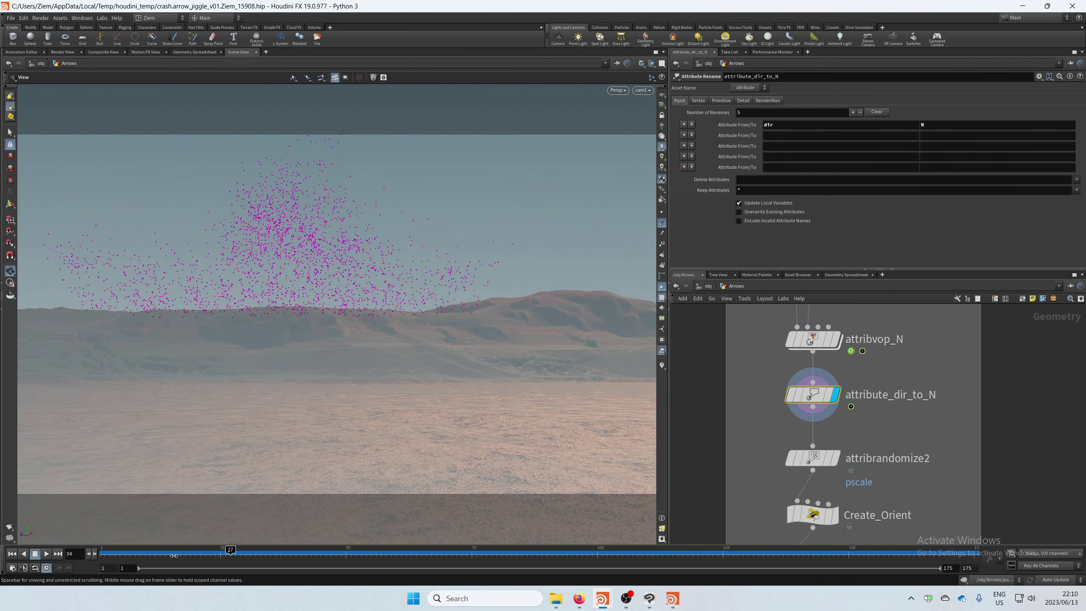
mouse_move(509, 541)
left_mouse_down()
mouse_move(760, 529)
mouse_move(562, 546)
mouse_move(761, 541)
mouse_move(366, 544)
mouse_move(765, 530)
mouse_move(676, 535)
left_mouse_up()
middle_click_drag(775, 453, 749, 408)
left_click(660, 225)
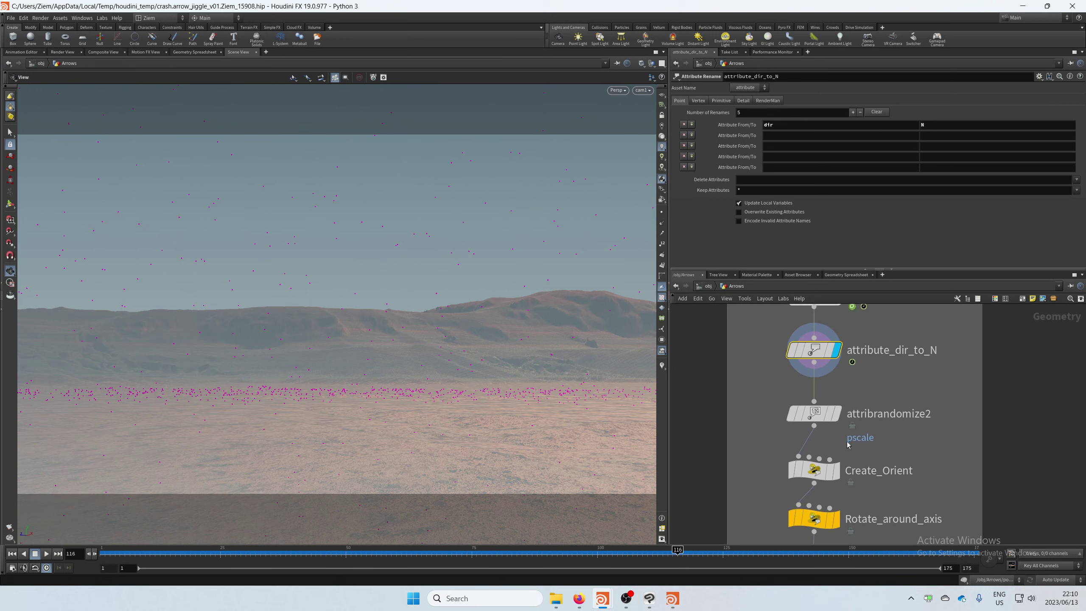
Display the attribrandomize2 node and examine its pscale attribute and minimum and maximum values
left_click(836, 412)
left_click(816, 416)
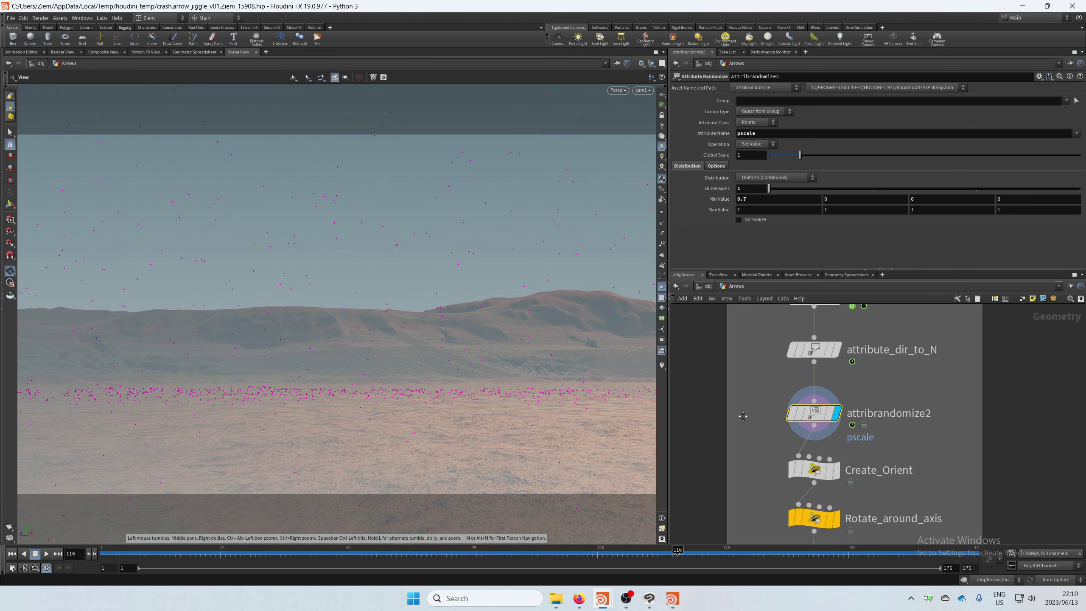
middle_click_drag(743, 418, 736, 382)
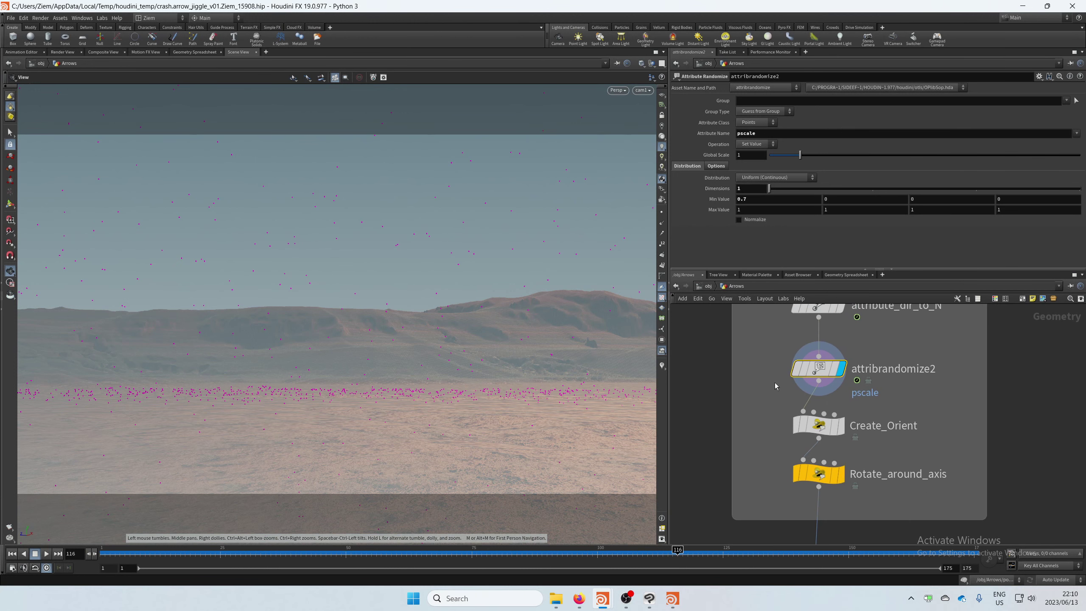
Examine the Create_Orient and Rotate_around_axis wrangles' expressions, display Rotate_around_axis and scrub the timeline to inspect the points
middle_click_drag(777, 426, 713, 429)
left_click(774, 433)
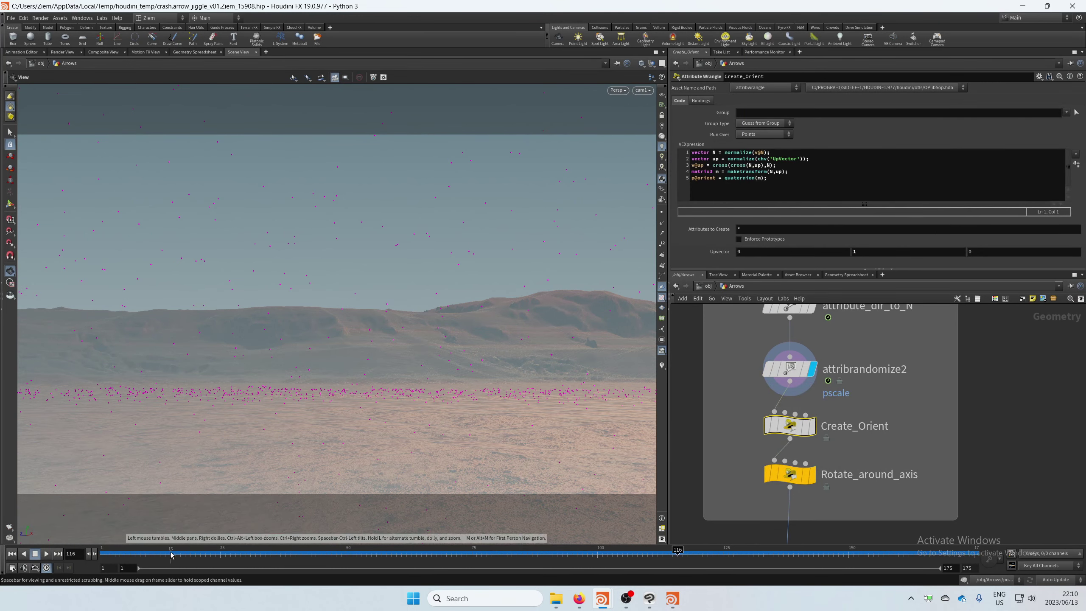
left_click_drag(171, 555, 507, 554)
left_click_drag(748, 536, 744, 535)
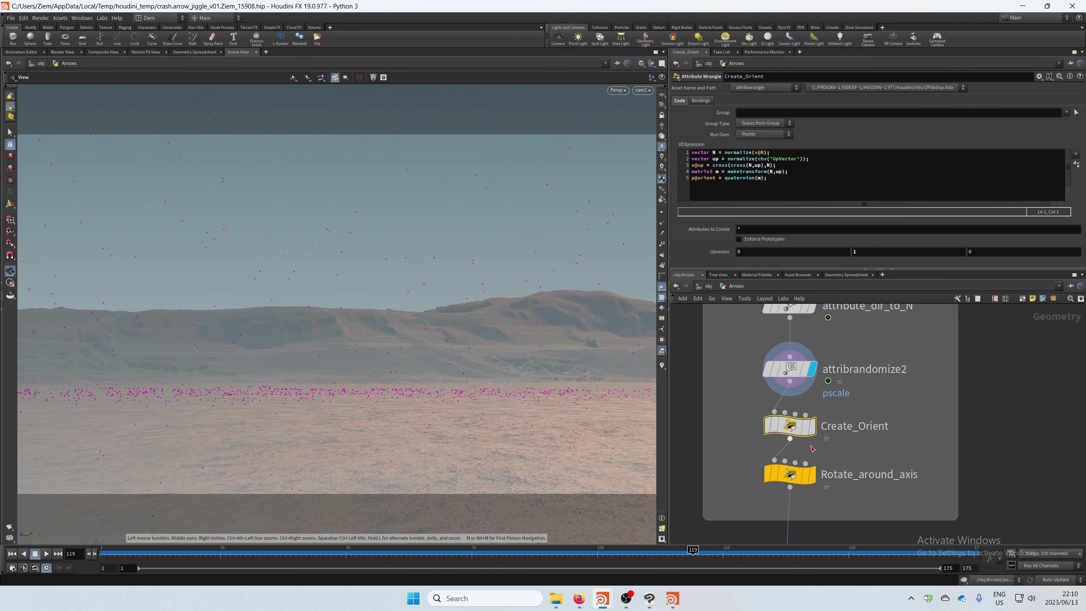
left_click(809, 475)
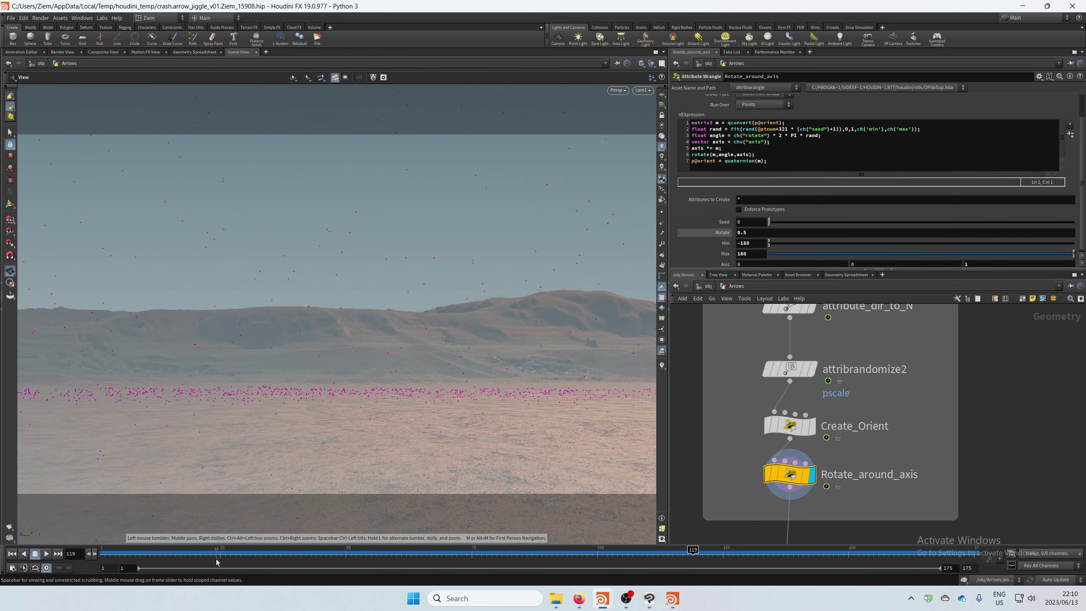
left_click_drag(216, 562, 446, 561)
Display the attribdelete3 node below the orient spears box and examine its point attribute to delete
middle_click_drag(735, 492, 776, 371)
middle_click_drag(776, 447, 779, 379)
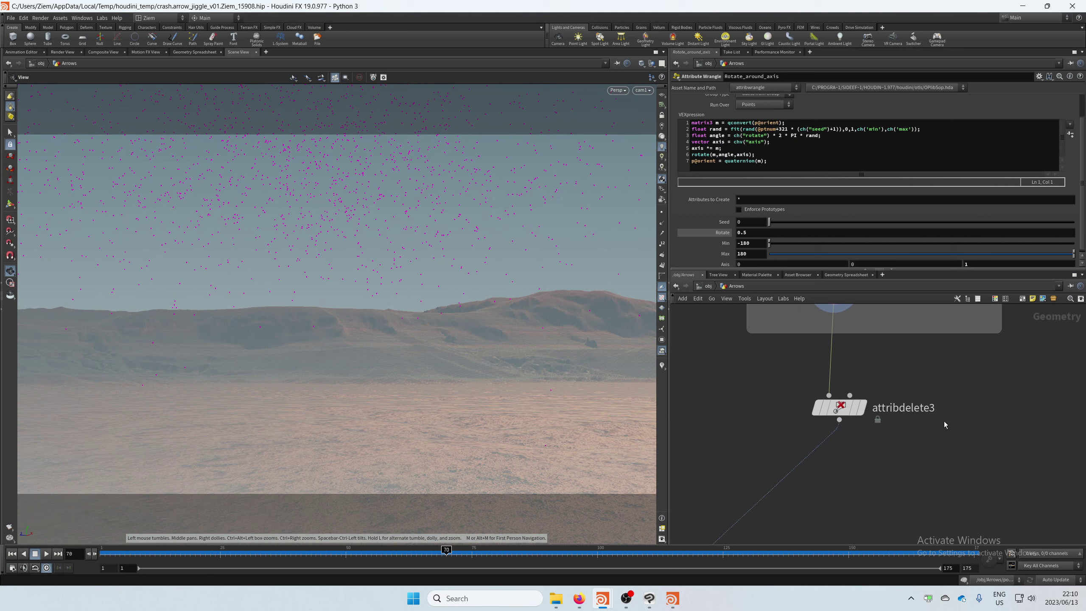
left_click(863, 408)
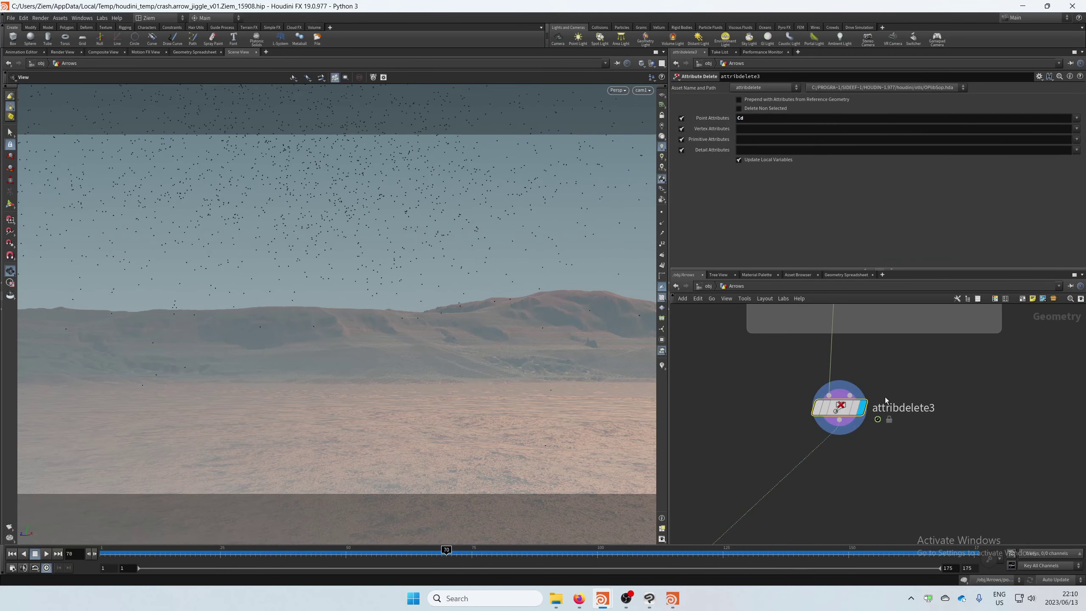
double_click(751, 116)
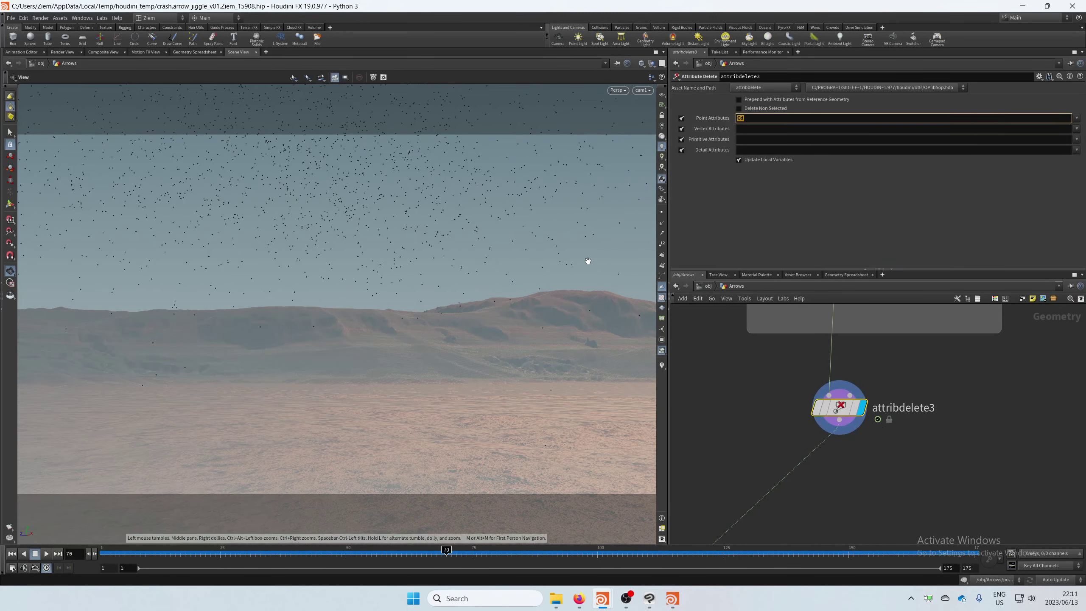
Select the Arrow subnetwork feeding copytopoints2 and examine how it connects beside attribdelete3 below the orient spears box
left_click(741, 400)
middle_click_drag(745, 415, 793, 418)
scroll(847, 374, "down", 2)
left_click(732, 412)
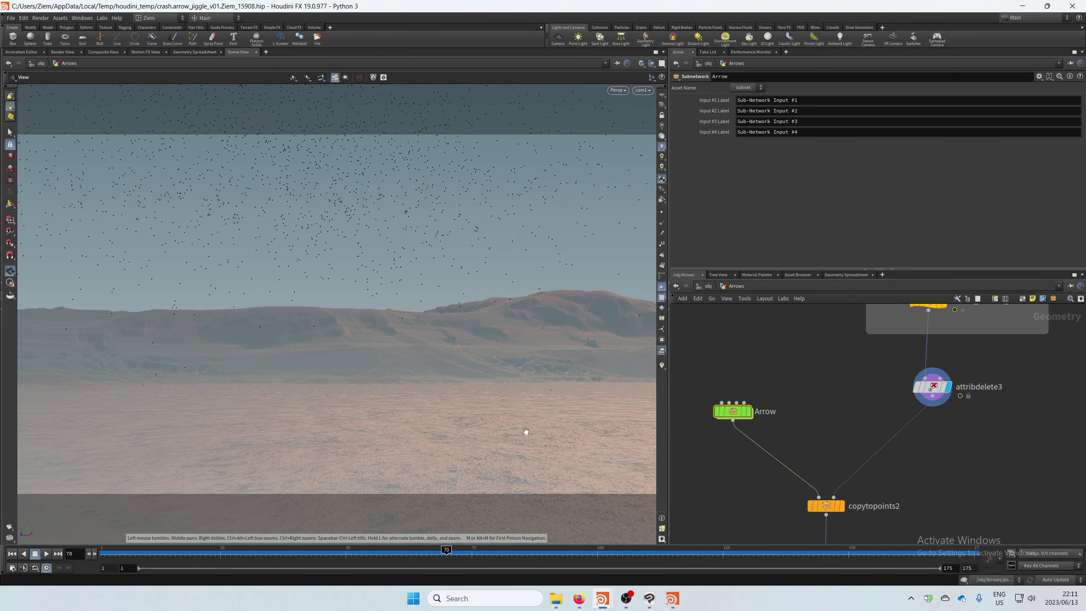
middle_click_drag(848, 366, 827, 422)
middle_click_drag(815, 364, 817, 380)
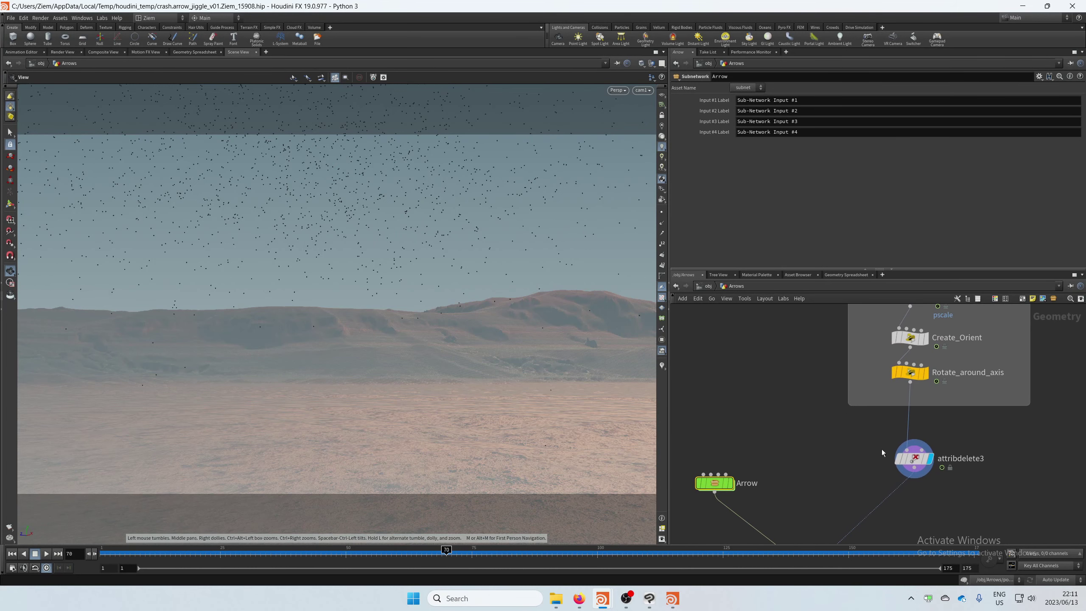
Examine the group setting of the split4 node between merge1 and the orient spears box
middle_click_drag(804, 471, 837, 473)
scroll(804, 409, "down", 1)
scroll(804, 410, "down", 2)
middle_click_drag(787, 367, 779, 535)
mouse_move(800, 338)
middle_mouse_down()
mouse_move(783, 422)
mouse_move(781, 339)
middle_mouse_up()
scroll(797, 423, "up", 3)
left_click(836, 381)
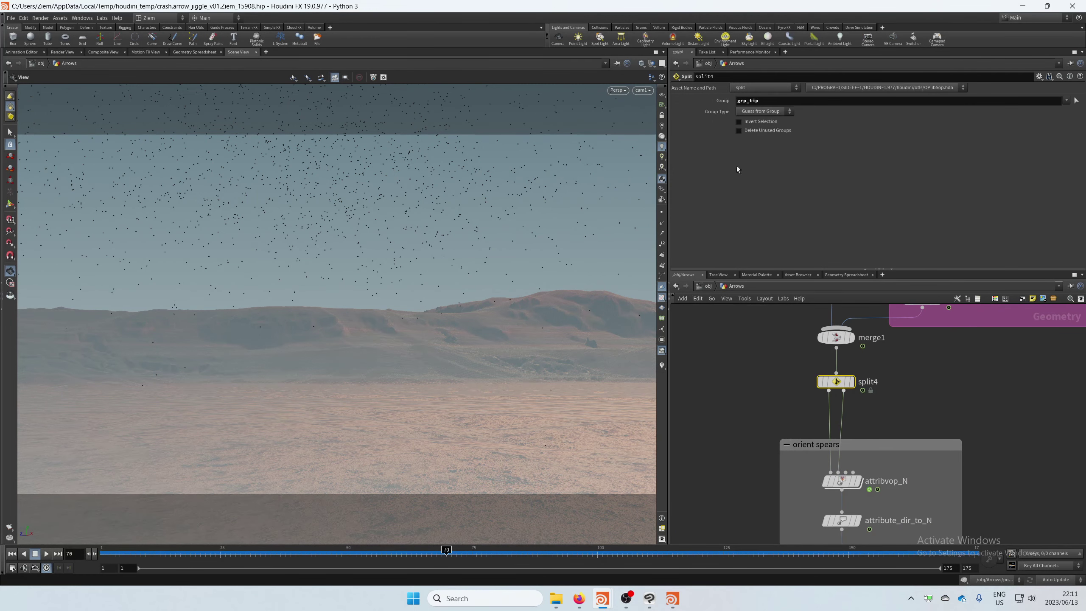
Open the Arrow subnetwork, display normal2 in the Shaft box and frame the shaft in the viewport
middle_click_drag(755, 539, 796, 331)
middle_click_drag(745, 479, 791, 312)
middle_click_drag(796, 403, 837, 435)
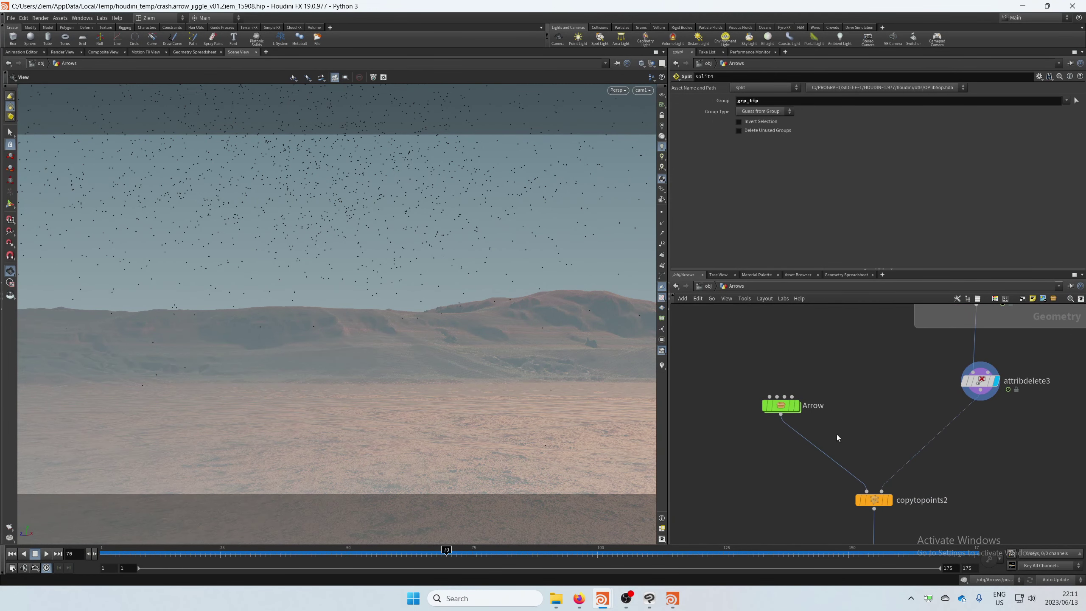
scroll(803, 408, "up", 3)
double_click(772, 404)
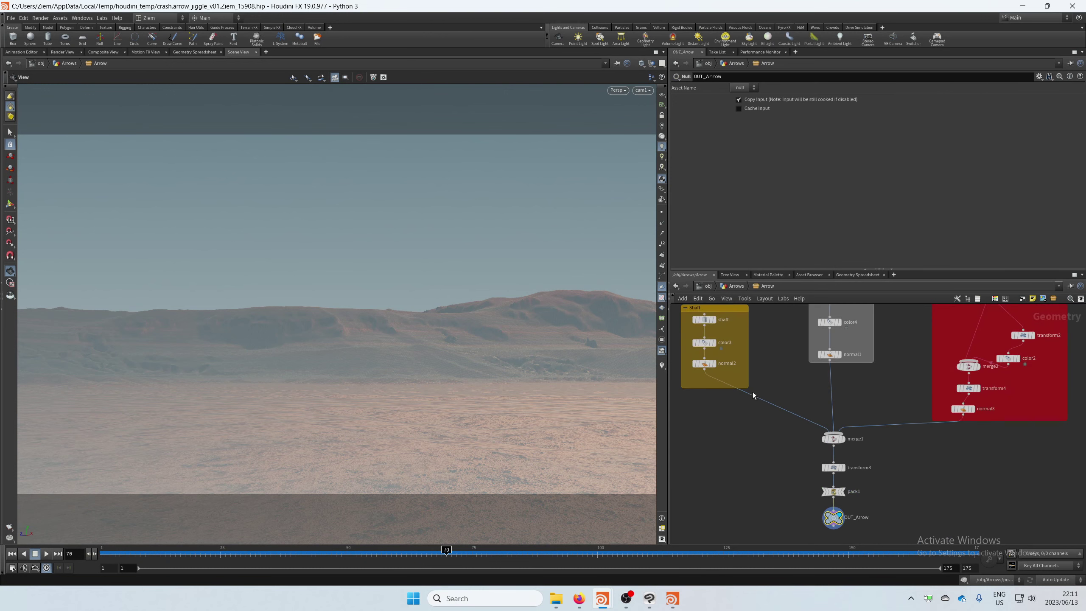
scroll(789, 453, "up", 5)
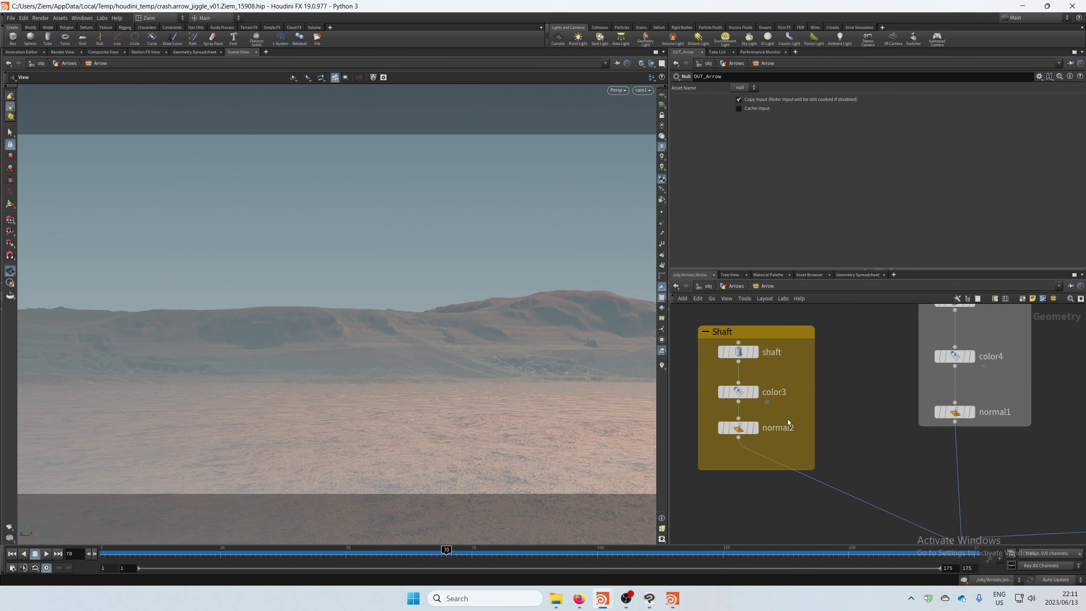
left_click(753, 429)
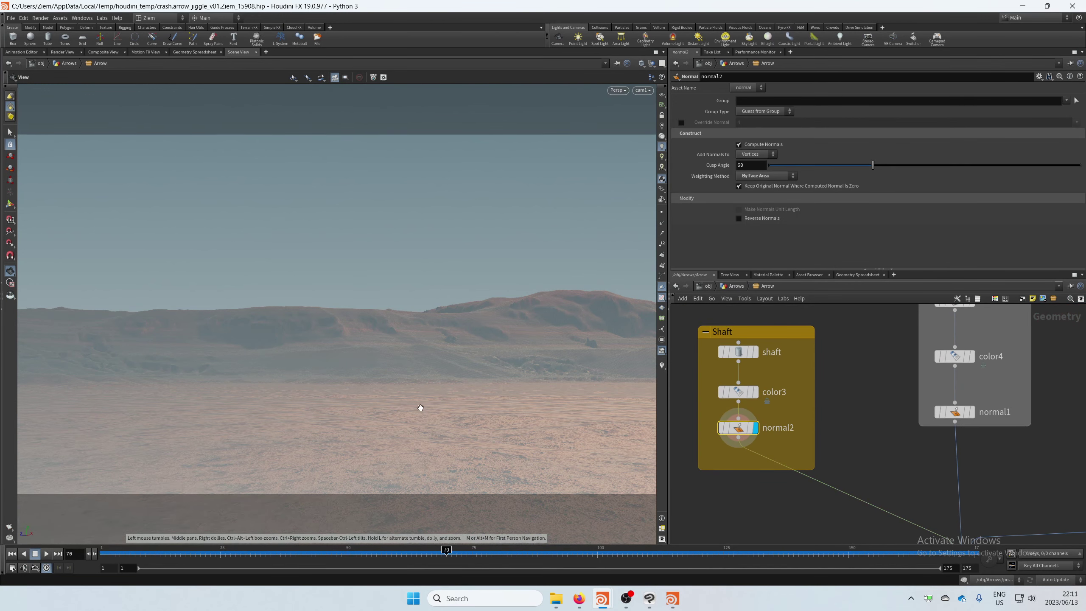
key("f")
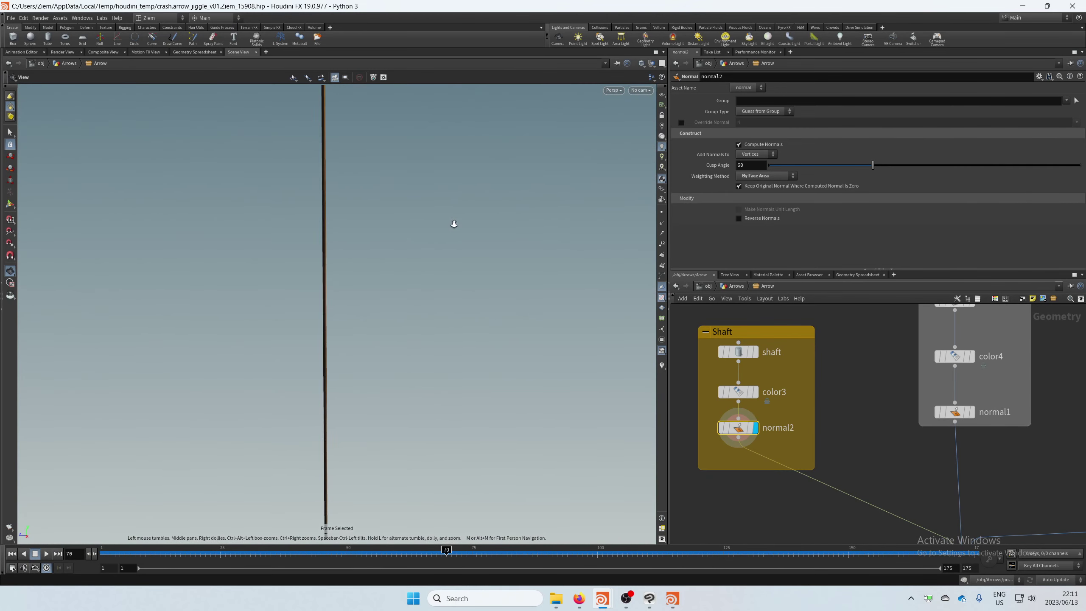
Display normal1 at the end of the grey arrowhead box and enlarge the network editor
middle_click_drag(841, 371, 759, 442)
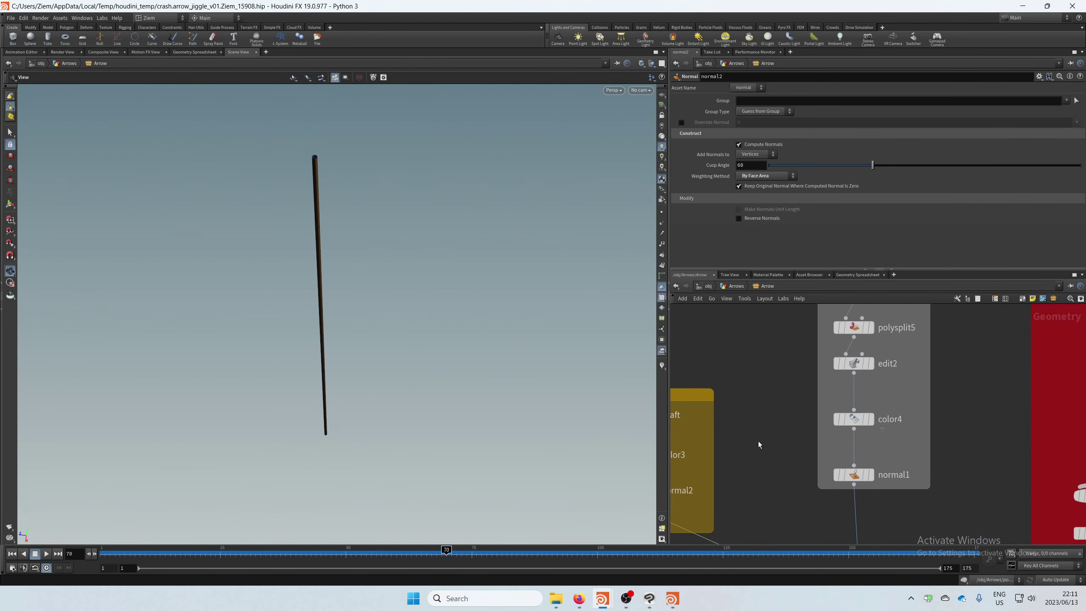
left_click(869, 476)
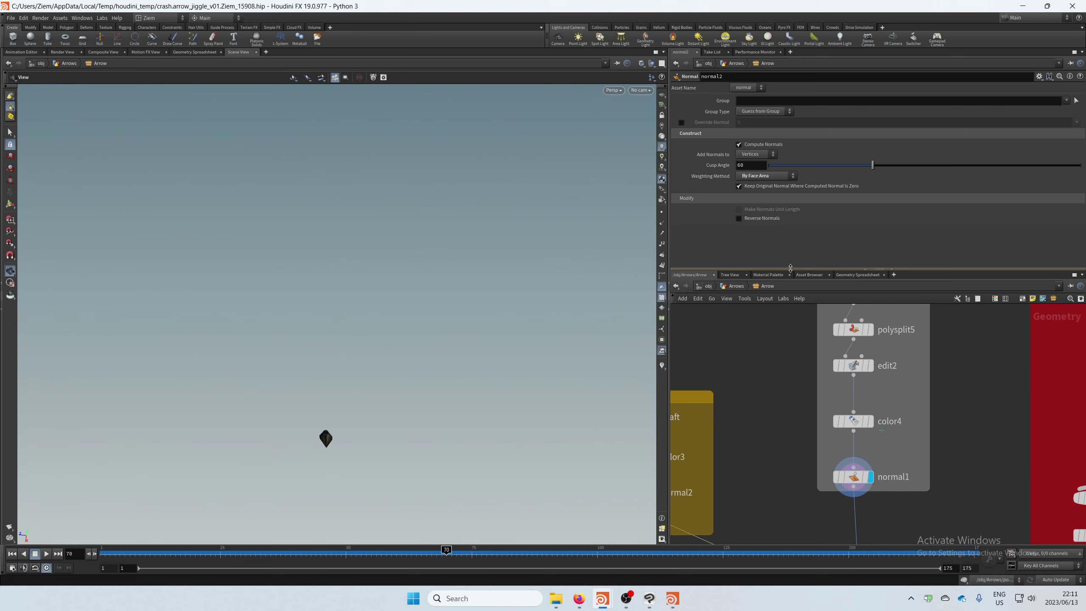
left_click_drag(790, 269, 790, 187)
left_click_drag(671, 276, 568, 276)
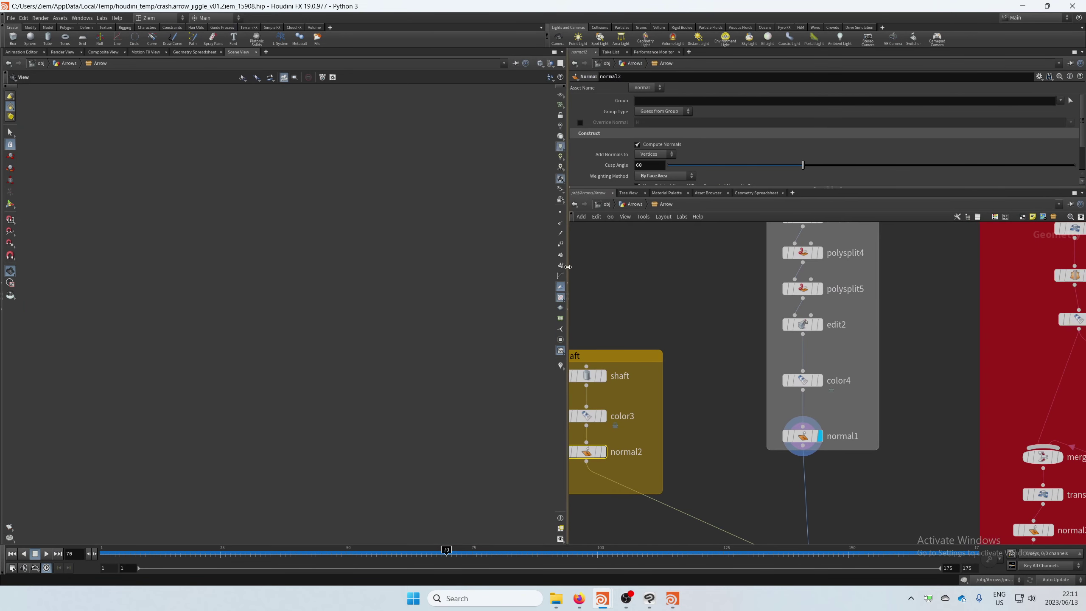
Frame the arrowhead in the viewport and inspect it from several angles and distances
scroll(705, 380, "down", 2)
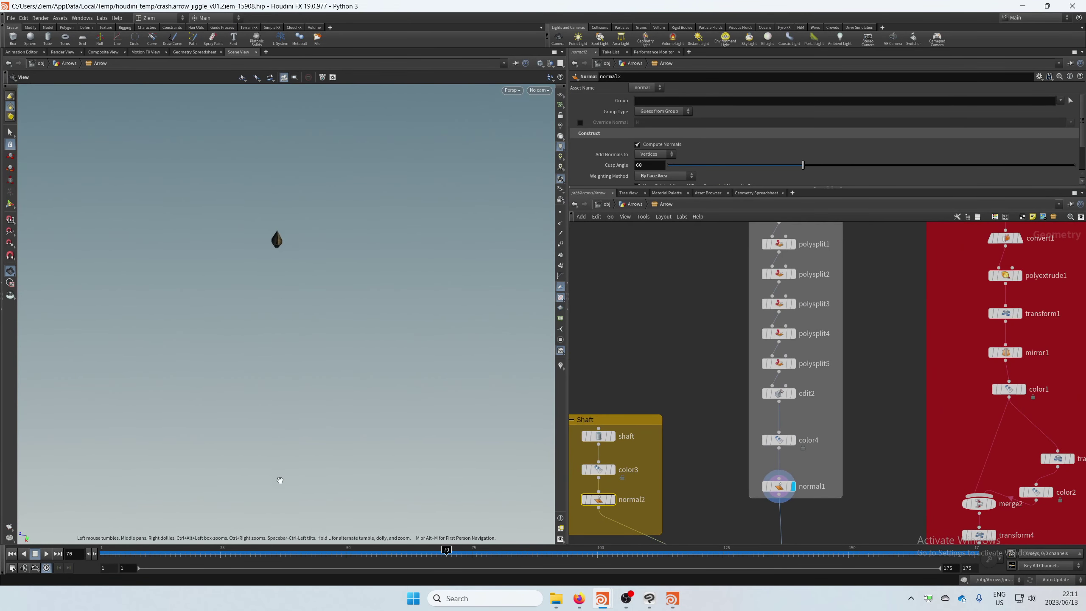
key("space+f")
right_click_drag(357, 336, 283, 356)
key("space+f")
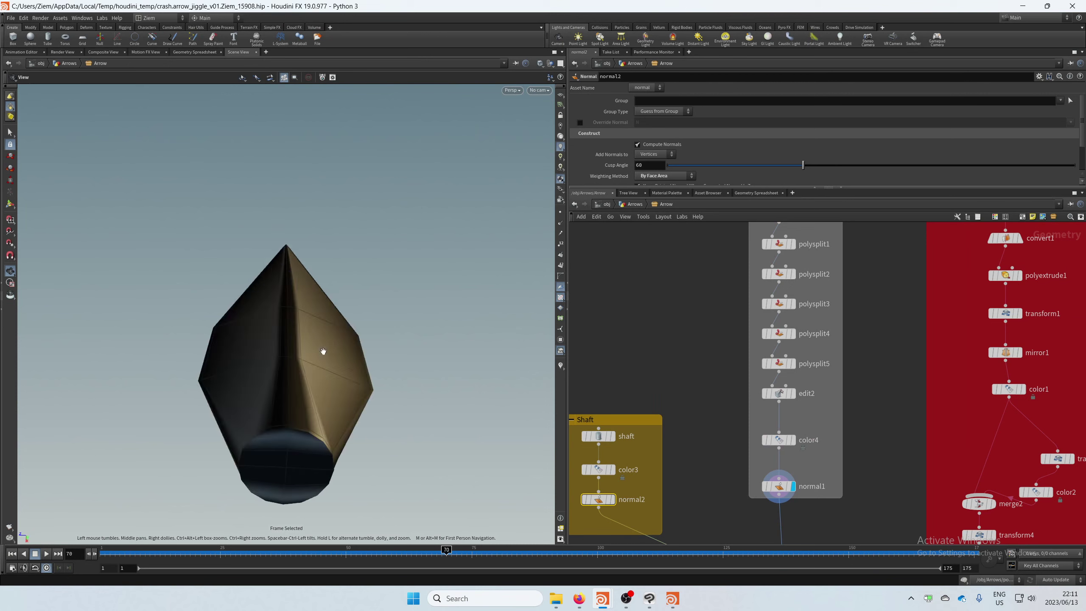
scroll(874, 373, "down", 2)
middle_click_drag(873, 373, 839, 370)
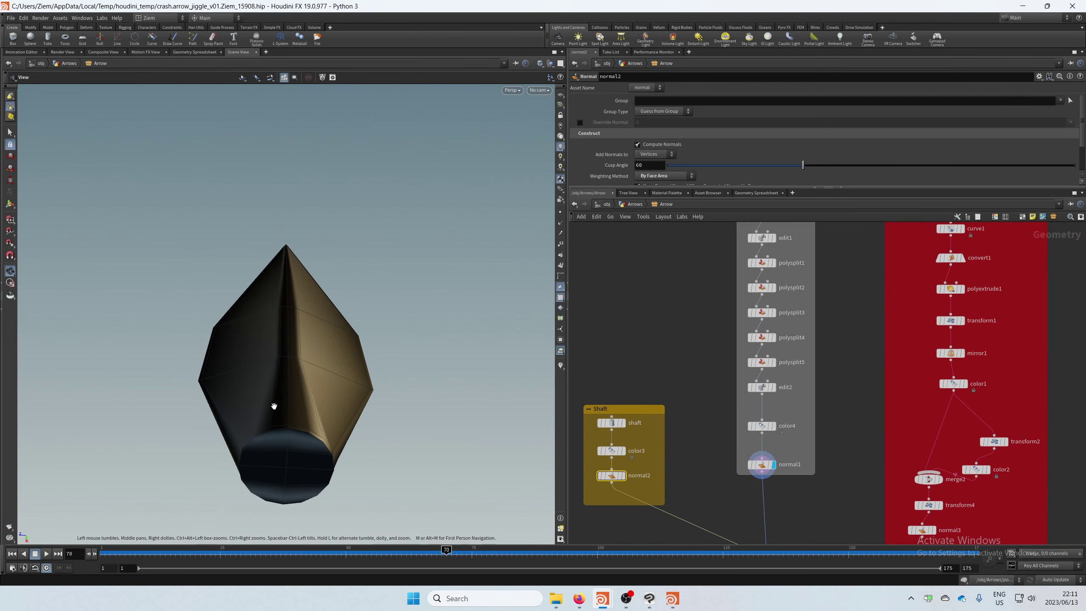
right_click_drag(274, 407, 294, 386)
left_click_drag(294, 386, 2, 474)
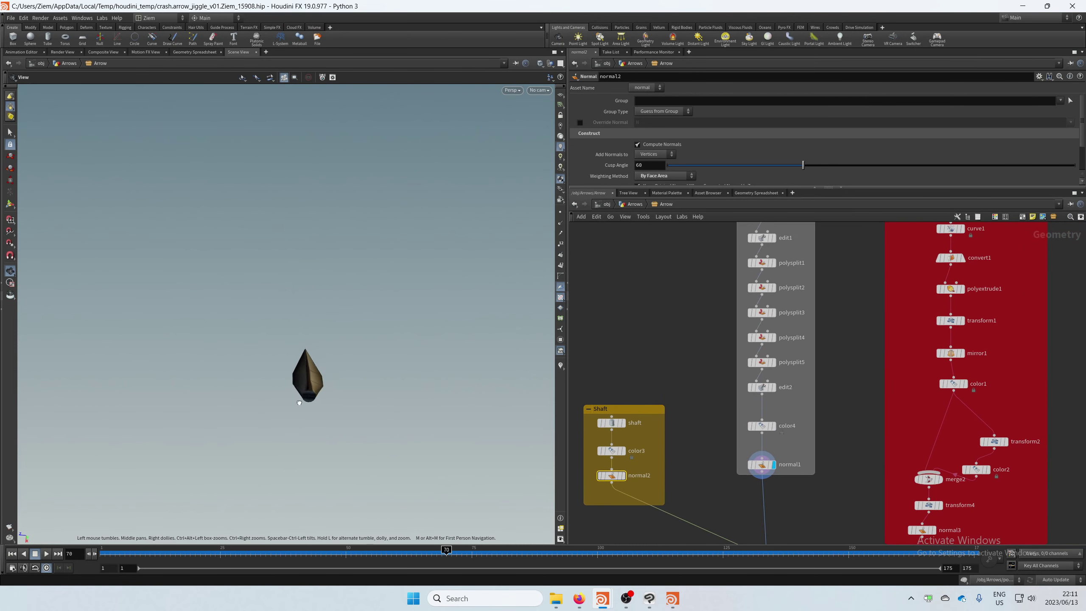
left_click_drag(300, 403, 311, 242)
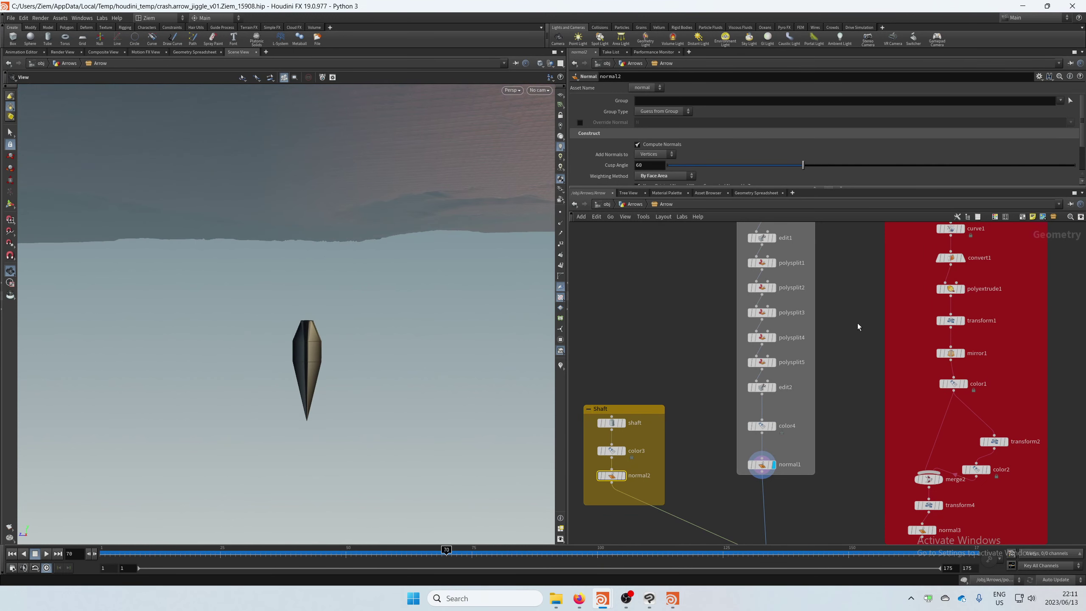
Display normal3 at the end of the red box and frame the arrow's feathers in the viewport
middle_click_drag(856, 323, 670, 257)
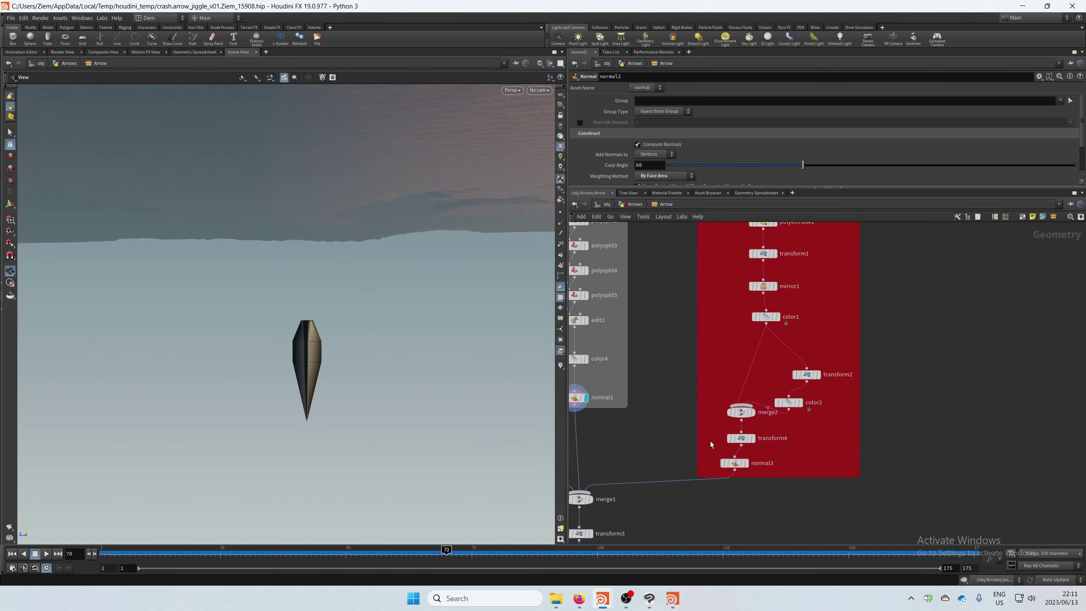
left_click(743, 463)
left_click(735, 462)
key("f")
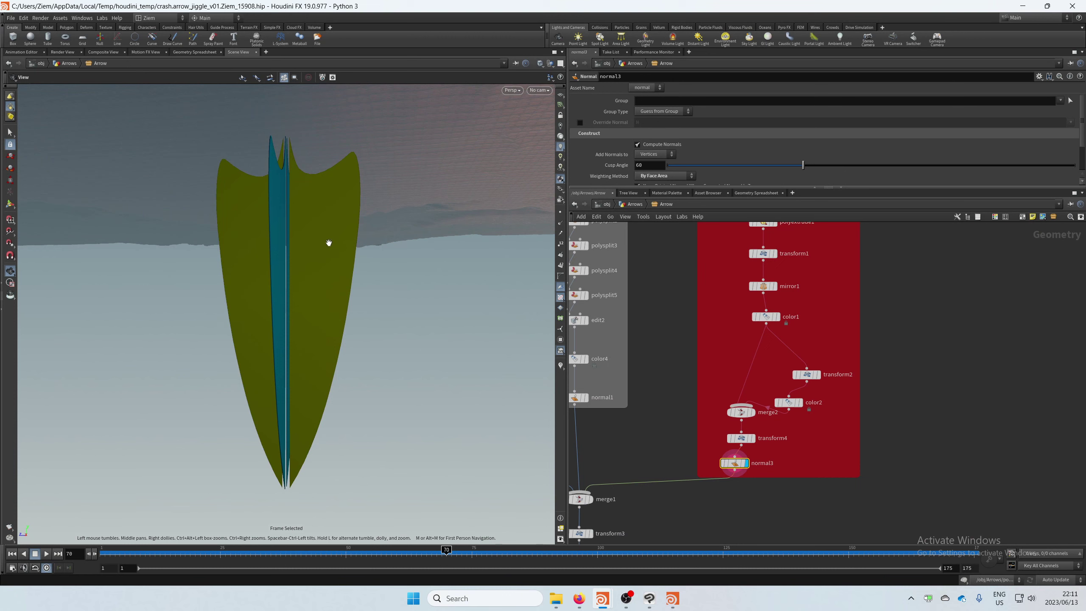
Display the OUT_Arrow null below pack1 and return to the Arrows network
middle_click_drag(625, 475, 712, 361)
middle_click_drag(715, 412, 742, 379)
scroll(734, 375, "up", 3)
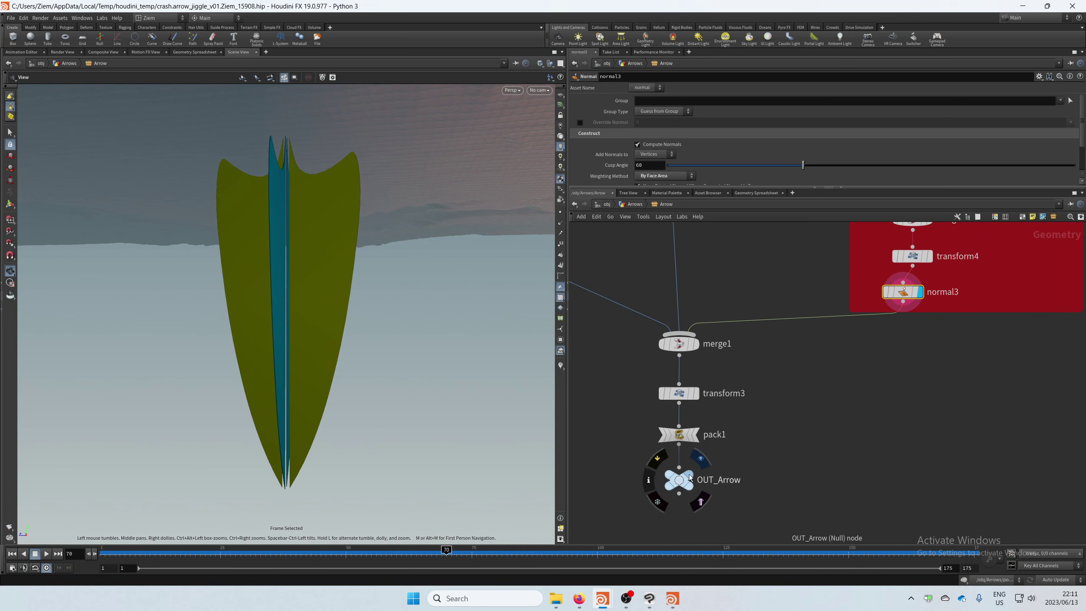
left_click(699, 459)
left_click(631, 204)
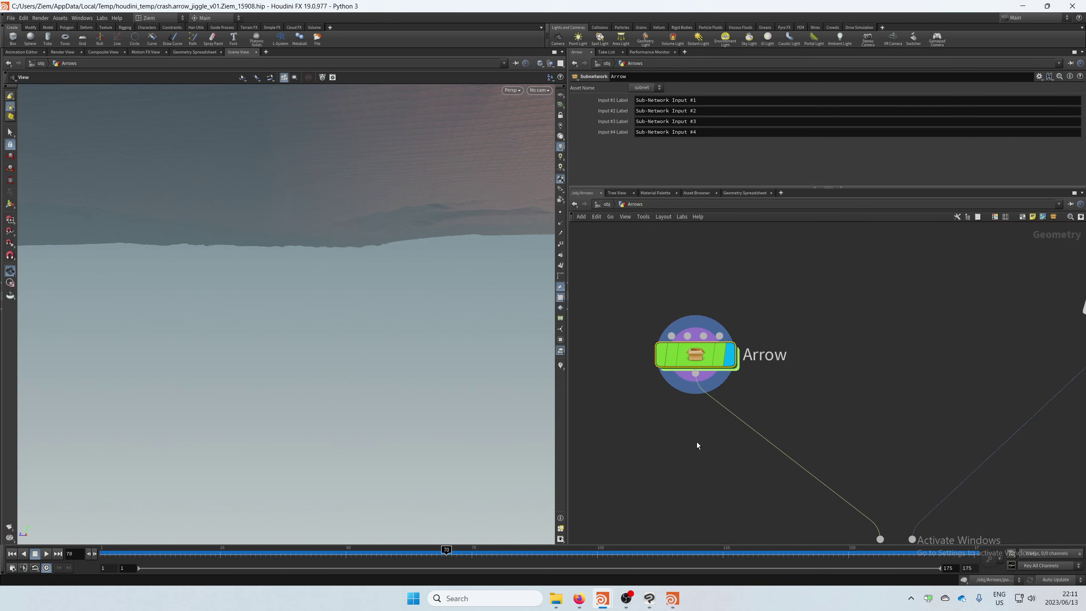
Display the OUT node below copytopoints2 and view frame 1 through cam1
middle_click_drag(717, 461, 691, 376)
scroll(722, 428, "down", 2)
middle_click_drag(834, 456, 799, 360)
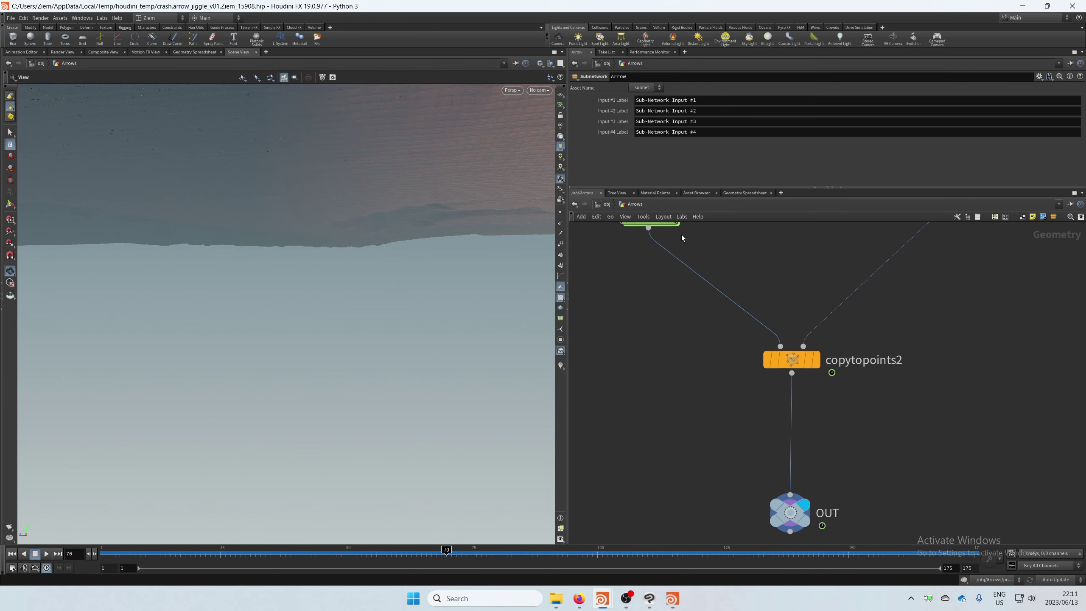
left_click_drag(681, 400, 626, 446)
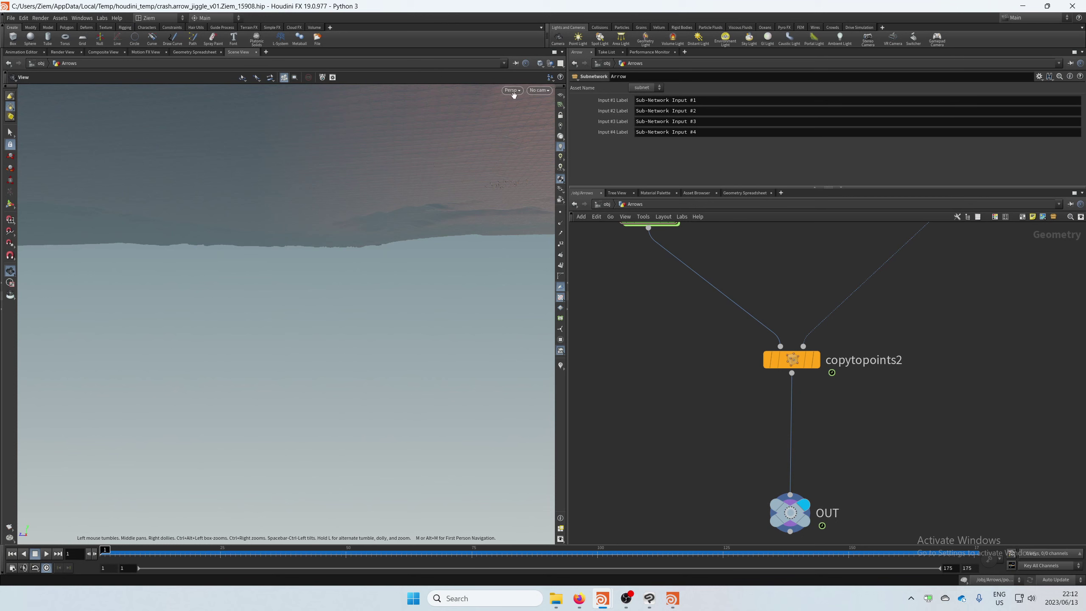
left_click(537, 90)
left_click(546, 130)
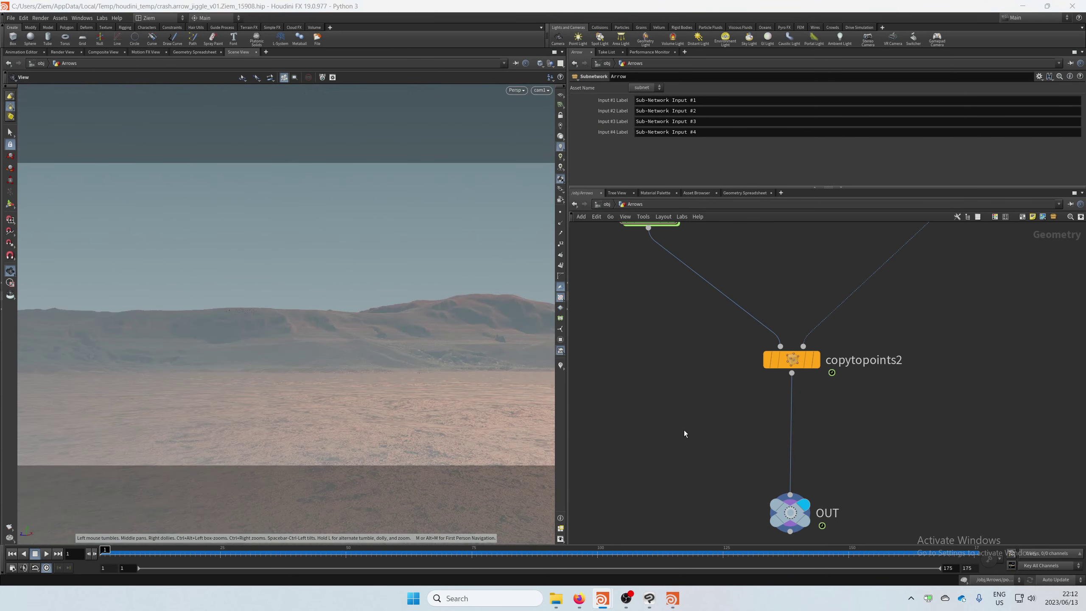
Go up to the obj level, play the arrow animation through cam1 and scrub to frame 145
left_click(606, 205)
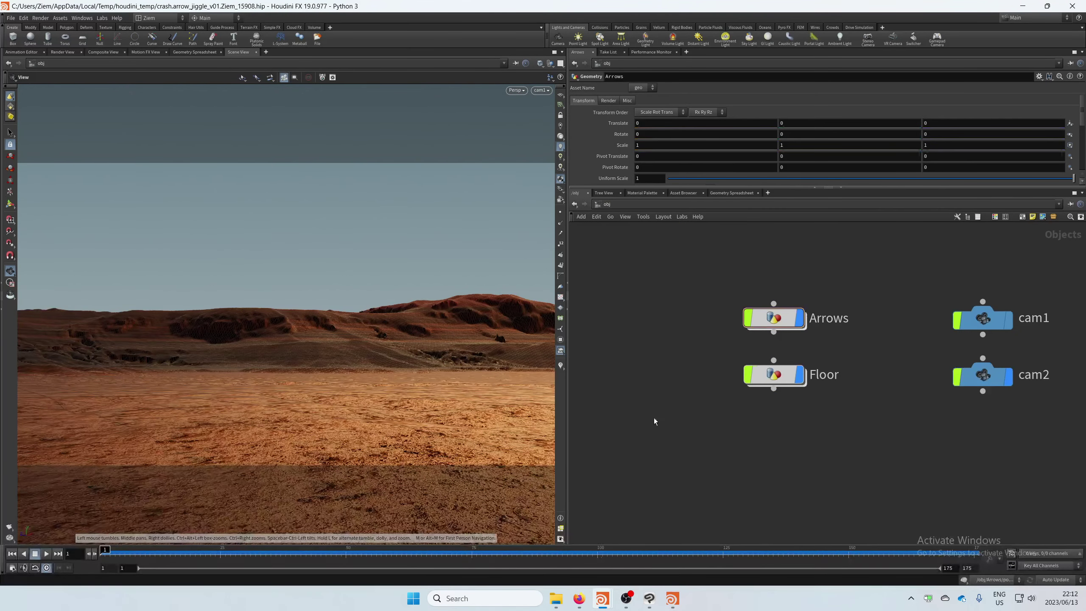
left_click(47, 553)
left_click(791, 554)
left_click_drag(774, 558, 823, 556)
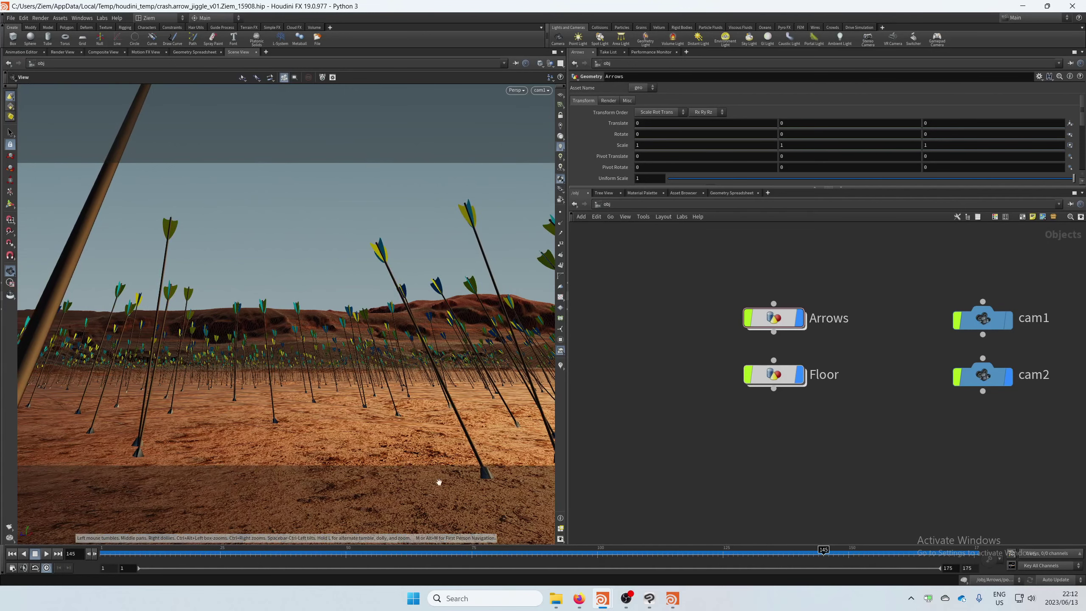
Tumble the view off cam1 to inspect the landed arrows from above and open the Arrows network
left_click_drag(369, 335, 586, 409)
double_click(774, 317)
middle_click_drag(785, 311, 728, 464)
middle_click_drag(708, 323, 647, 494)
scroll(646, 494, "up", 1)
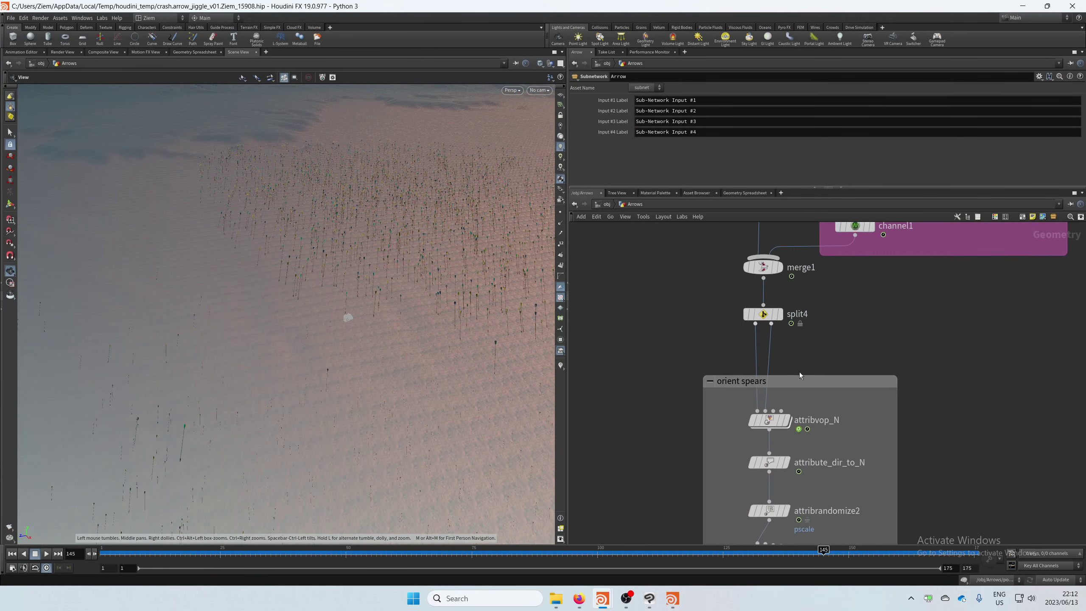
Set the Uniform Scale of transform1, branching off normal1 above attribvop_V_direction, to 1.7
scroll(707, 308, "down", 4)
middle_click_drag(664, 268, 678, 475)
middle_click_drag(852, 312, 845, 459)
scroll(852, 325, "up", 3)
left_click(812, 341)
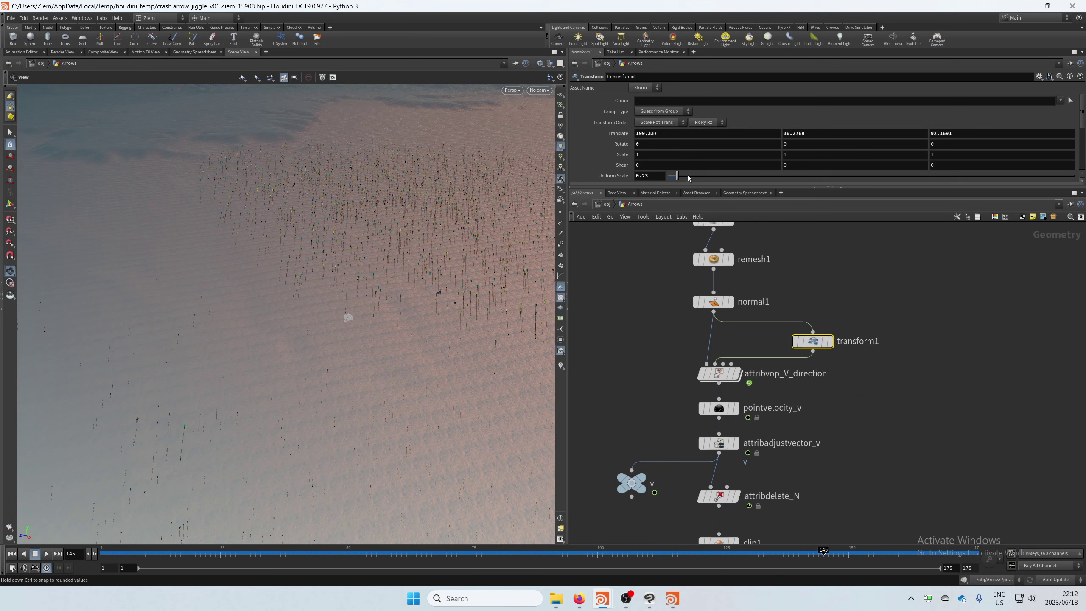
left_click(737, 175)
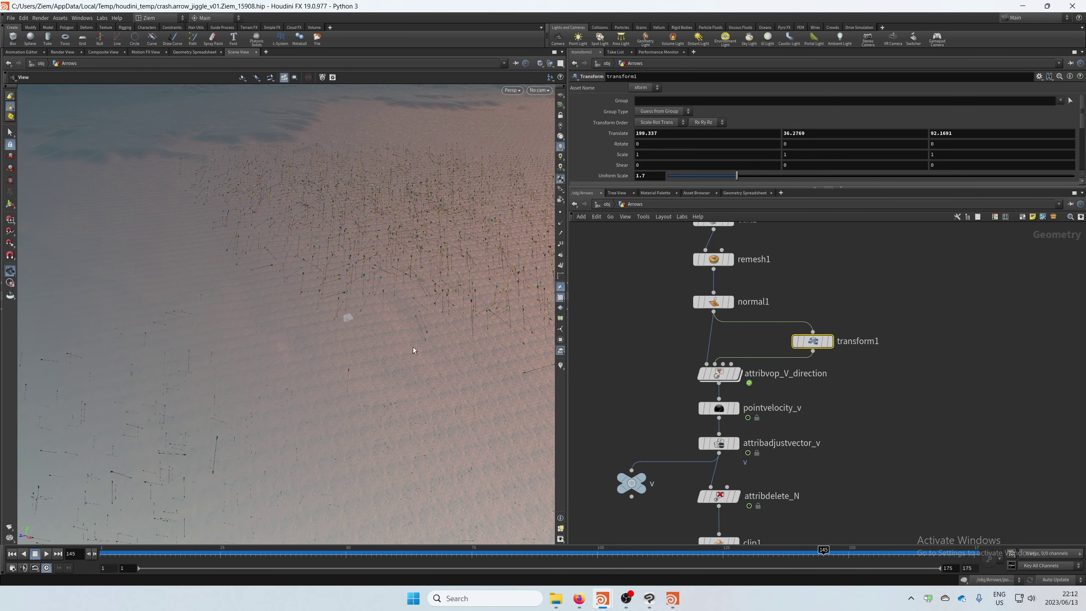
Return to frame 1, show transform1's mesh and handle in the viewport, and set its Uniform Scale to 2.84
key("ctrl+Up")
left_click_drag(288, 313, 207, 367)
left_click_drag(858, 284, 831, 323)
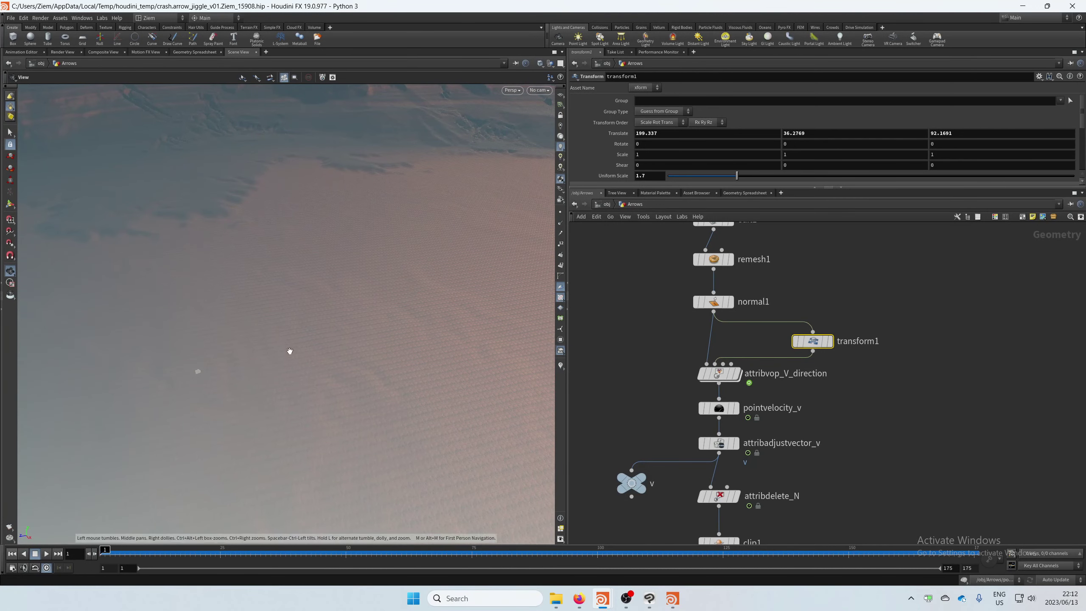
left_click_drag(290, 351, 236, 364)
scroll(272, 362, "down", 2)
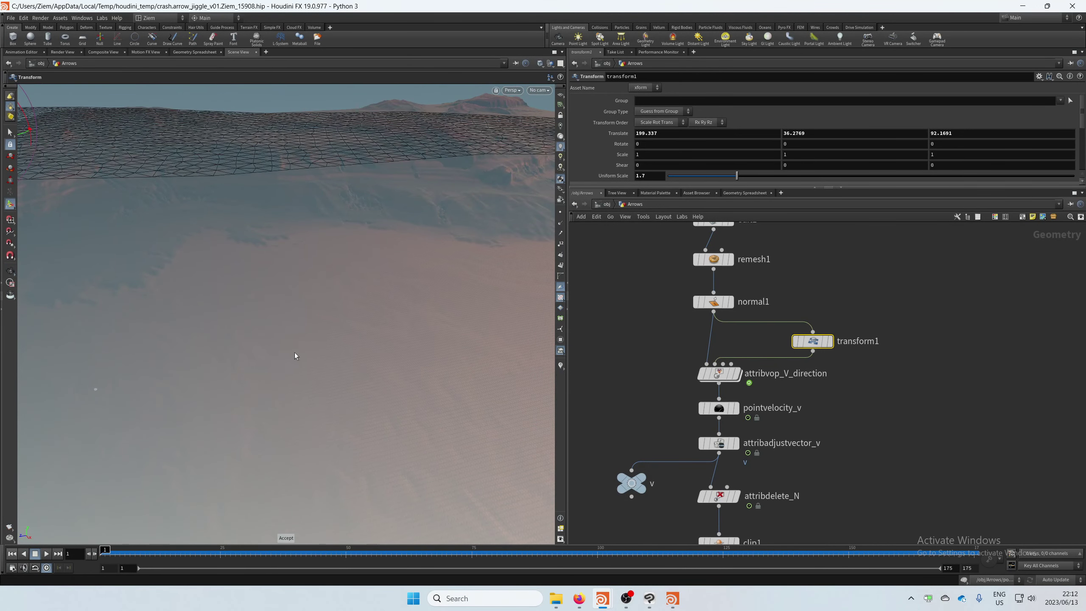
scroll(403, 243, "down", 3)
left_click_drag(351, 250, 354, 316)
key("t")
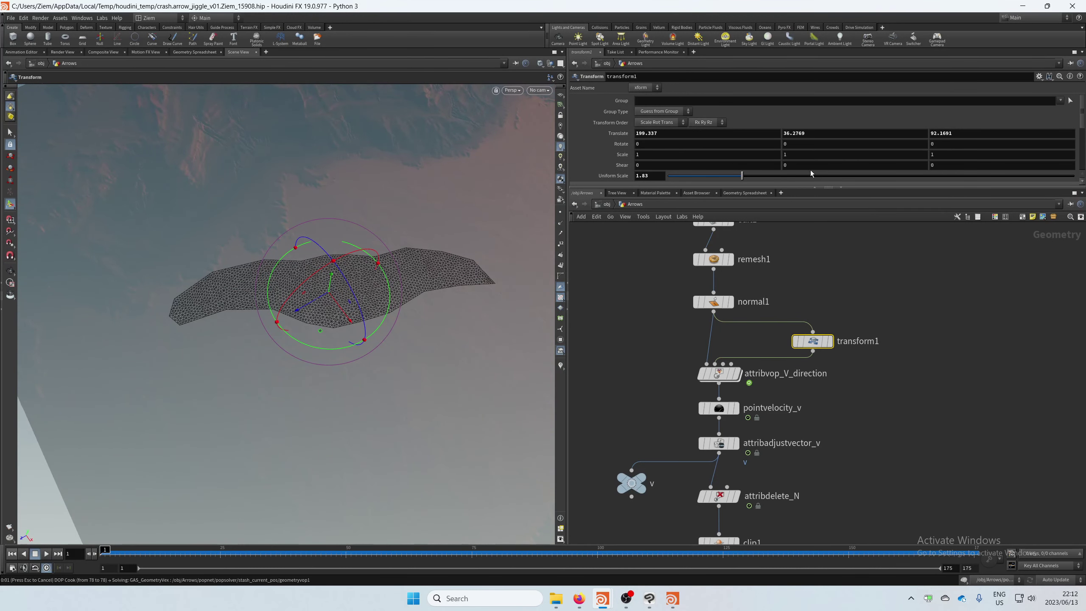
left_click(787, 176)
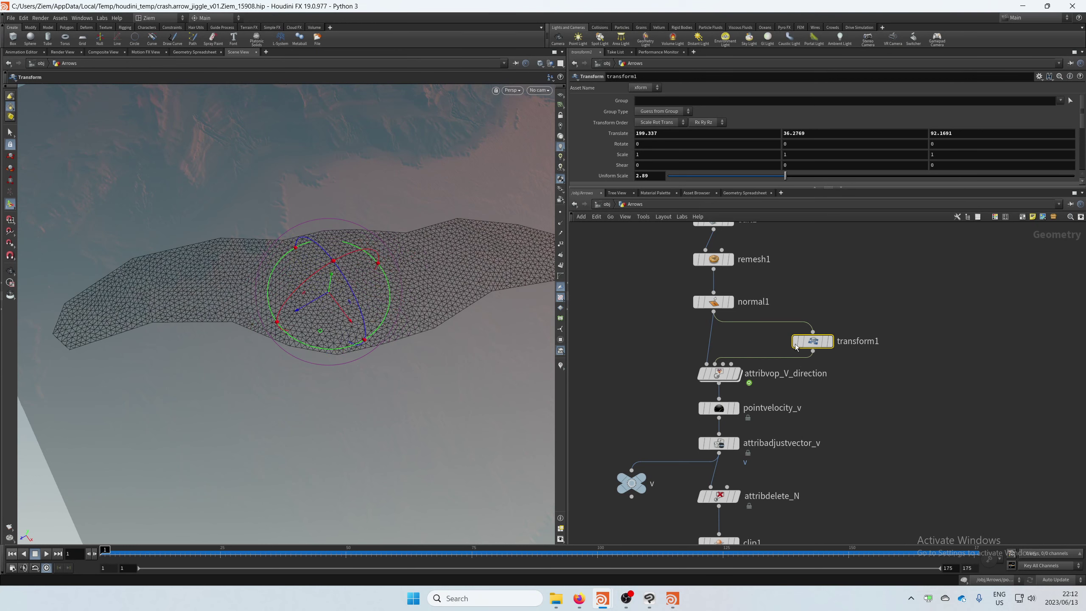
left_click_drag(906, 400, 884, 422)
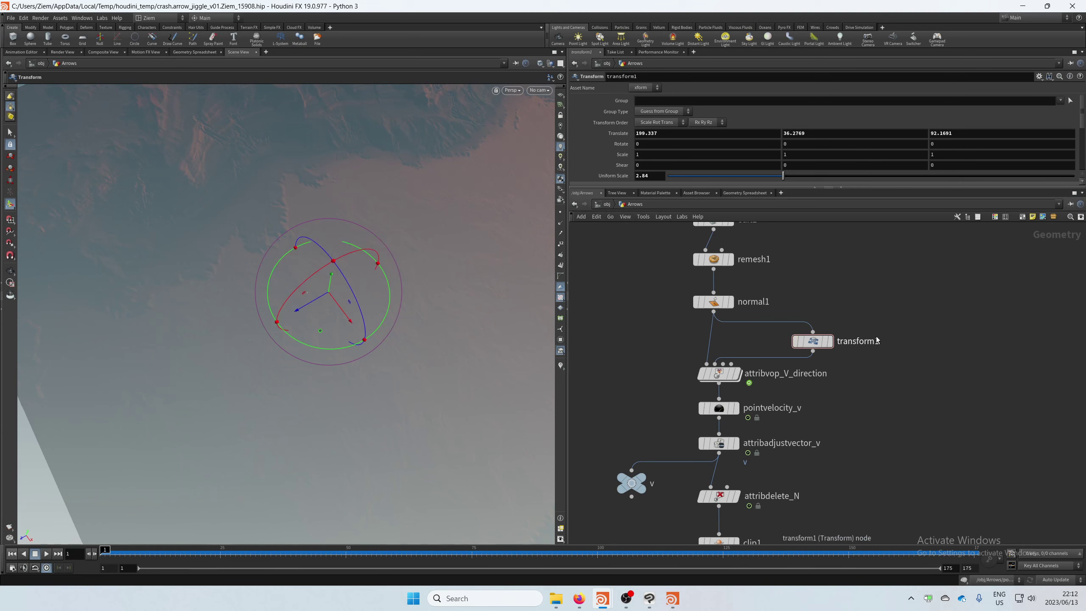
Follow the Arrows network down from transform1 past the CHOPS box to copytopoints2 and the OUT node
middle_click_drag(894, 447, 914, 259)
middle_click_drag(870, 515, 902, 349)
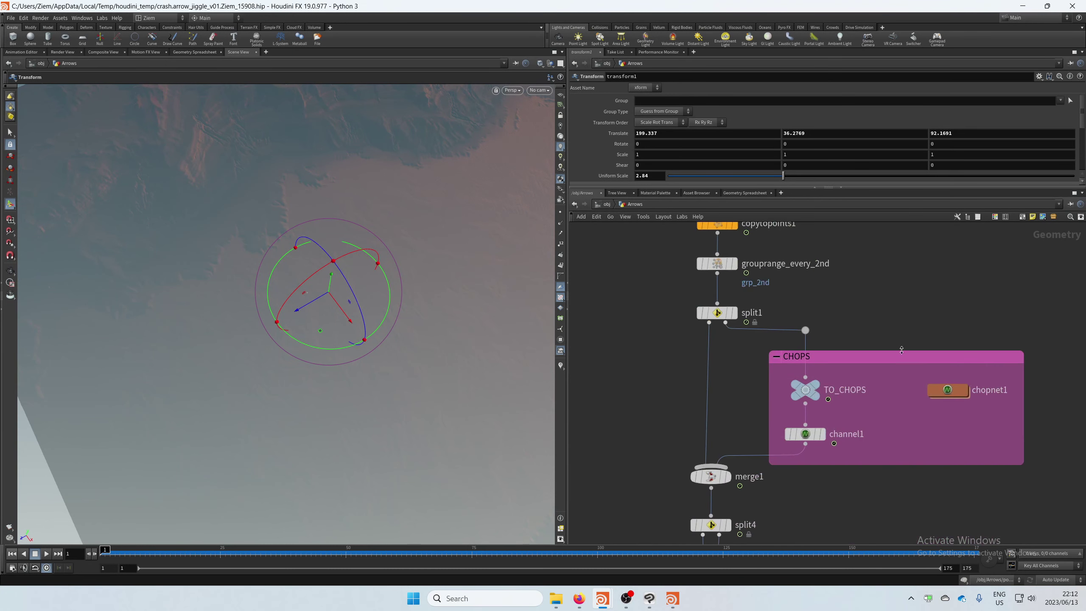
middle_click_drag(636, 491, 687, 235)
middle_click_drag(674, 428, 650, 229)
middle_click_drag(652, 537, 701, 359)
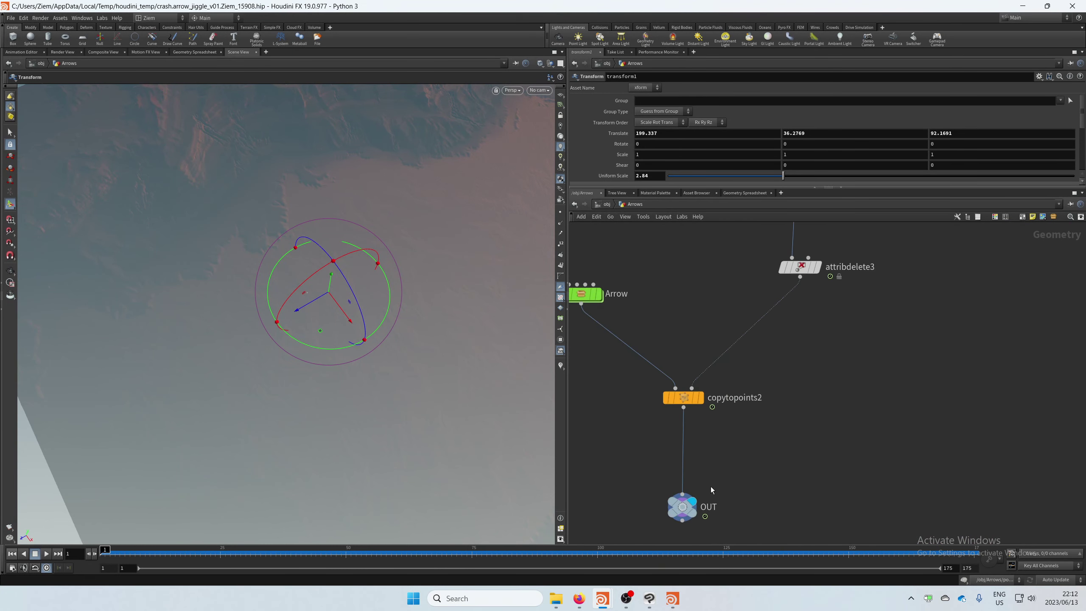
Dismiss the Python error dialogs and go back up the Arrows network to transform1 and the v node
key("Escape")
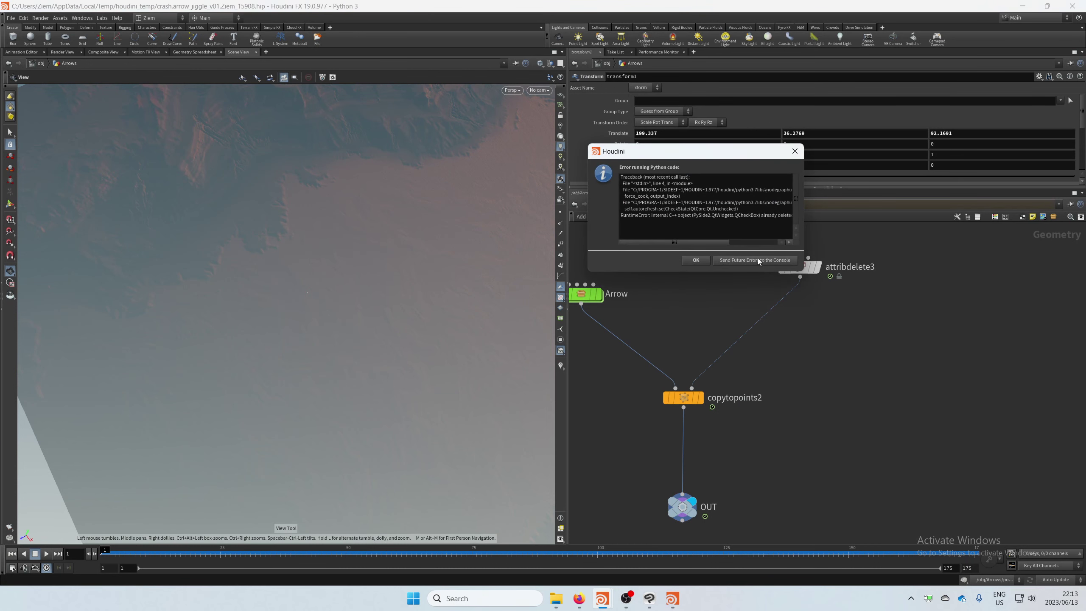
left_click(751, 260)
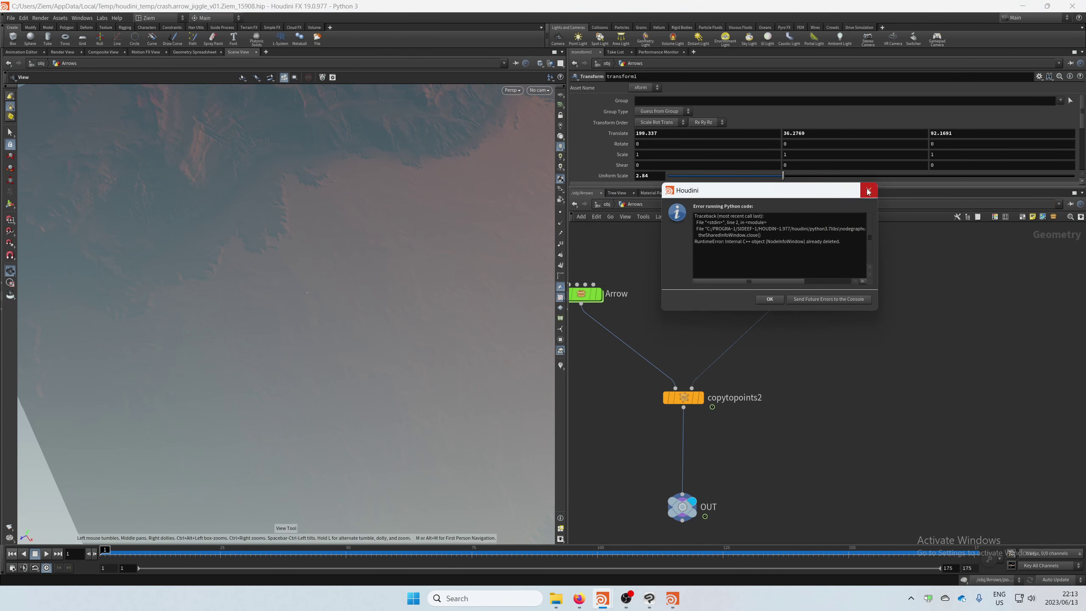
left_click(821, 299)
middle_click_drag(713, 244, 706, 500)
scroll(684, 272, "down", 3)
middle_click_drag(679, 264, 684, 457)
scroll(685, 457, "up", 1)
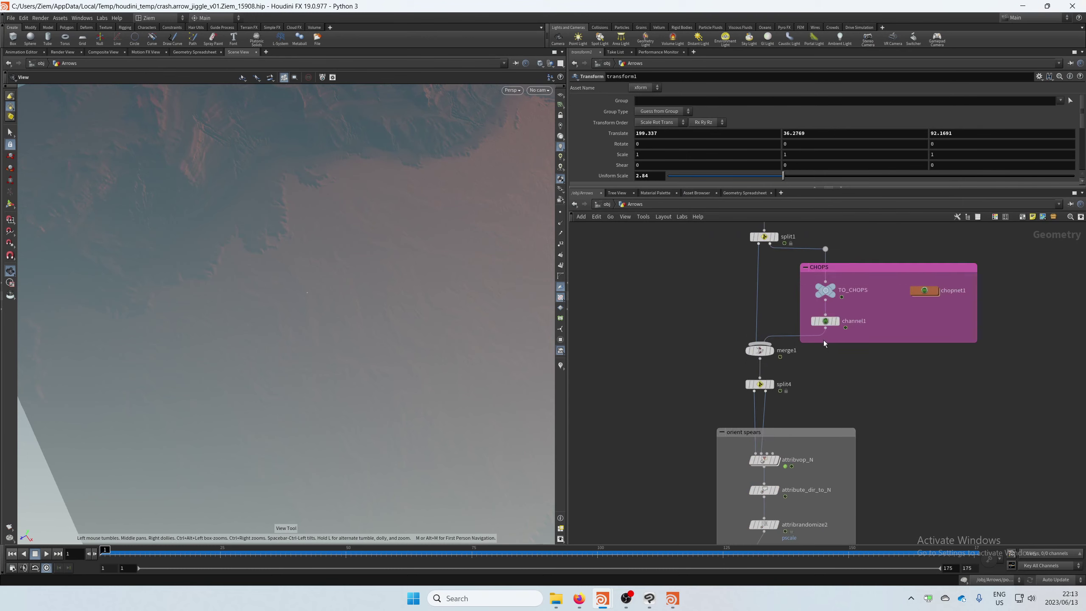
middle_click_drag(710, 273, 676, 500)
middle_click_drag(714, 307, 678, 410)
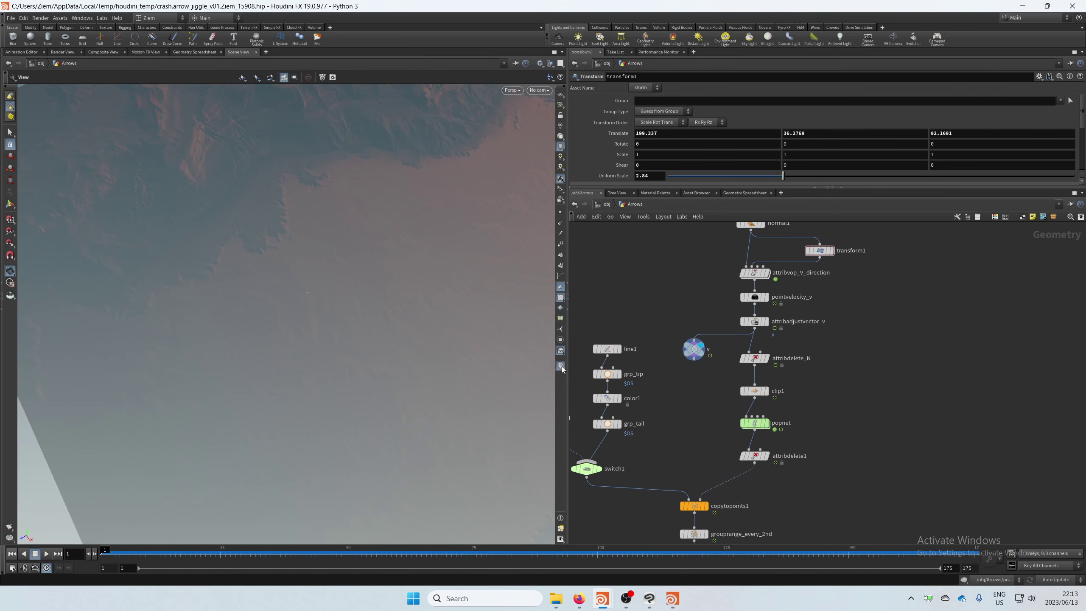
Show the v node's velocity trails in the viewport and set transform1's Uniform Scale to 4
middle_click_drag(319, 159, 338, 301)
left_click_drag(339, 302, 324, 278)
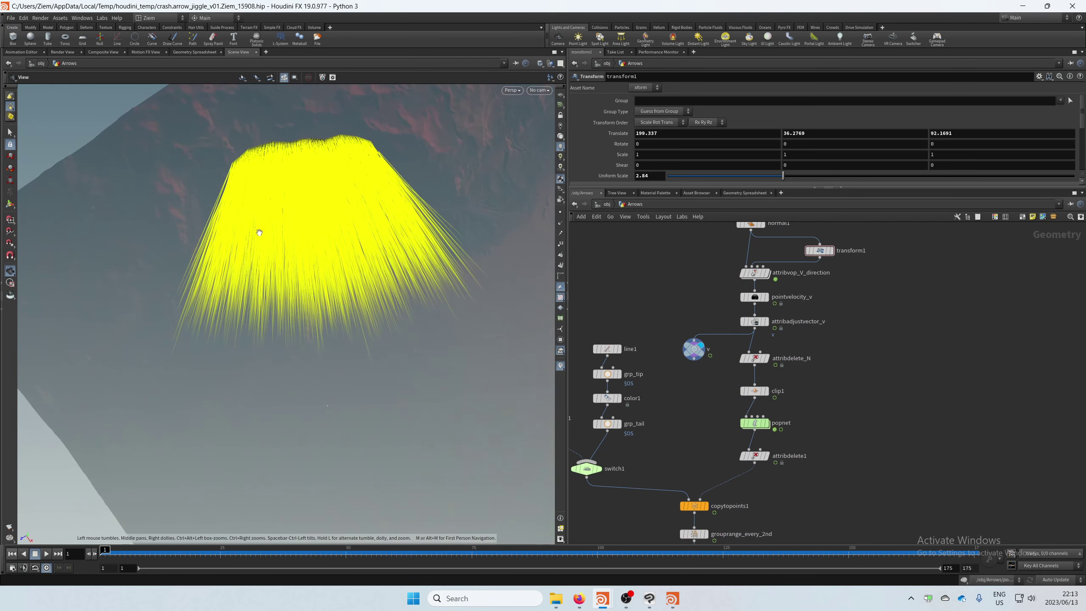
middle_click_drag(886, 286, 879, 309)
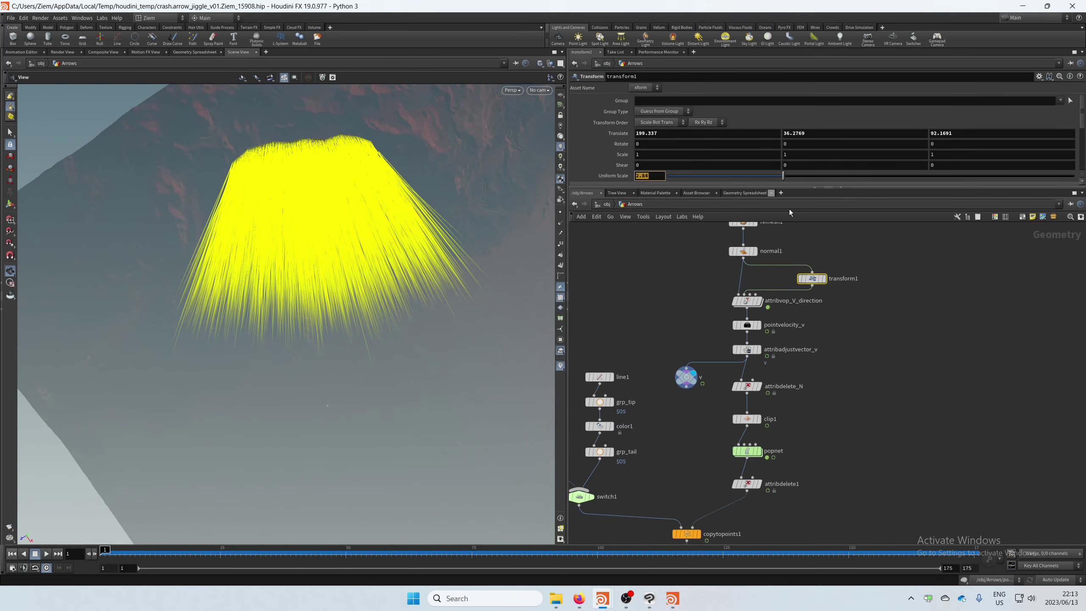
type("4")
key("Return")
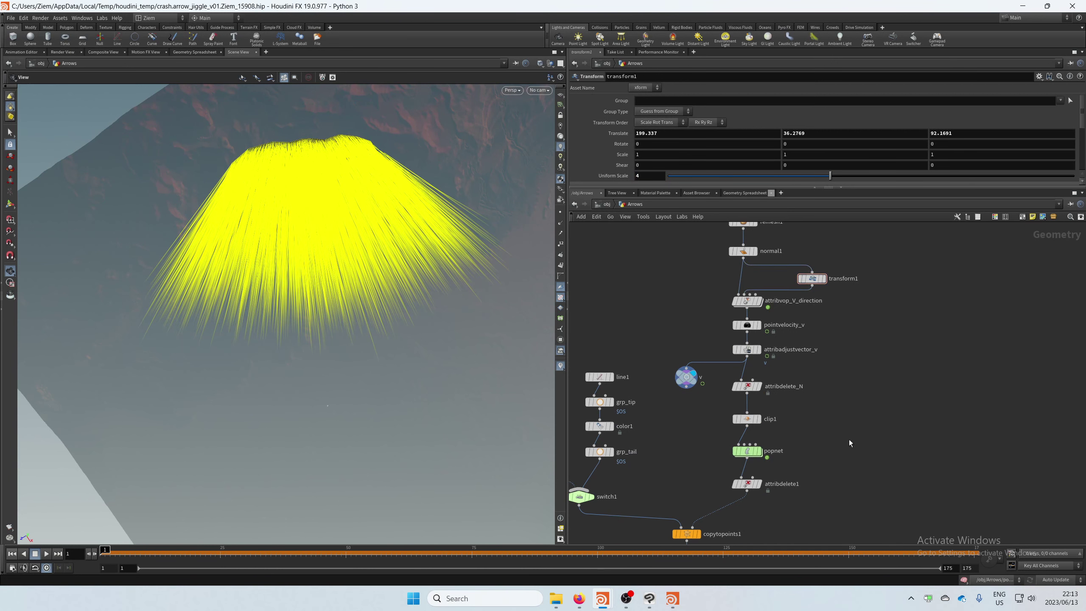
Hide the velocity trails and display the OUT node below copytopoints2 at the end of the Arrows network
middle_click_drag(849, 440, 886, 236)
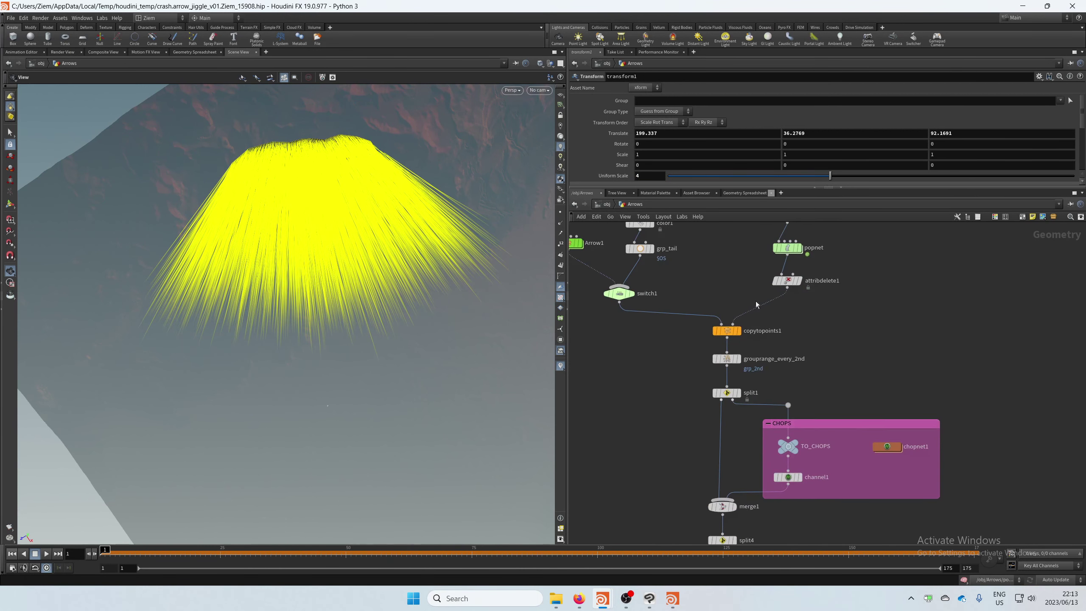
left_click(558, 366)
middle_click_drag(628, 466, 640, 335)
middle_click_drag(638, 424, 657, 297)
middle_click_drag(620, 492, 633, 320)
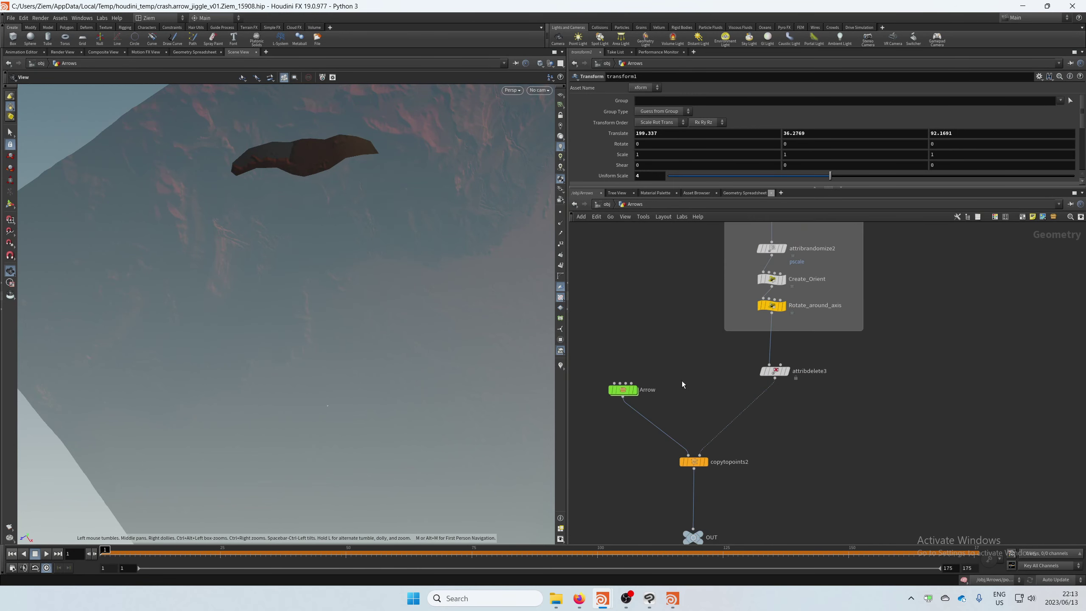
middle_click_drag(674, 449, 698, 346)
scroll(724, 417, "up", 2)
middle_click_drag(751, 446, 739, 507)
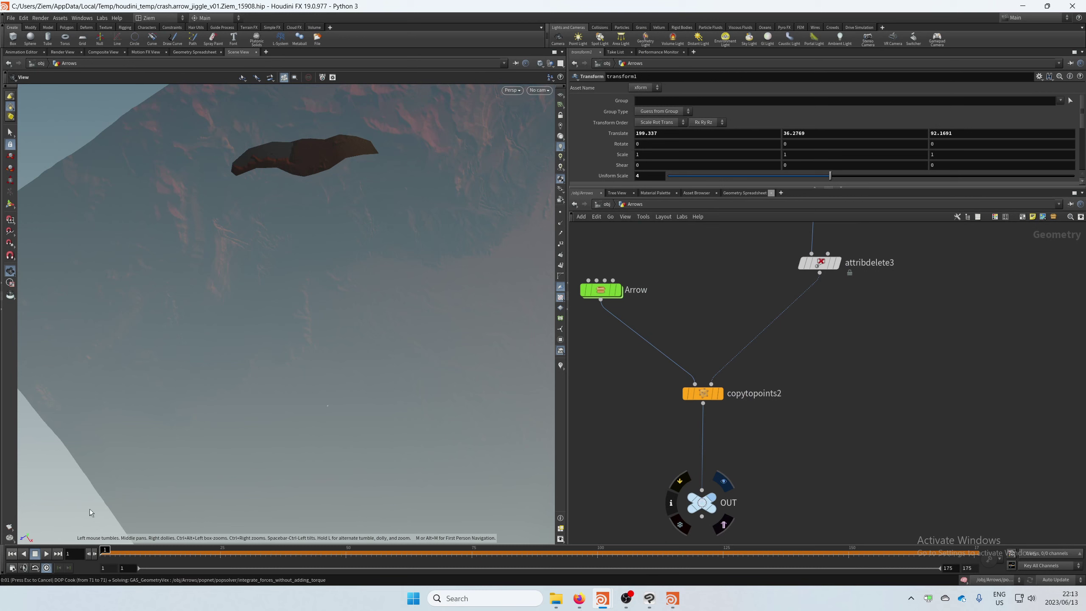
Play the arrow simulation, look at it through cam1, and stop playback once the arrows have landed
left_click(46, 554)
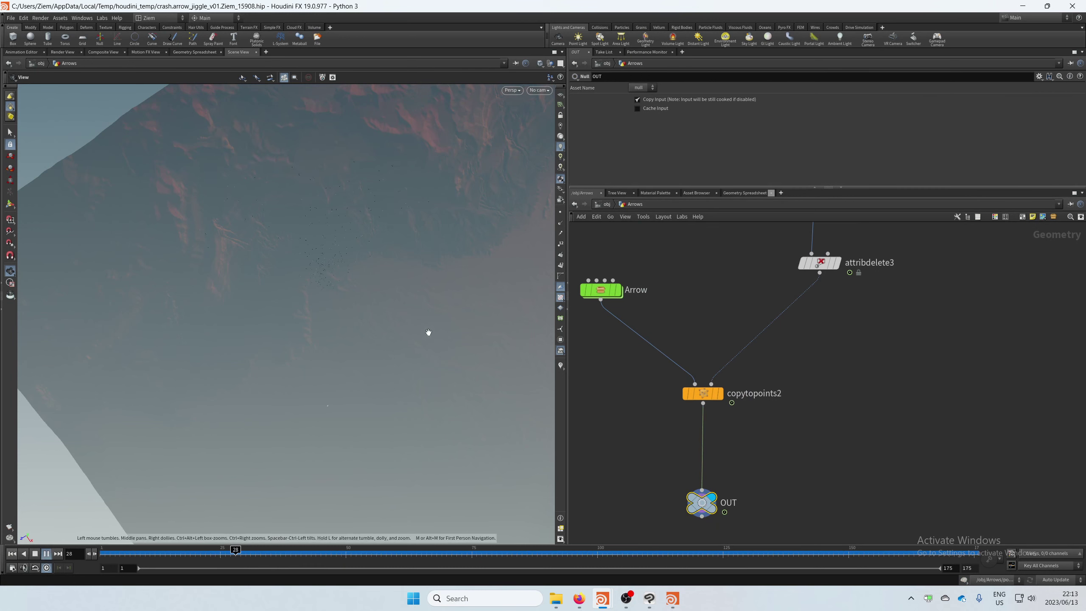
scroll(428, 332, "up", 2)
left_click(539, 90)
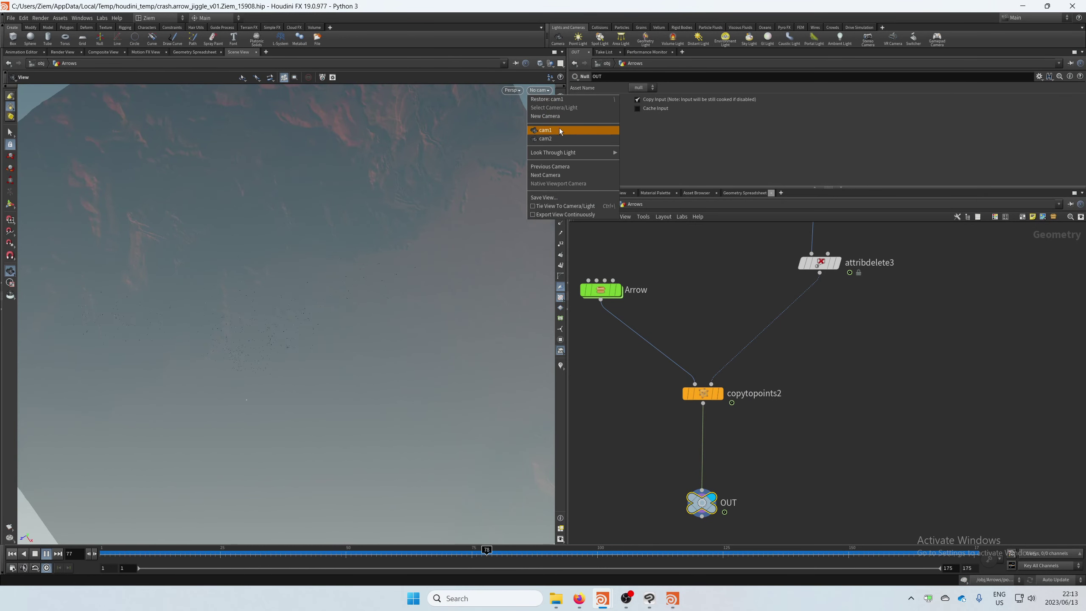
left_click(559, 131)
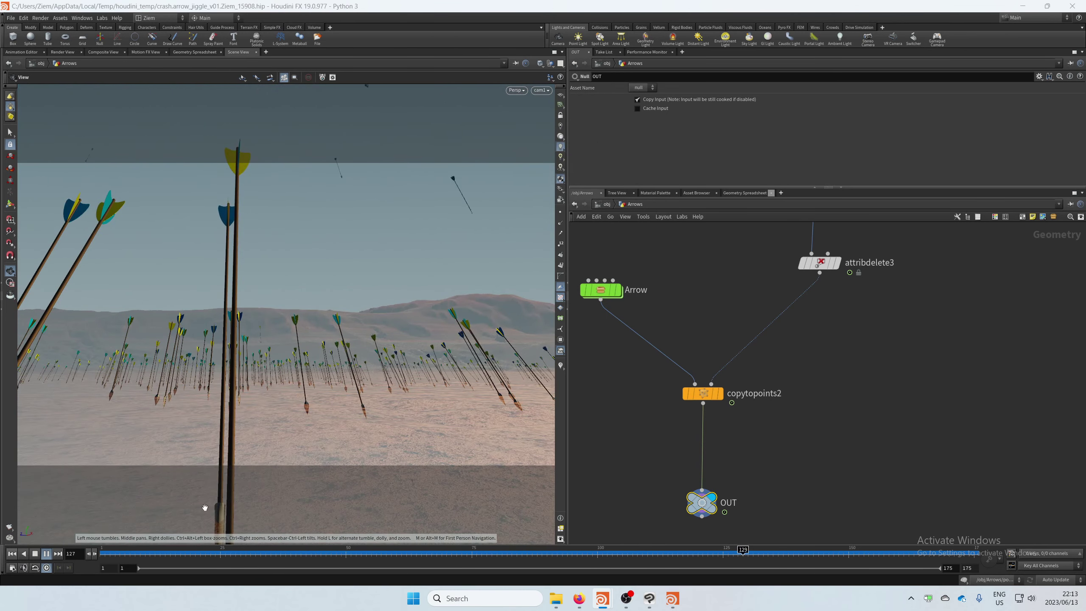
left_click(35, 554)
Tumble the view off cam1 towards the landed arrows and replay the simulation from that angle
middle_click_drag(306, 381, 198, 376)
left_click_drag(197, 376, 414, 450)
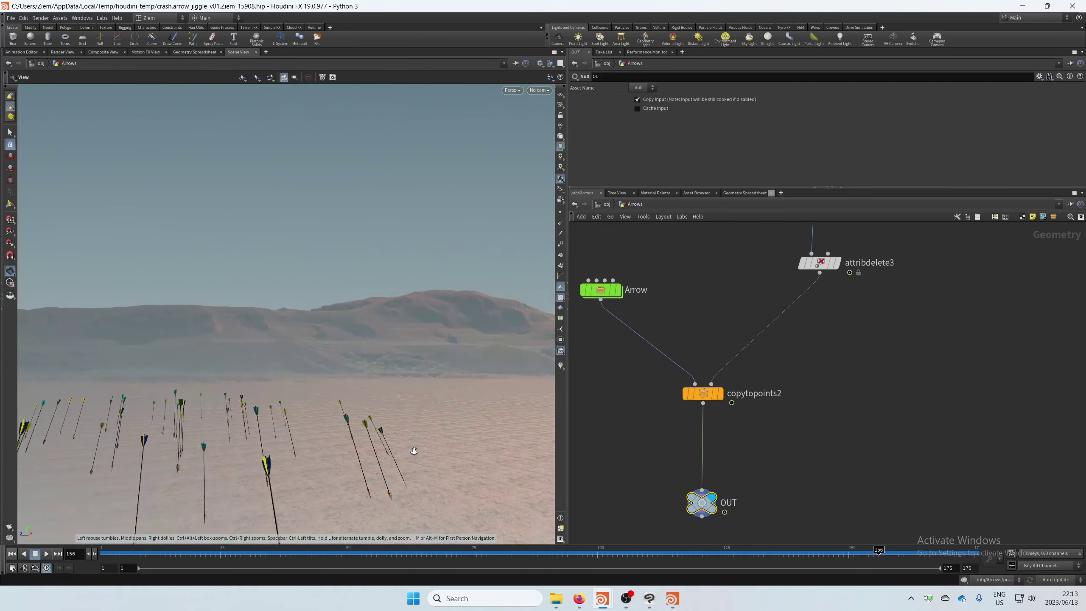
left_click(46, 554)
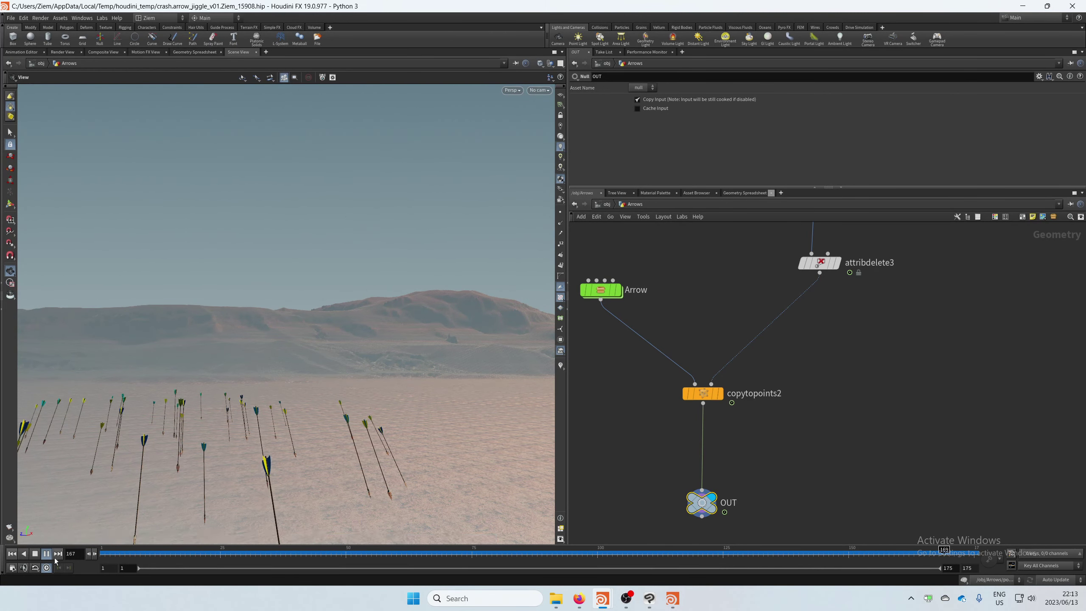
left_click(35, 555)
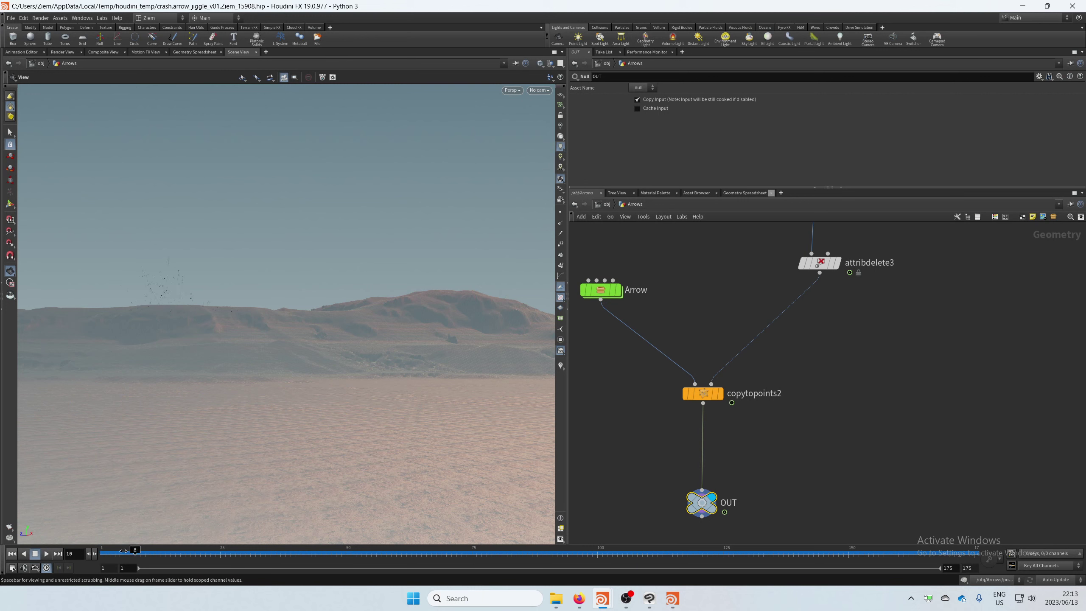
Return to frame 1, go back up the Arrows network to transform1, and look through cam1
left_click_drag(123, 551, 103, 551)
middle_click_drag(735, 310, 728, 477)
scroll(621, 268, "down", 3)
middle_click_drag(621, 268, 695, 516)
middle_click_drag(834, 243, 885, 409)
scroll(783, 228, "up", 6)
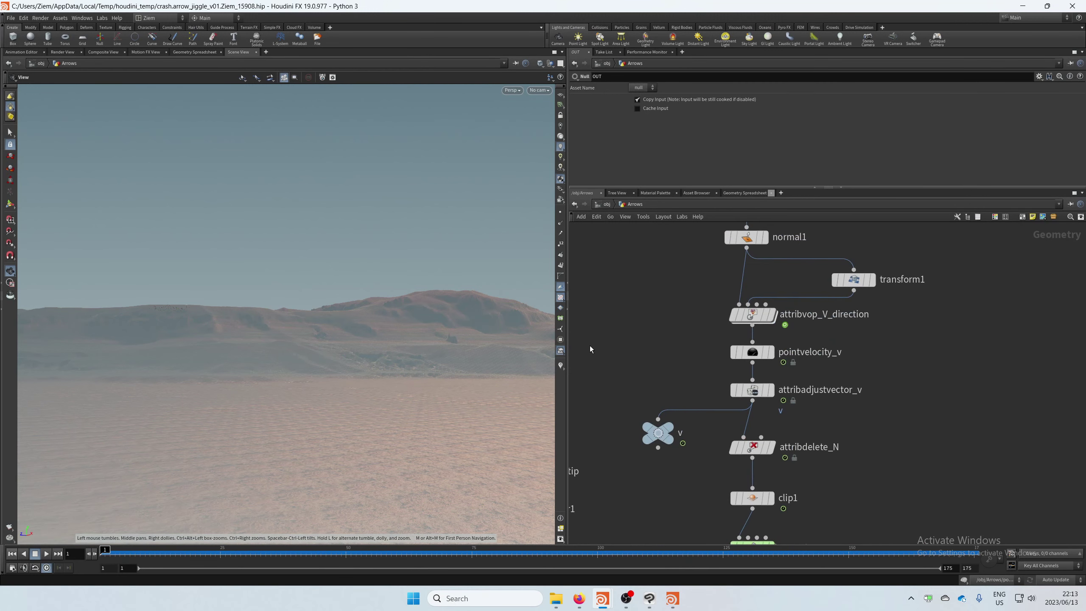
middle_click_drag(672, 350, 673, 355)
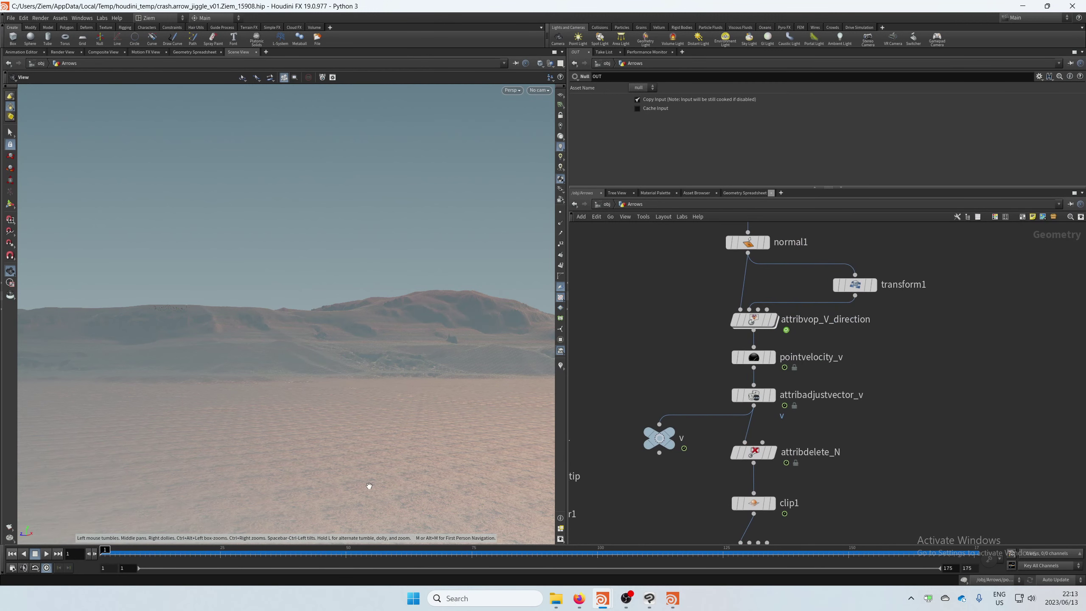
scroll(636, 366, "down", 3)
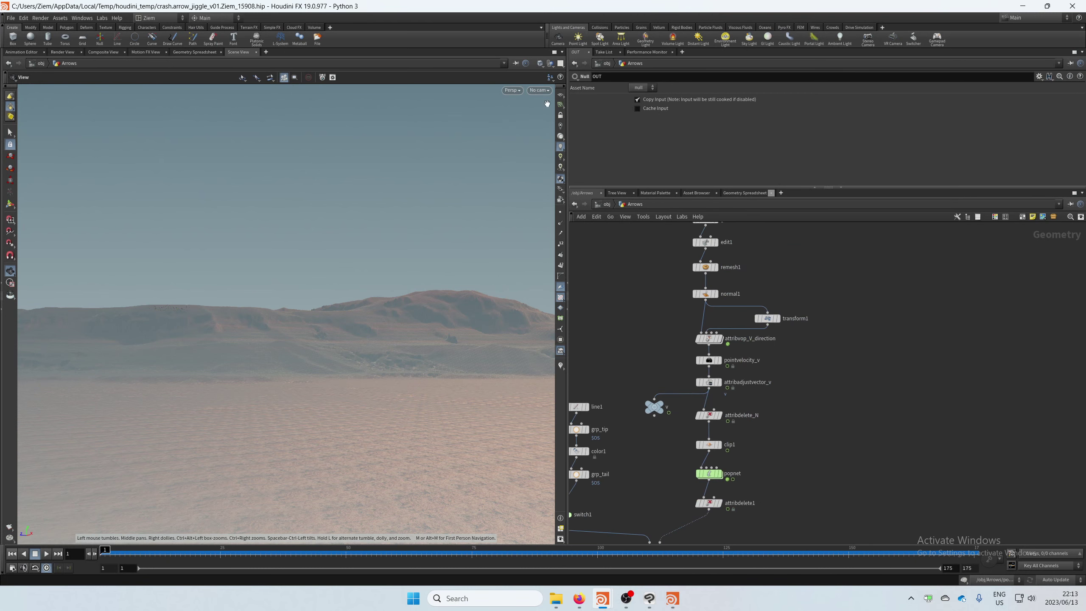
left_click(540, 90)
left_click(556, 132)
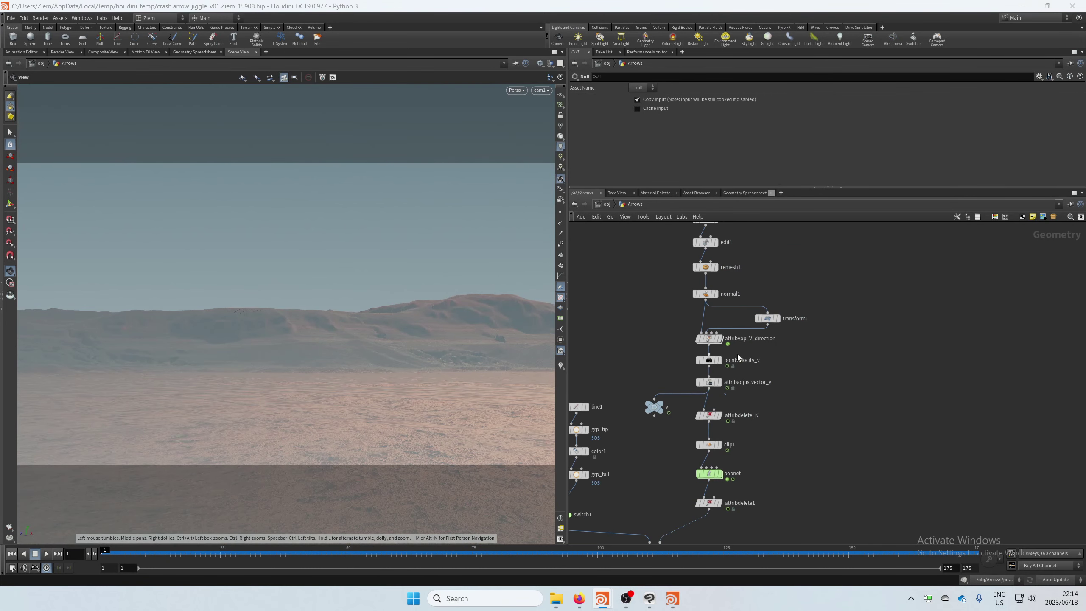
Try a Uniform Scale of 1 on transform1 and settle on .2
middle_click_drag(812, 416, 838, 401)
middle_click_drag(683, 448, 712, 492)
left_click(819, 341)
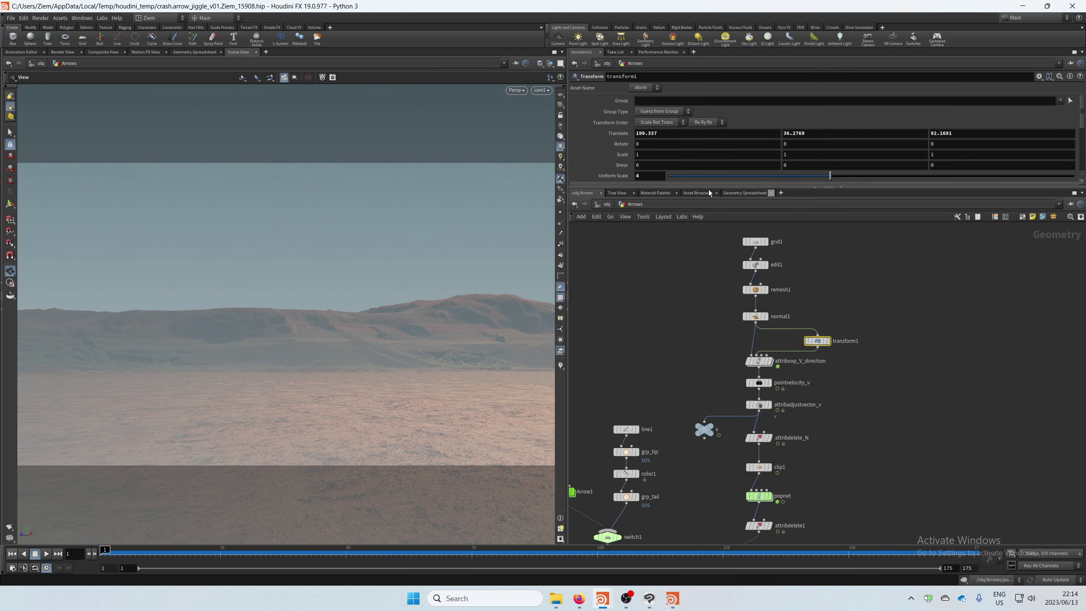
type("1")
key("Return")
left_click(648, 176)
type(".2")
key("Return")
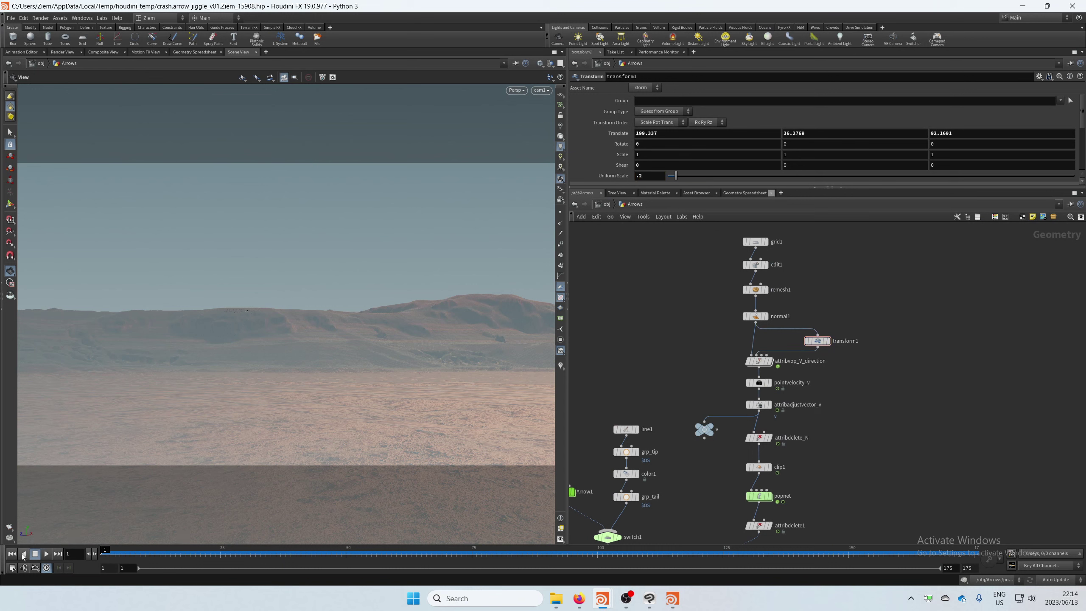
Play the simulation through cam1 from the object level with the Floor visible, and stop at frame 160
left_click(47, 553)
key("u")
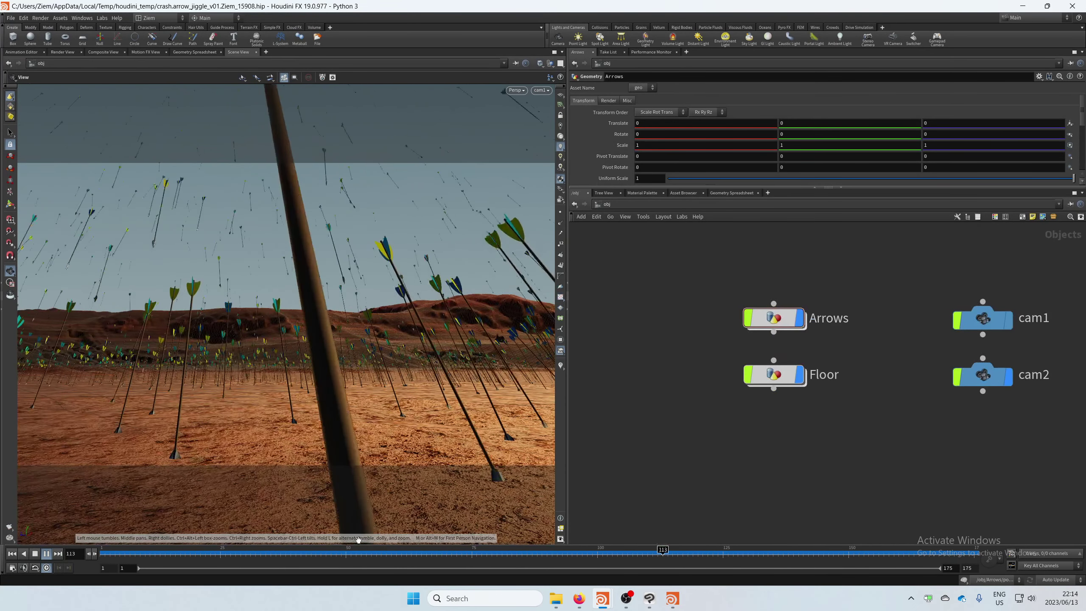
left_click(35, 554)
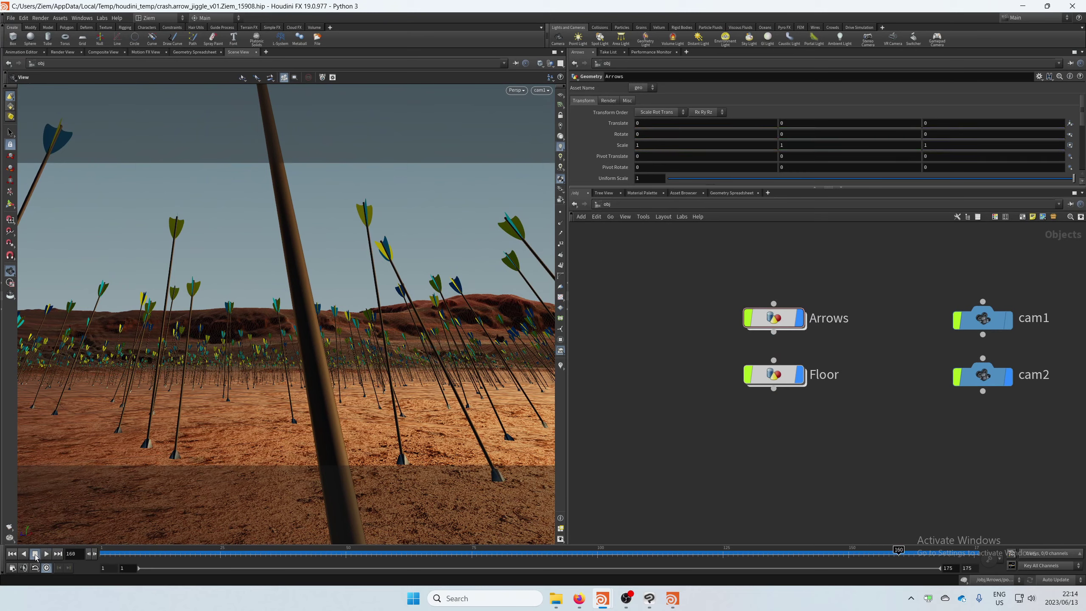
Tumble off cam1 to inspect the spread of landed arrows from above, and return to the cam1 view
right_click_drag(347, 359, 274, 366)
left_click_drag(274, 366, 338, 431)
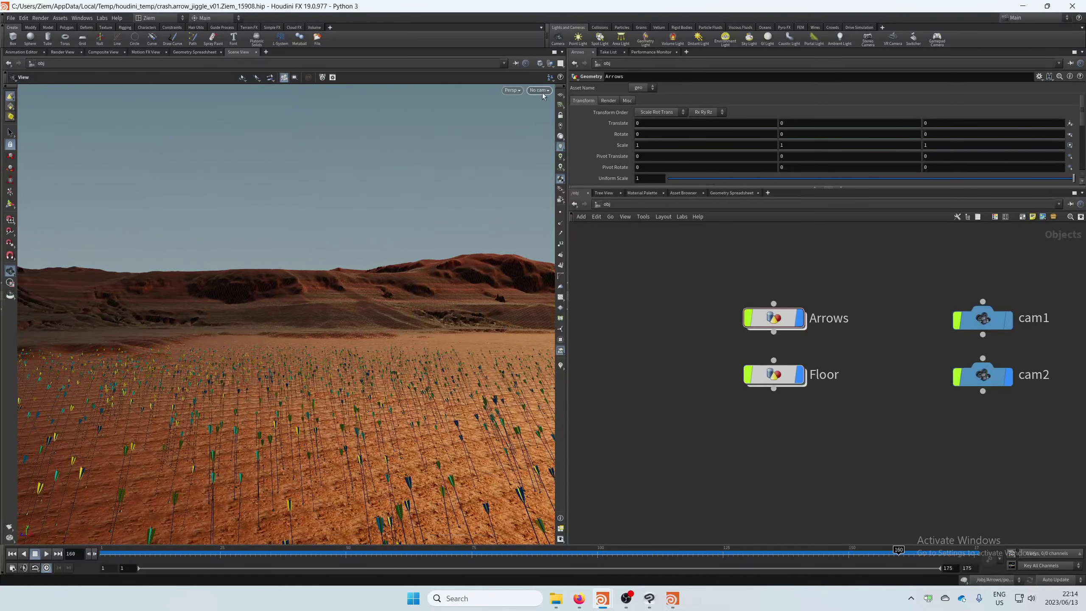
left_click(539, 91)
left_click(551, 129)
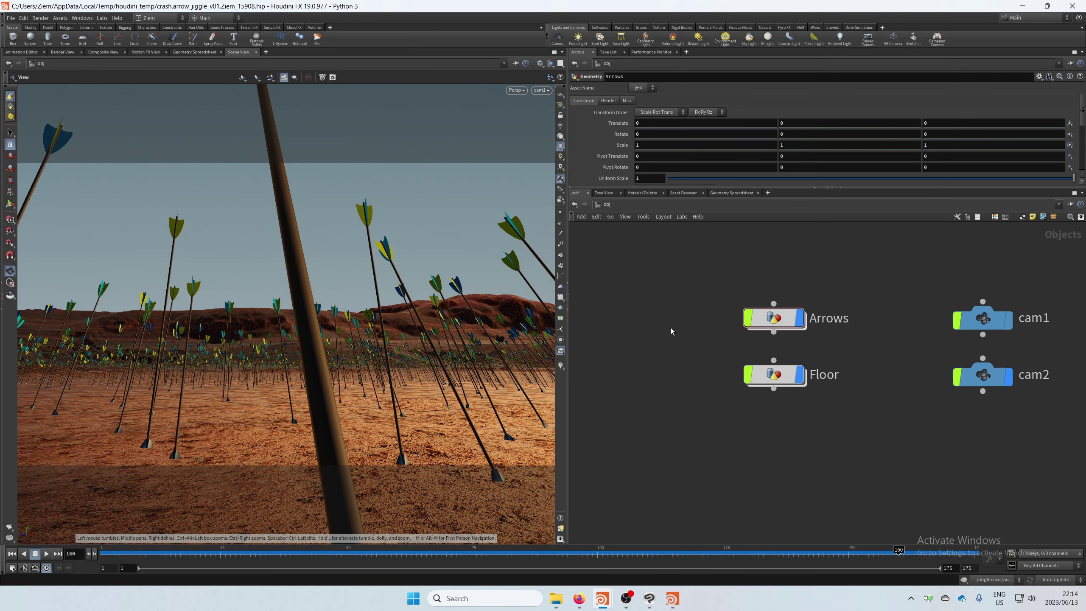
Scrub the timeline through the arrows' flight and landing to frame 121
left_click(346, 553)
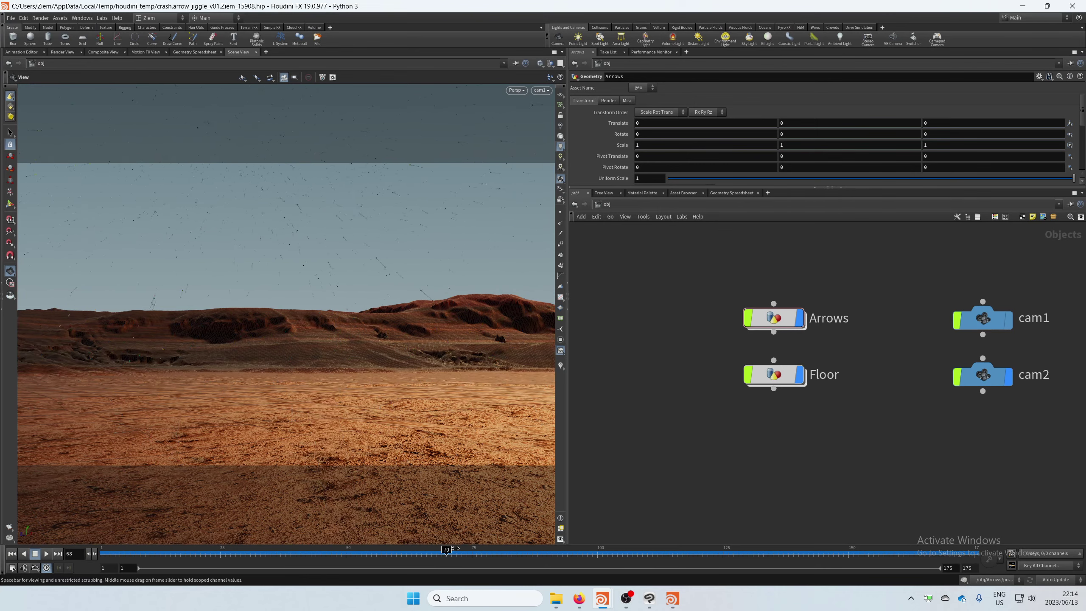
left_click_drag(455, 548, 703, 553)
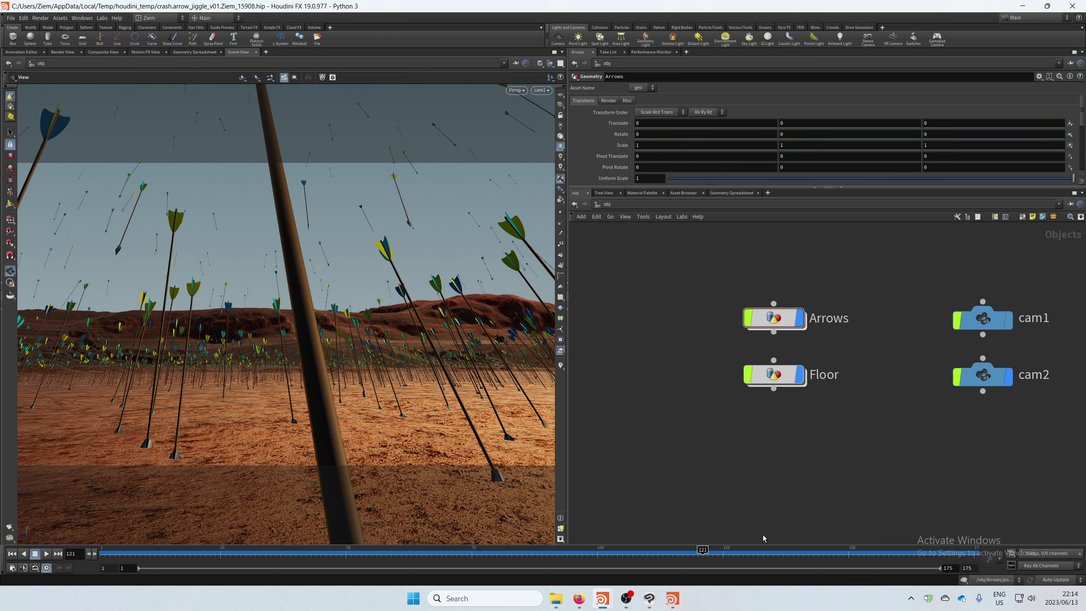
mouse_move(627, 599)
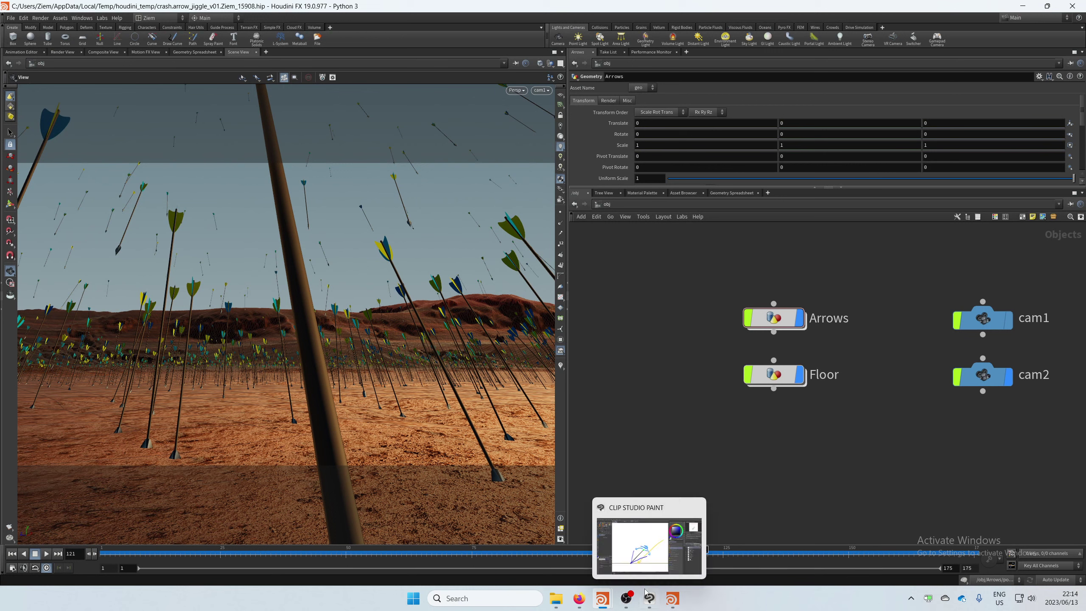